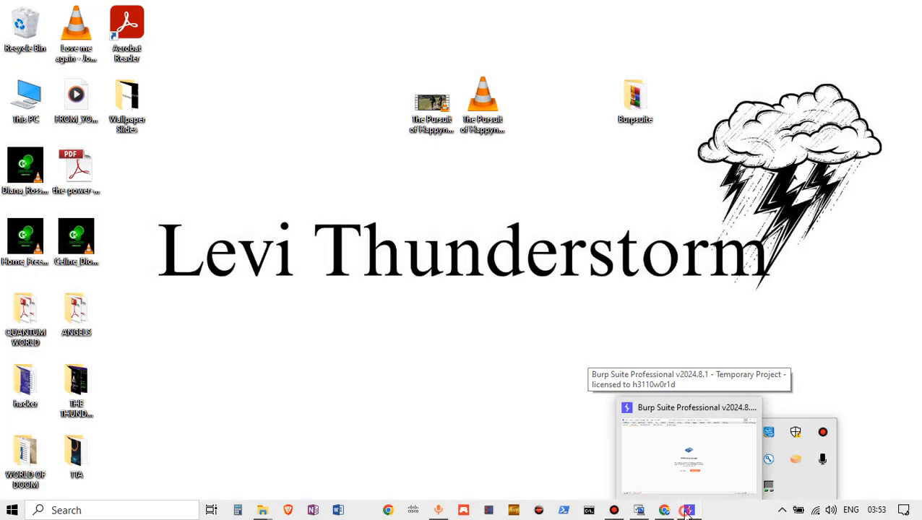
Switch to the running Burp Suite Professional window.
click(689, 512)
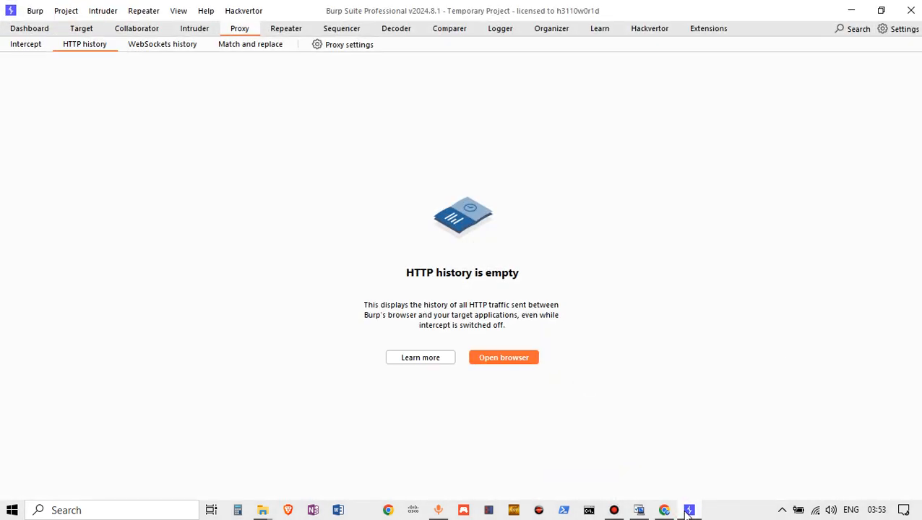
Search Windows for burp to view the installed Burp Suite editions, and close the search.
click(112, 510)
text(burp)
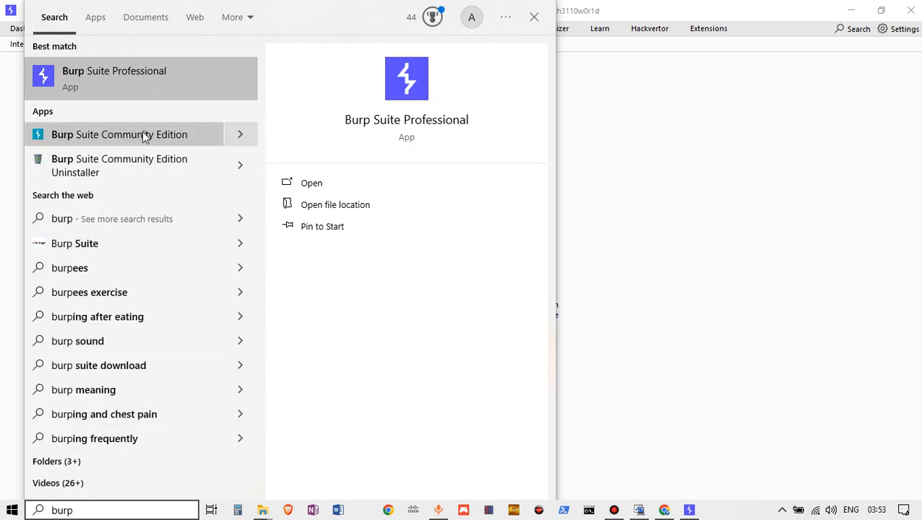
click(755, 124)
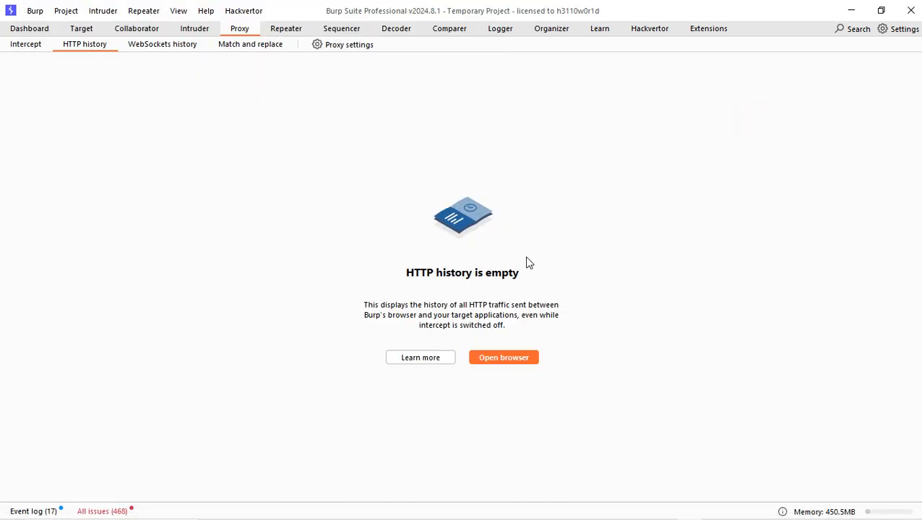
Open Burp's built-in browser, move its window clear of the HTTP history, and load google.com.
click(496, 358)
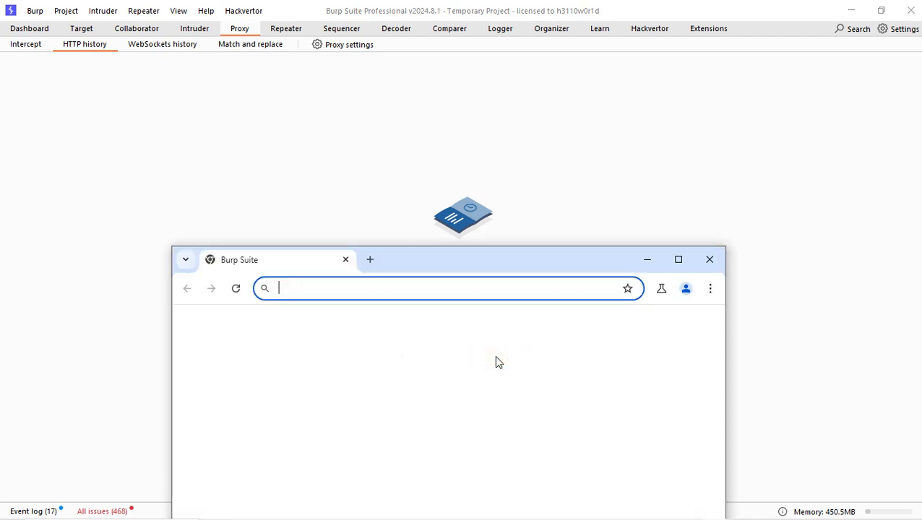
drag(495, 263, 645, 76)
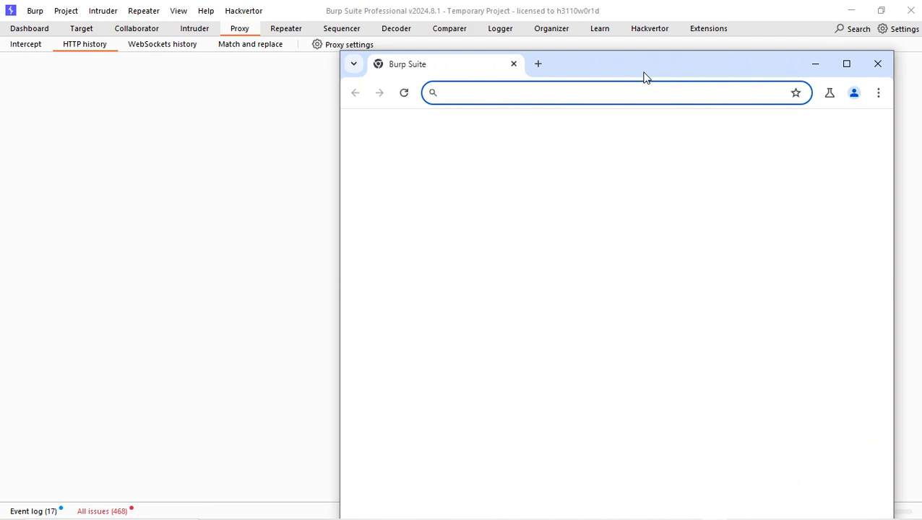
click(622, 94)
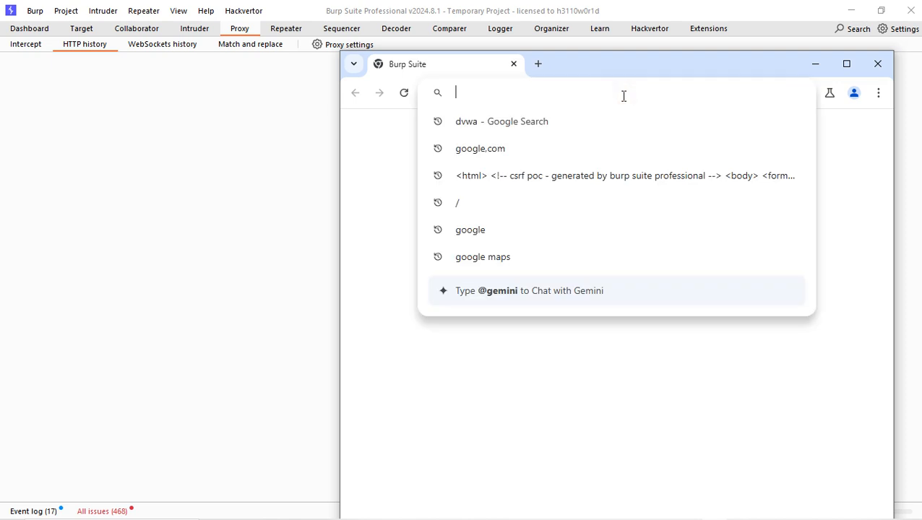
text(google.com)
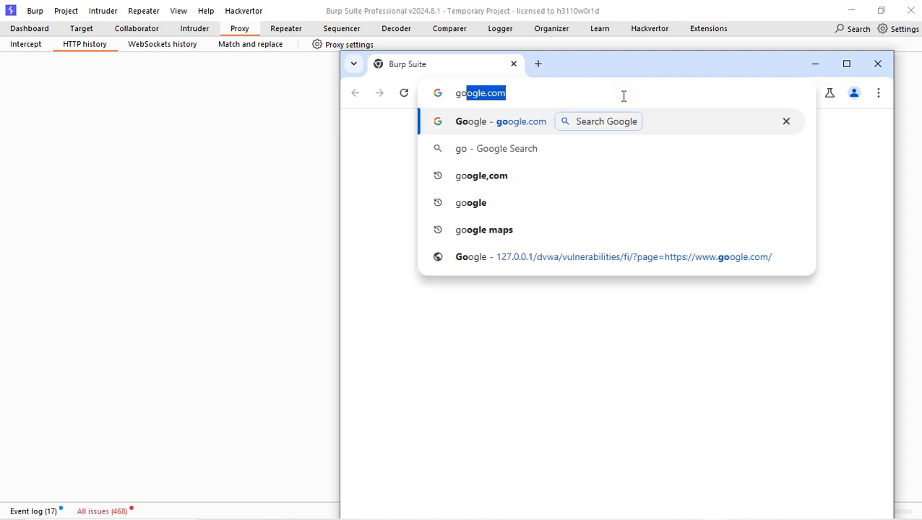
key(Return)
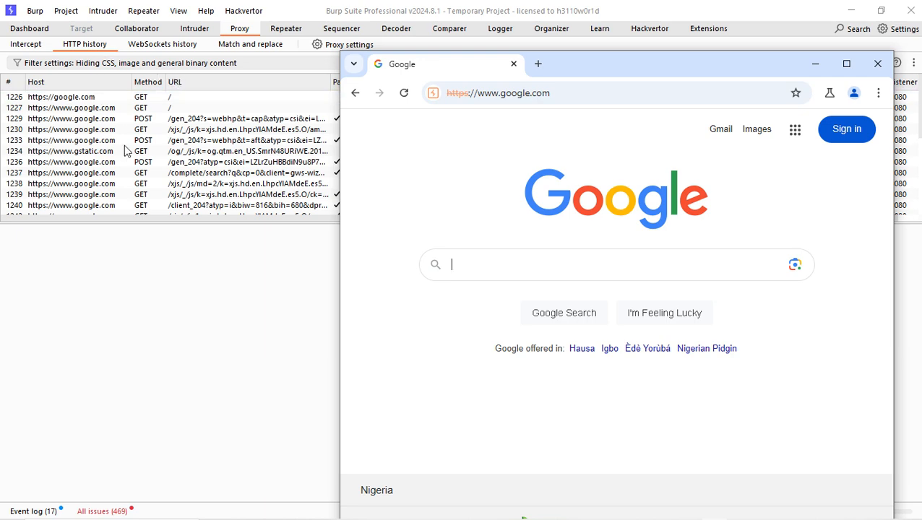
Examine the captured Google requests in the HTTP history and check the proxy's Intercept state.
click(125, 174)
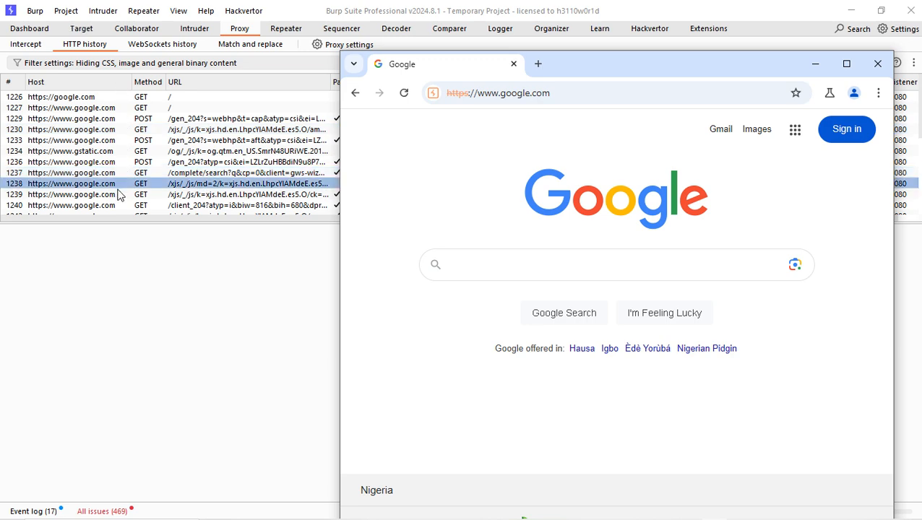
click(23, 46)
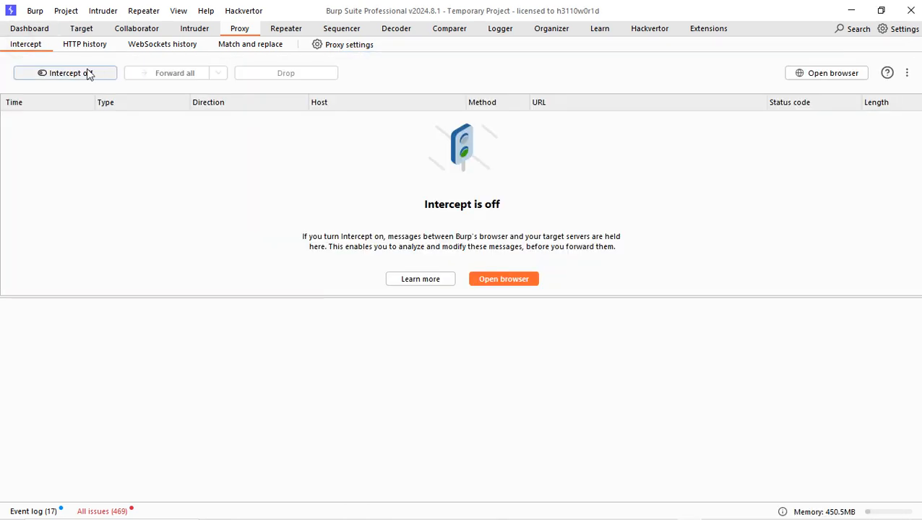
click(84, 48)
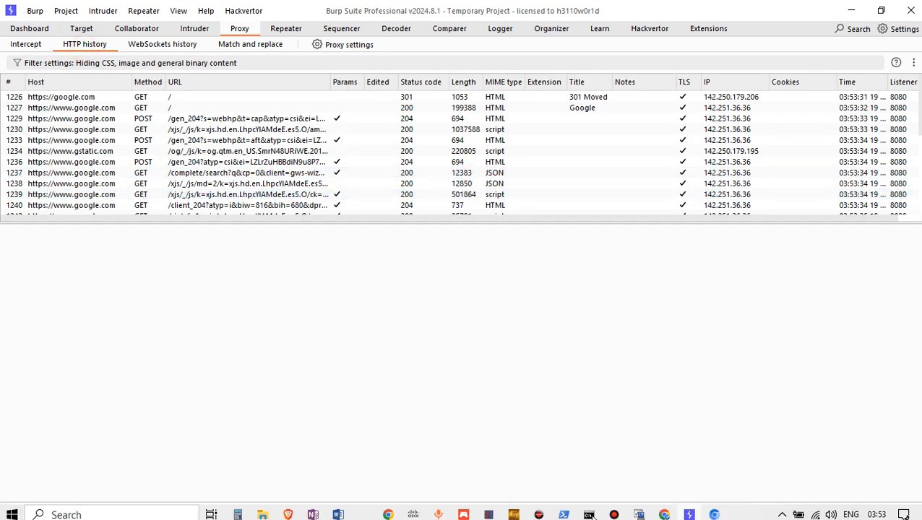
Load tryhackme.com in Burp's built-in browser.
click(716, 510)
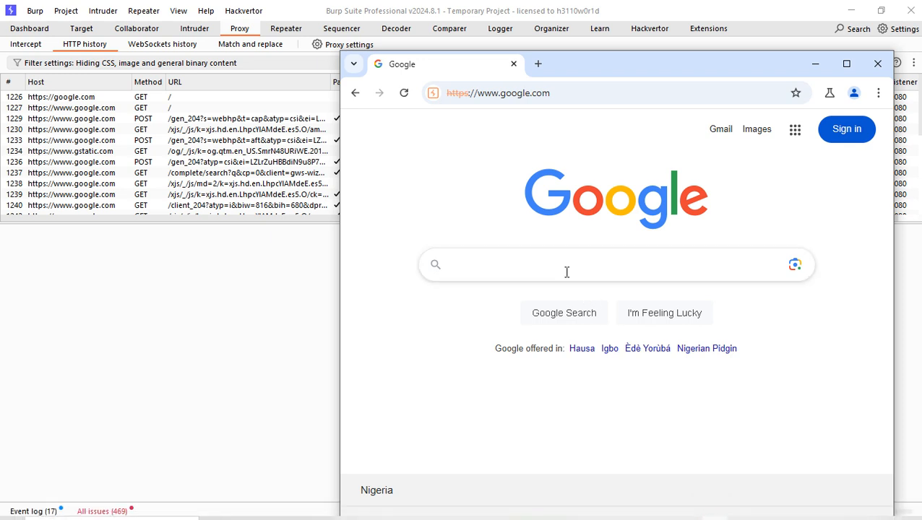
click(527, 95)
text(tya)
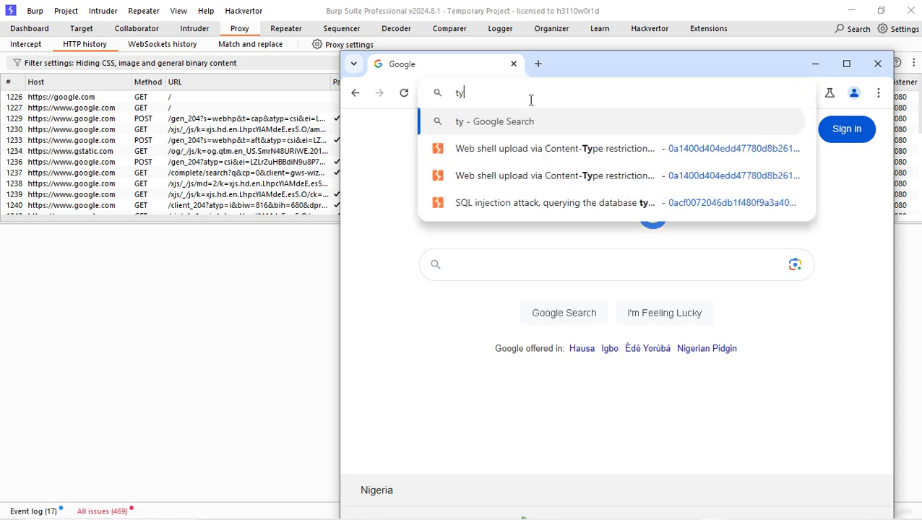
key(BackSpace)
key(BackSpace)
text(ry)
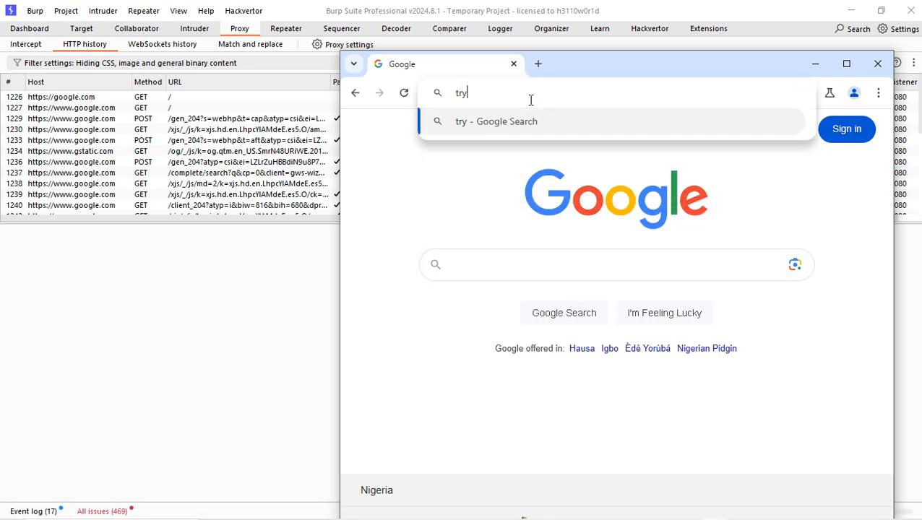
text(hackme.com)
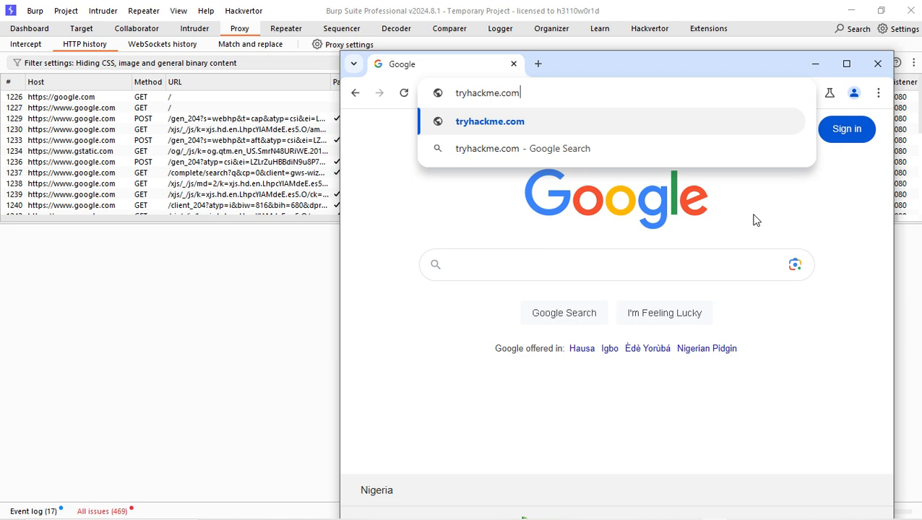
key(Return)
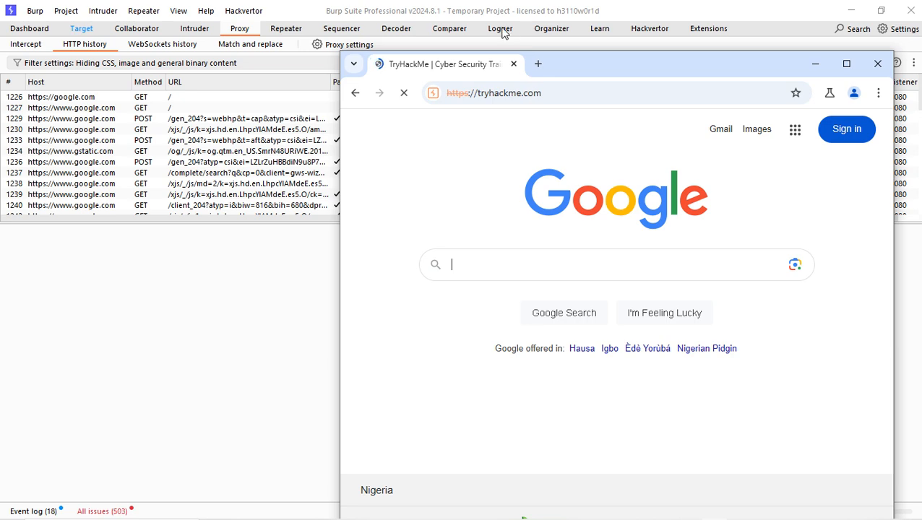
Examine the captured TryHackMe requests in the HTTP history and compare them with the page in Burp's browser.
click(244, 109)
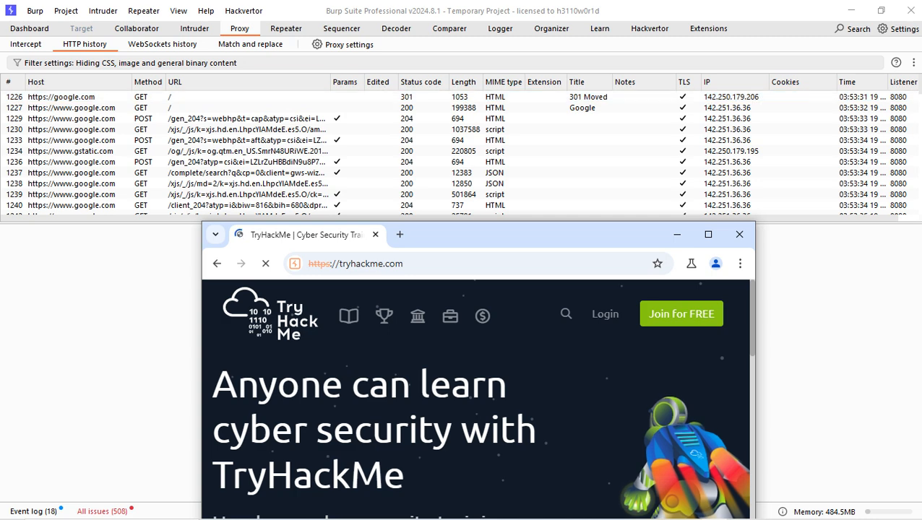
drag(919, 97, 914, 268)
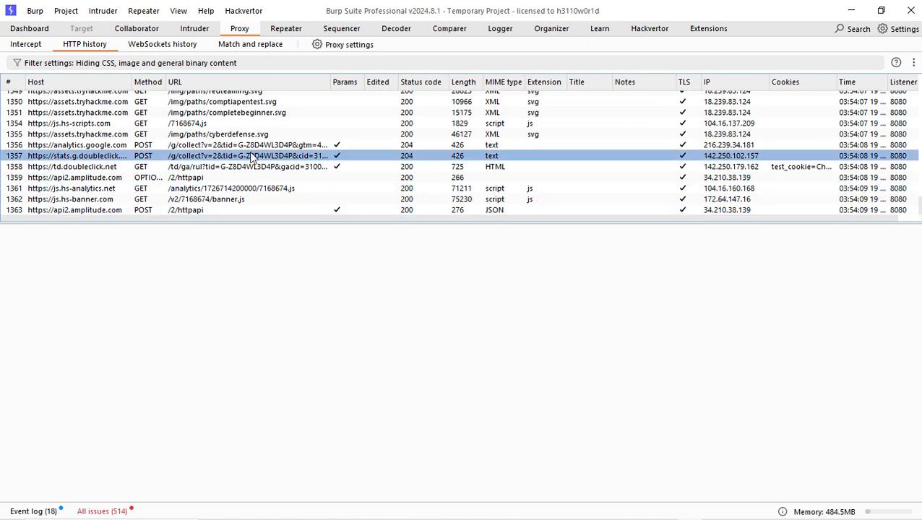
scroll(224, 150, up, 3)
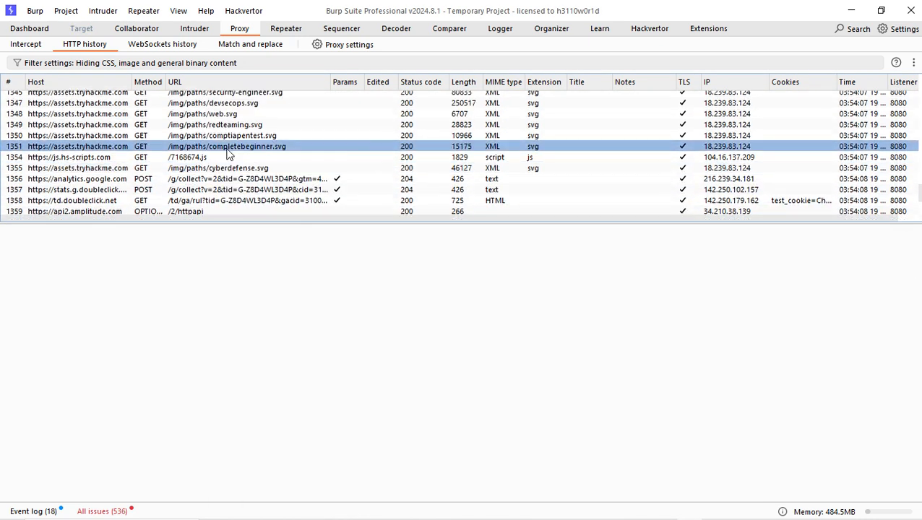
scroll(229, 149, up, 2)
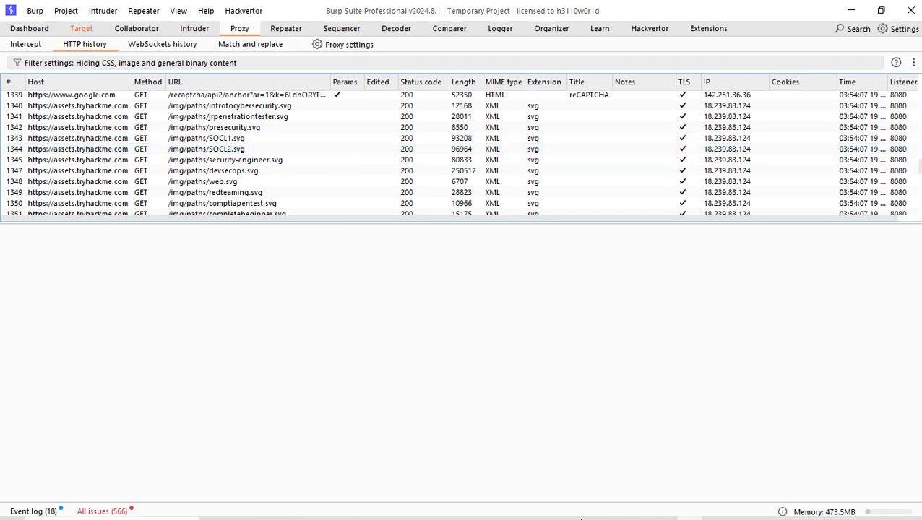
mouse_move(781, 506)
click(716, 511)
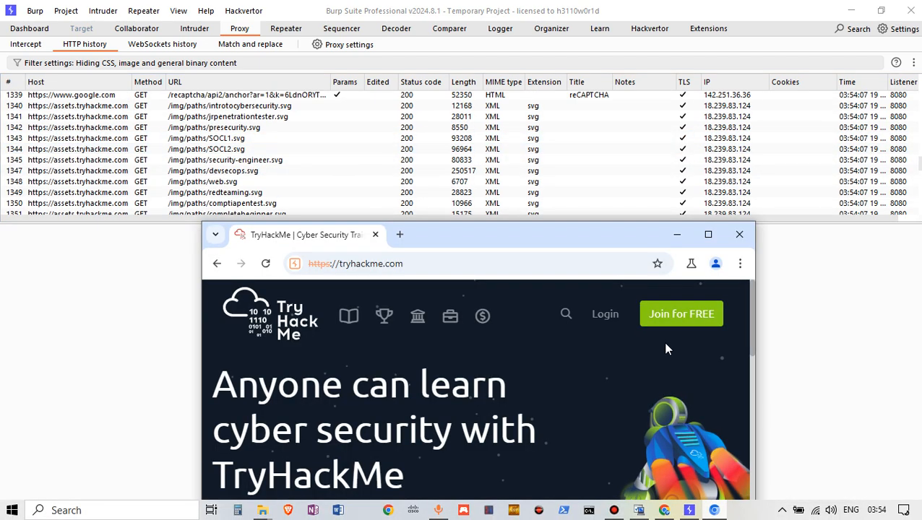
drag(504, 238, 634, 71)
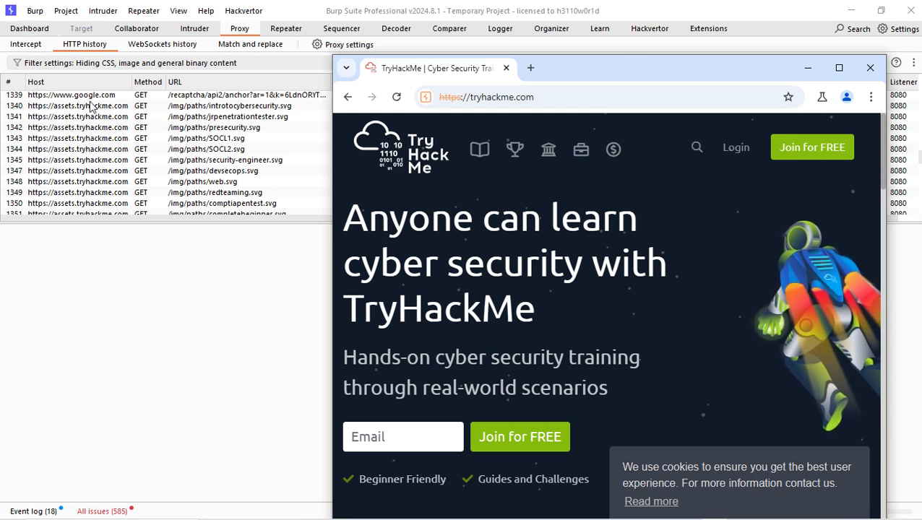
Clear the entire proxy HTTP history and turn on Intercept.
right_click(128, 150)
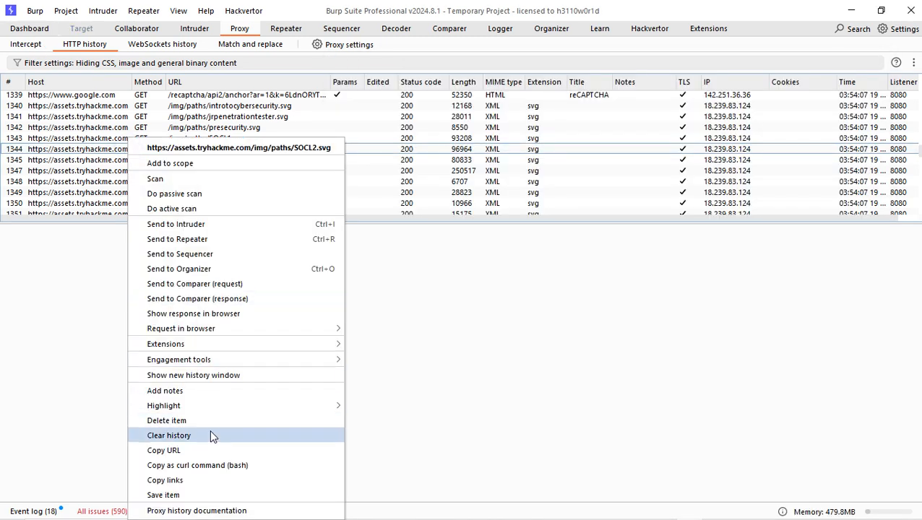
click(209, 436)
click(490, 286)
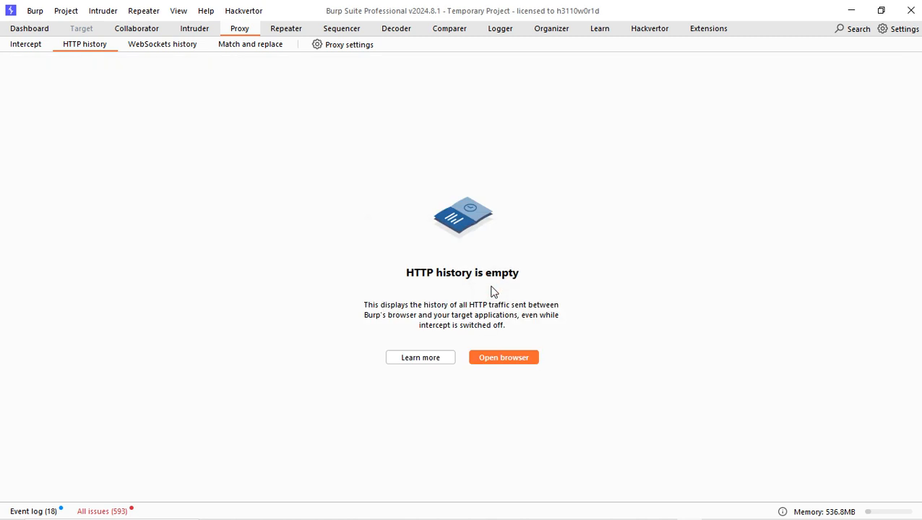
click(32, 45)
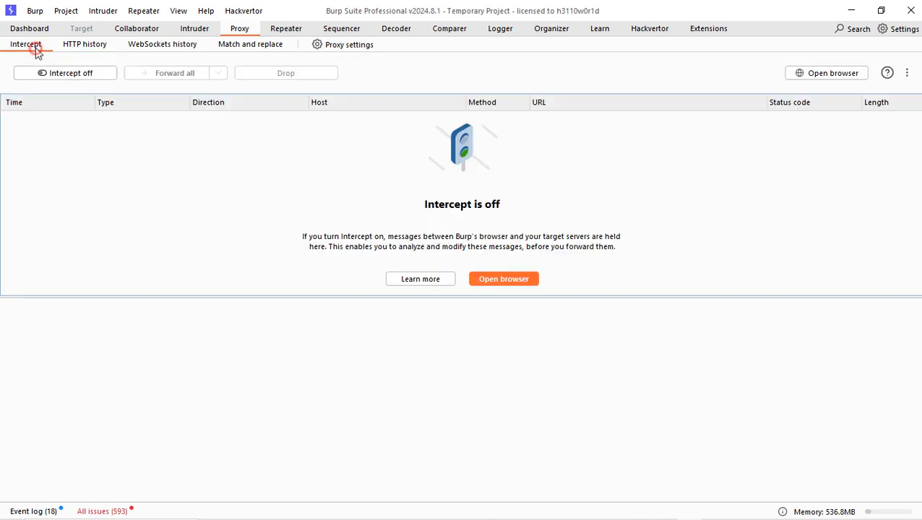
click(72, 73)
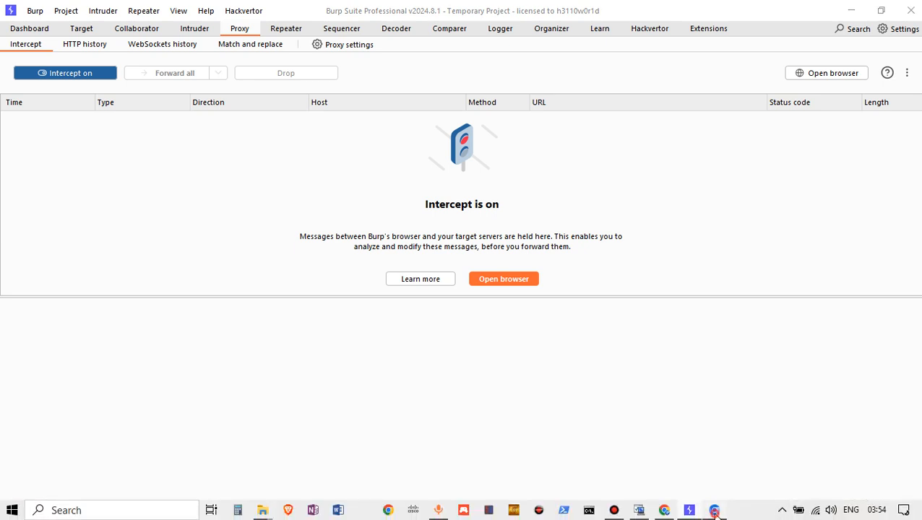
Request hackthebox.com in Burp's browser and move the browser window aside to expose the list of intercepted requests.
click(715, 513)
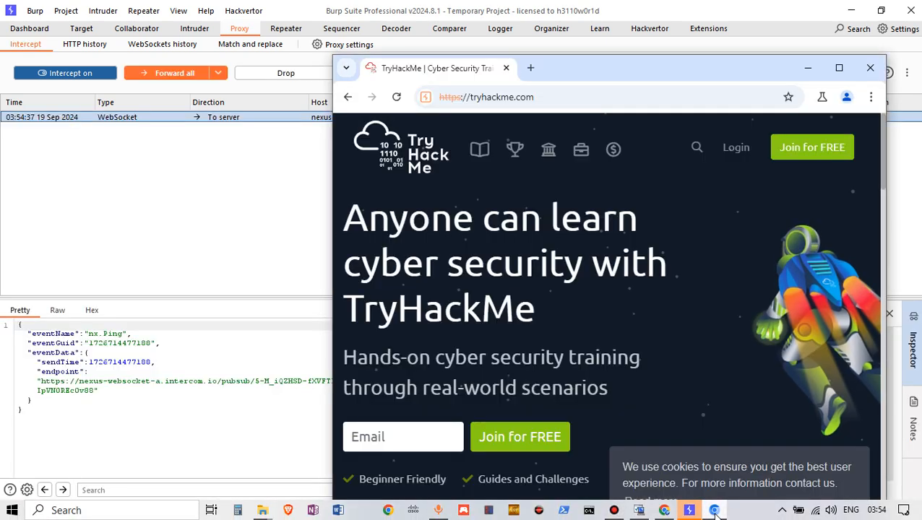
double_click(550, 94)
drag(543, 94, 446, 73)
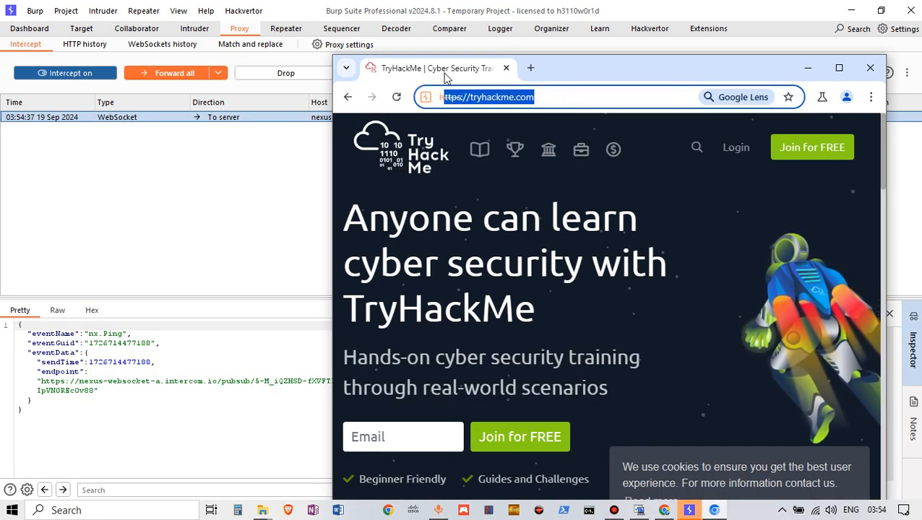
text(hackh)
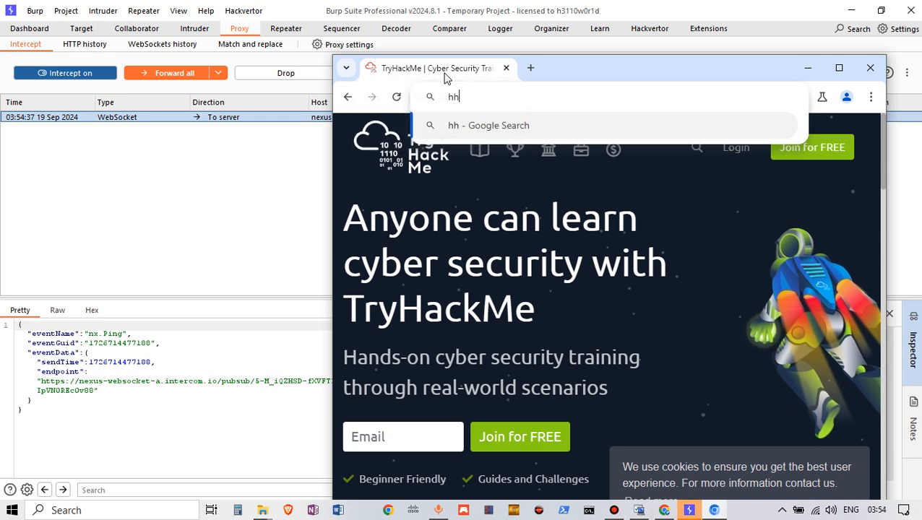
text(ackthebi)
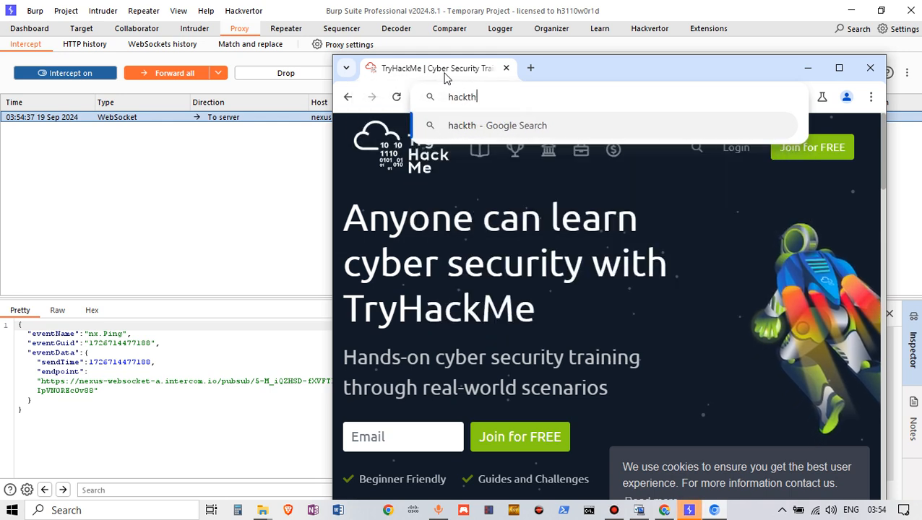
key(BackSpace)
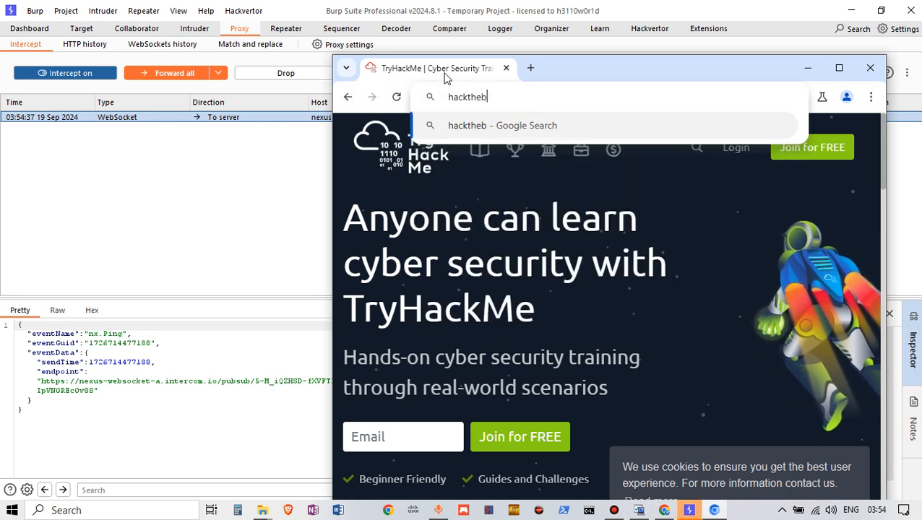
text(ox)
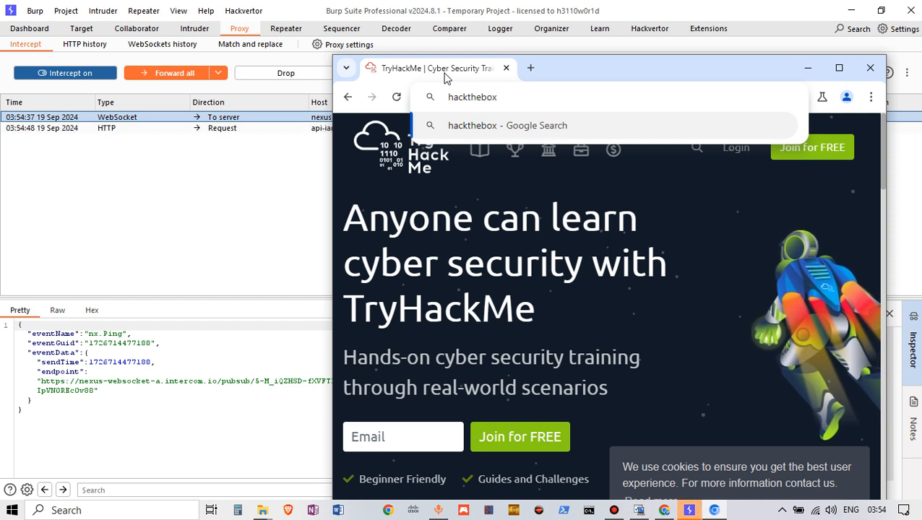
text(.com)
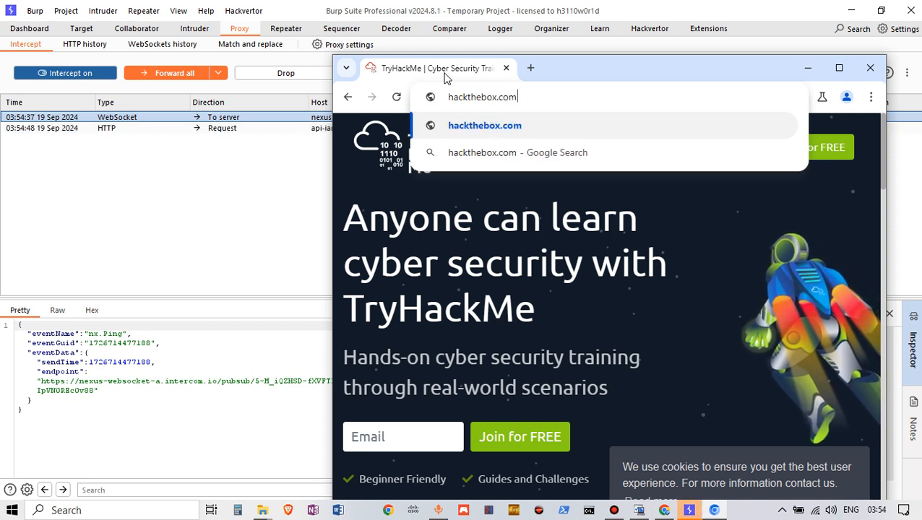
key(Return)
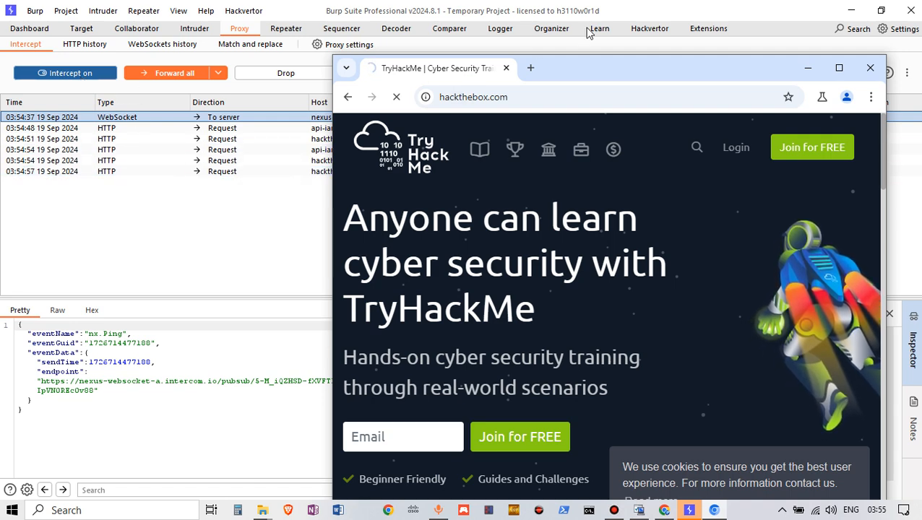
drag(604, 71, 828, 84)
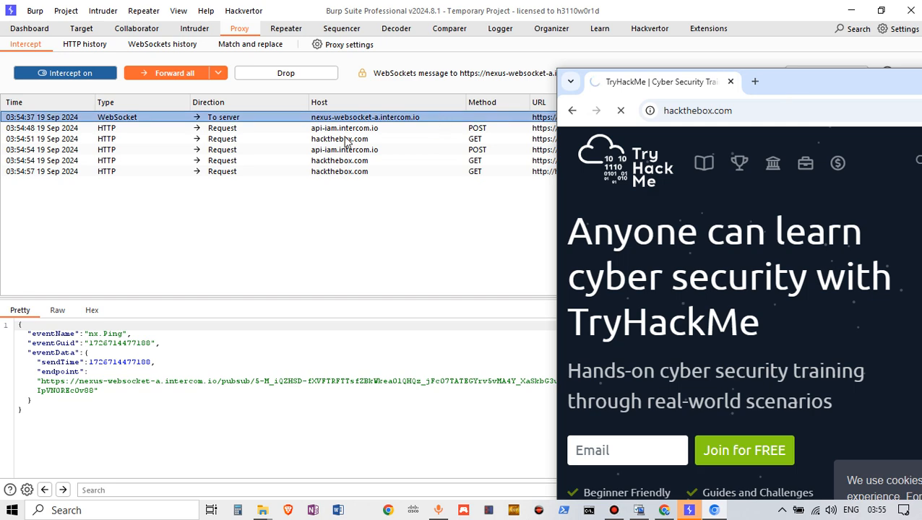
Turn off Intercept and bring Burp's browser with the loaded Hack The Box page fully into view.
click(63, 75)
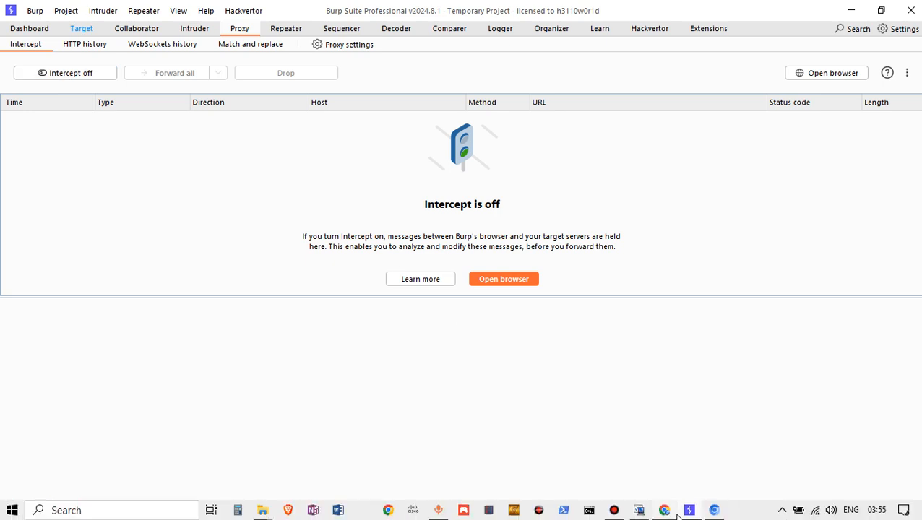
click(715, 511)
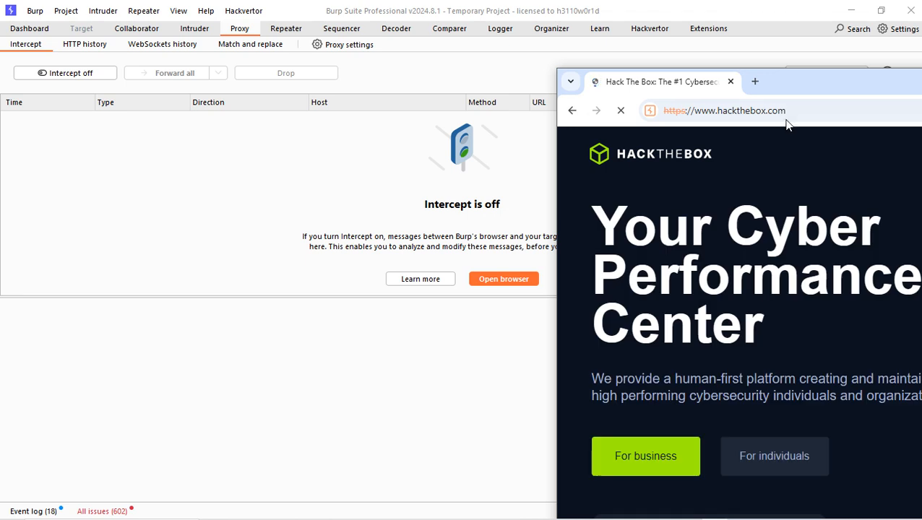
drag(801, 82, 590, 47)
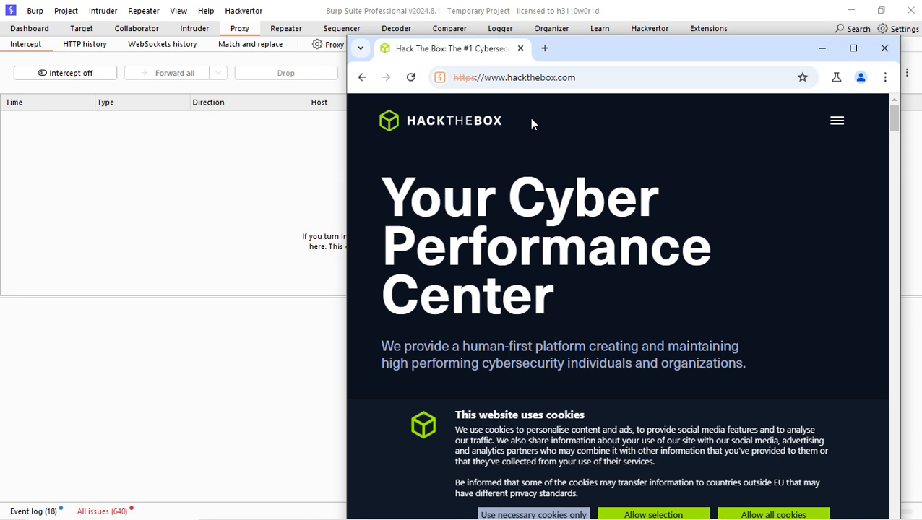
Open a new blank tab in Burp's browser, move the window aside and view its profile menu.
click(554, 78)
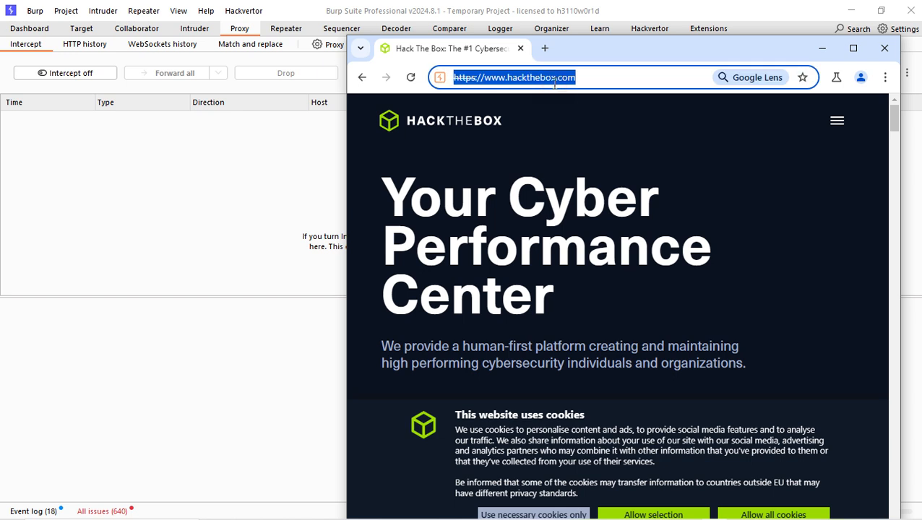
key(BackSpace)
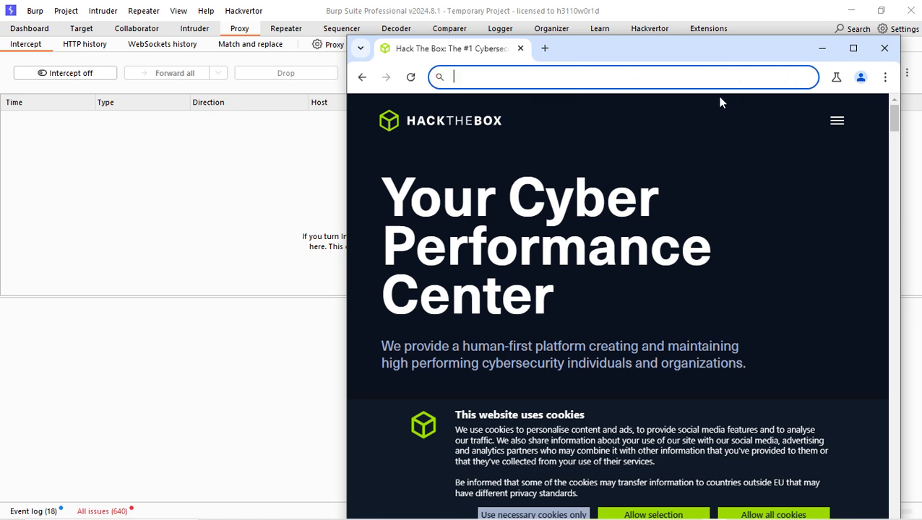
click(545, 49)
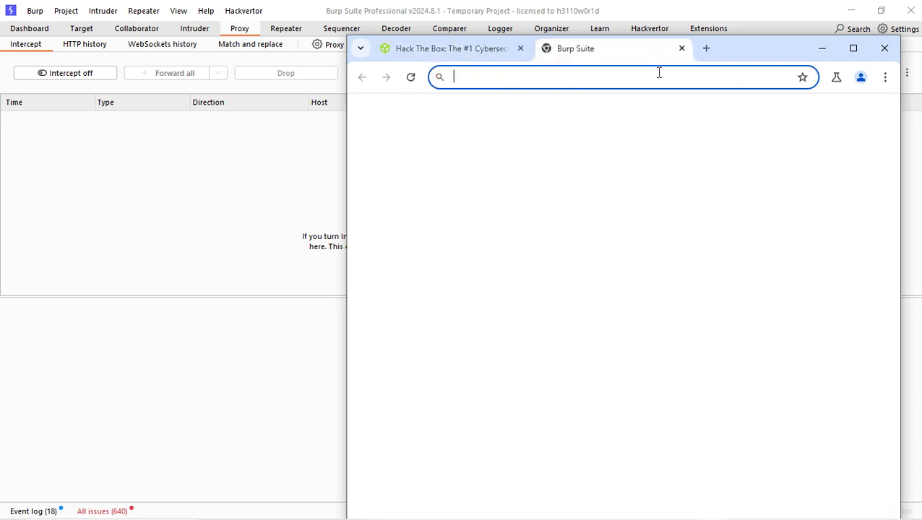
drag(724, 56, 550, 30)
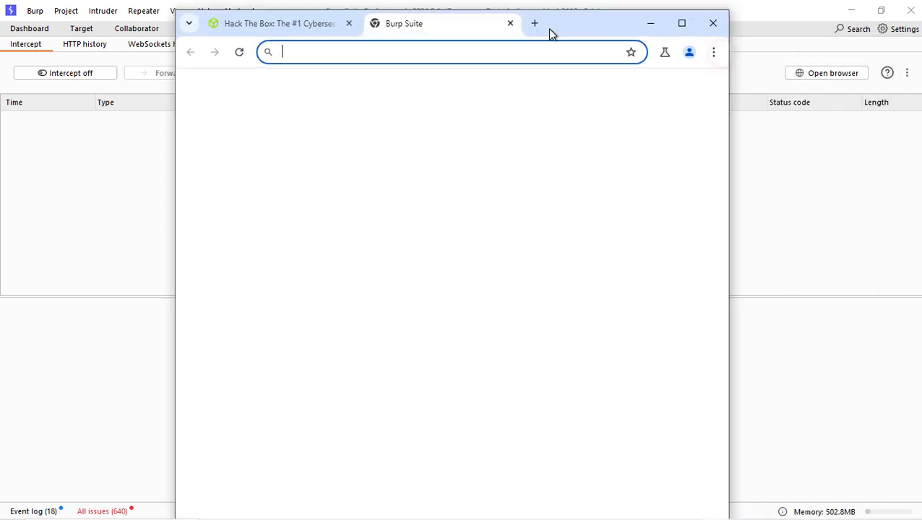
click(690, 55)
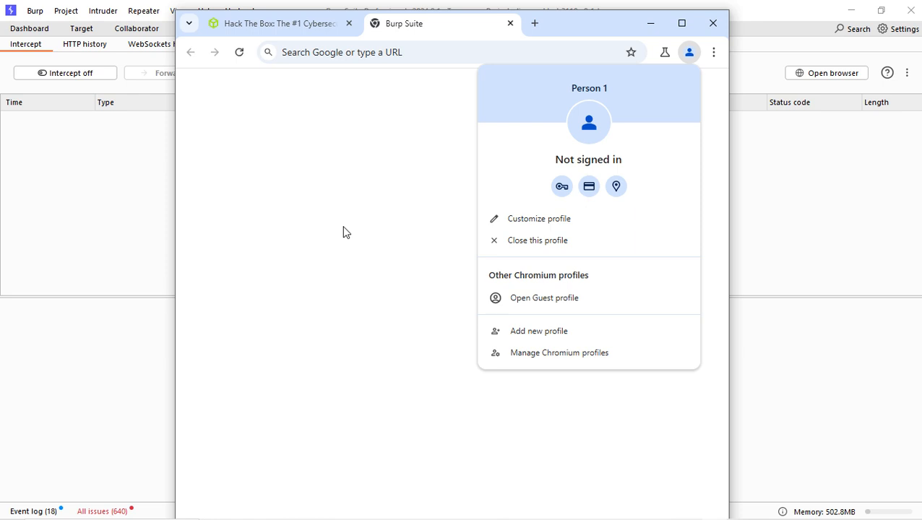
Bring up the regular Chrome window and close Burp's built-in browser.
mouse_move(362, 517)
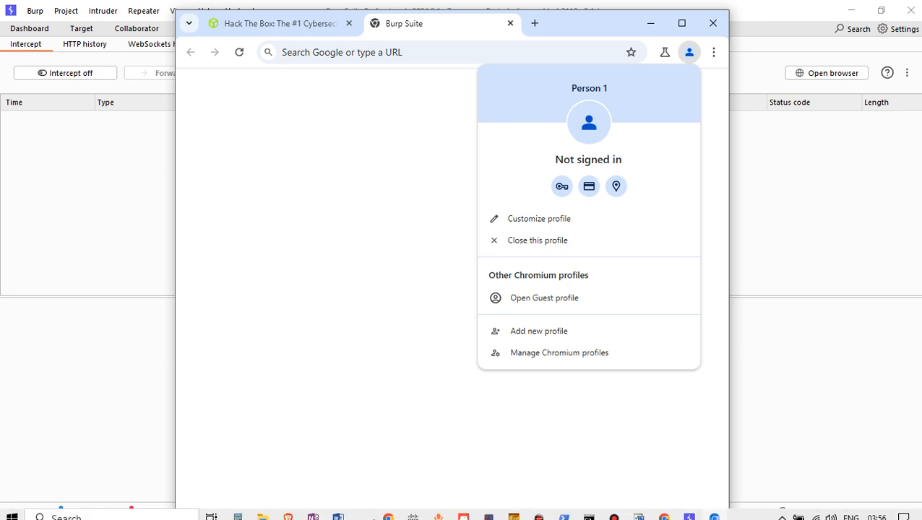
click(666, 512)
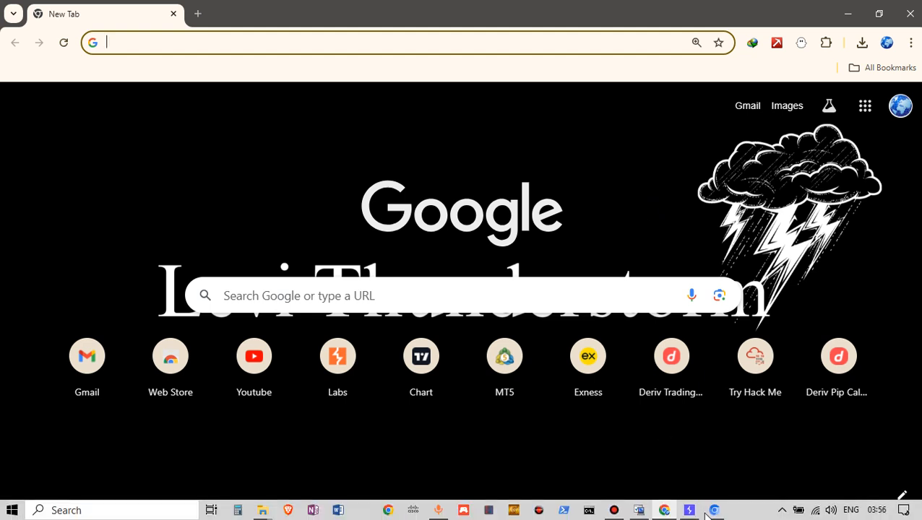
click(714, 510)
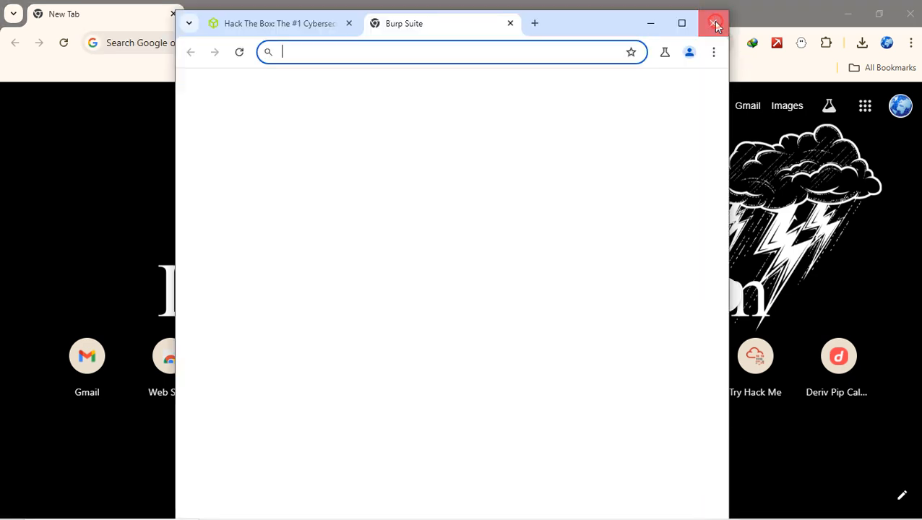
click(714, 23)
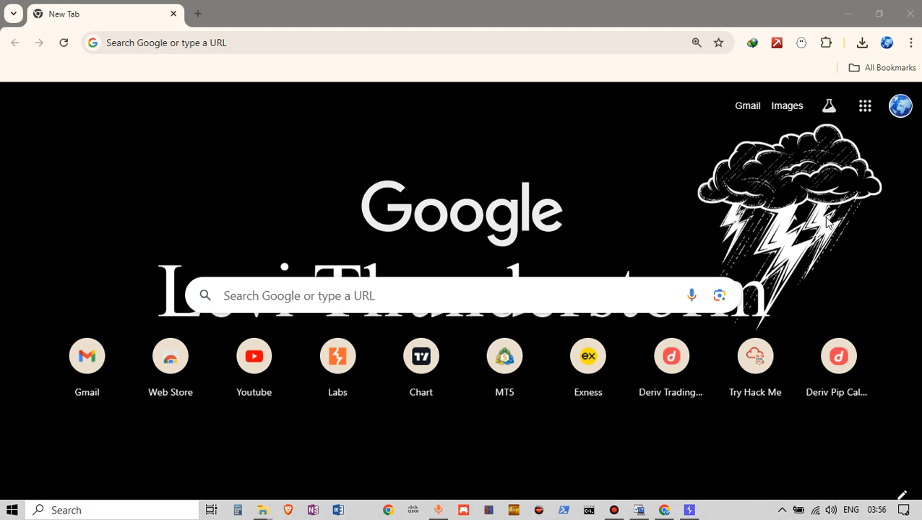
Switch to Burp Suite, examine the proxy listener's interface in the proxy settings, and return to Chrome.
click(689, 511)
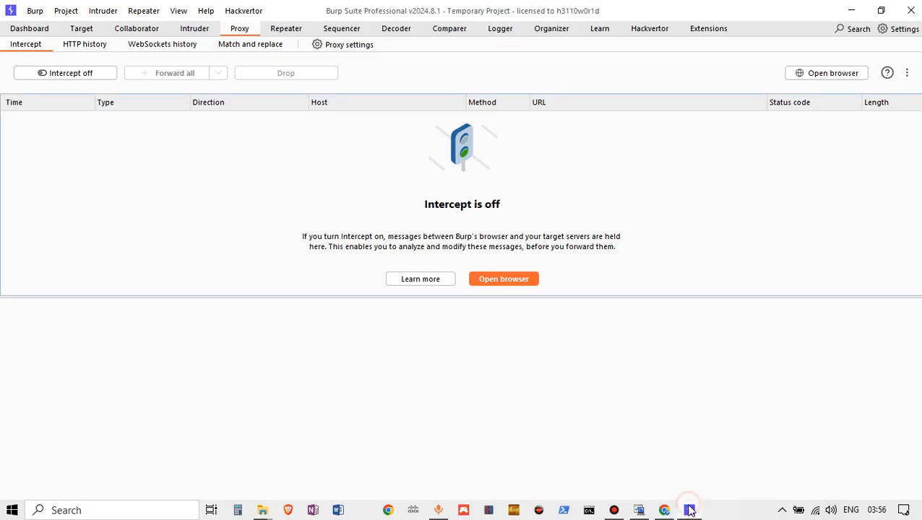
click(349, 45)
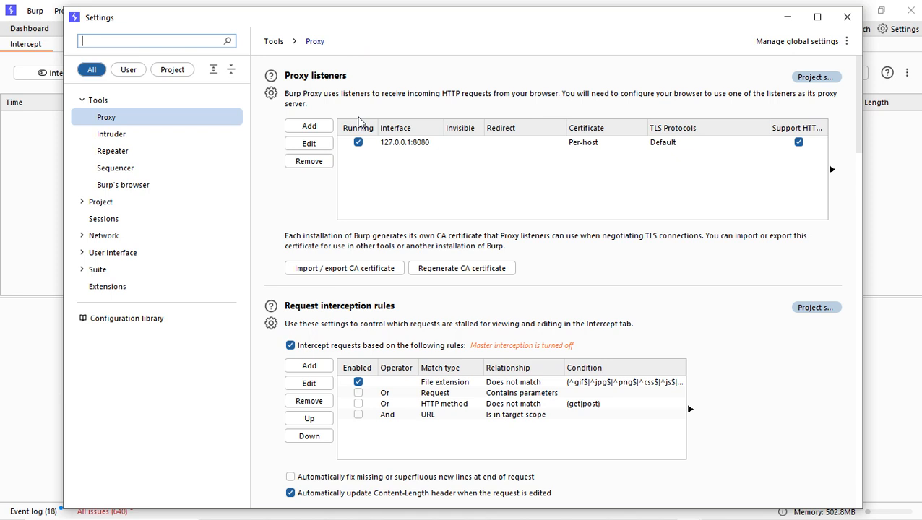
click(389, 148)
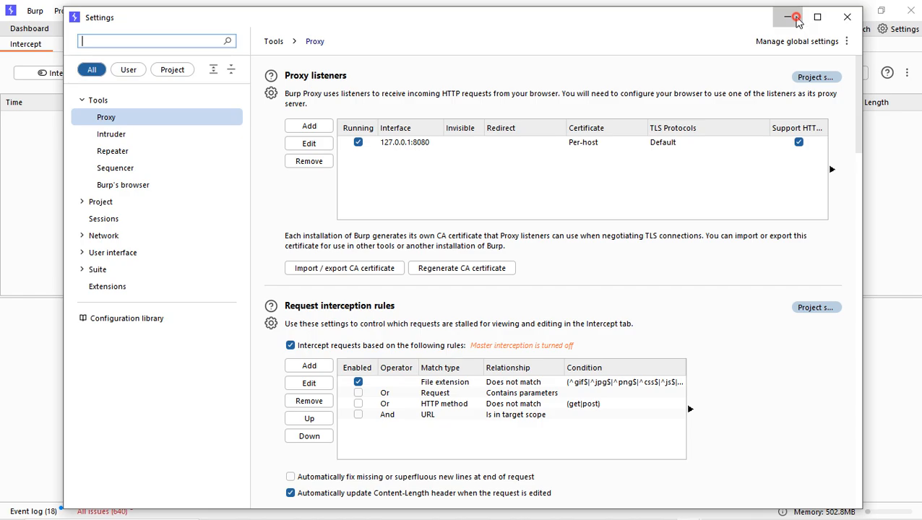
click(847, 17)
click(852, 10)
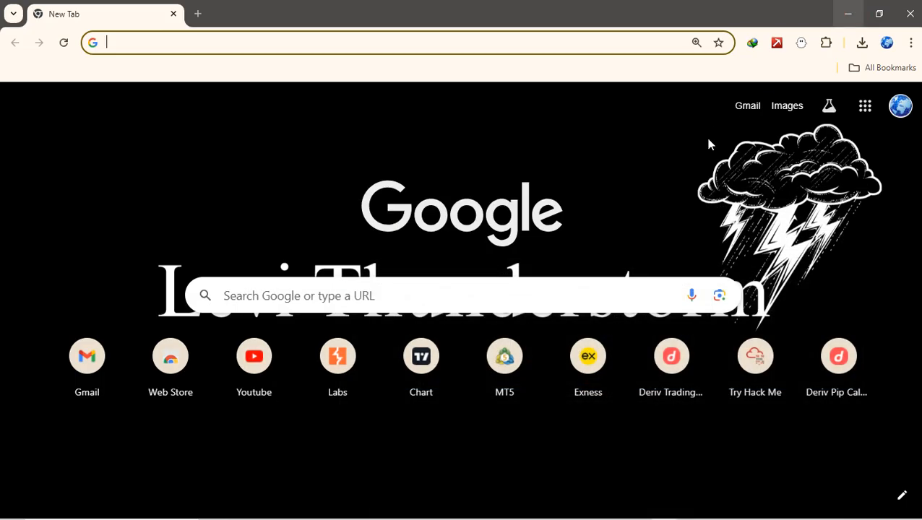
Open Chrome's extension management page and go to the Chrome Web Store from it.
click(826, 42)
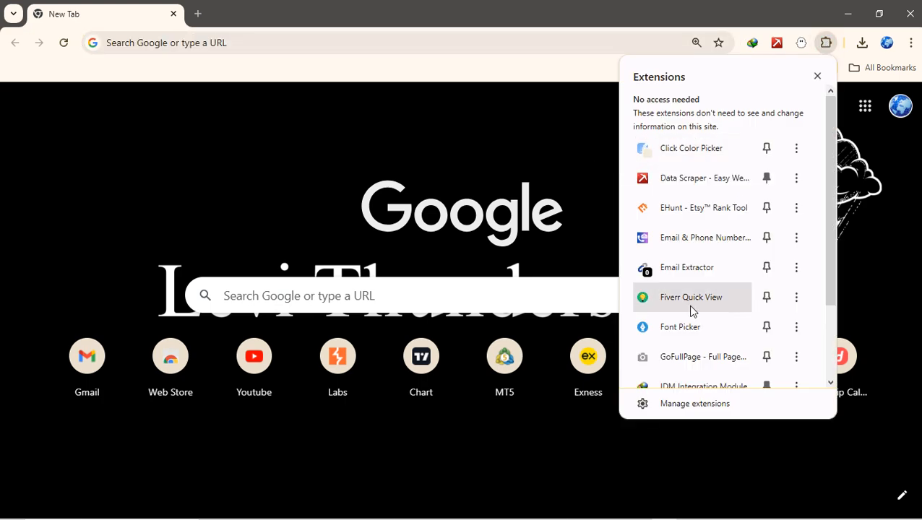
scroll(672, 361, down, 1)
click(656, 409)
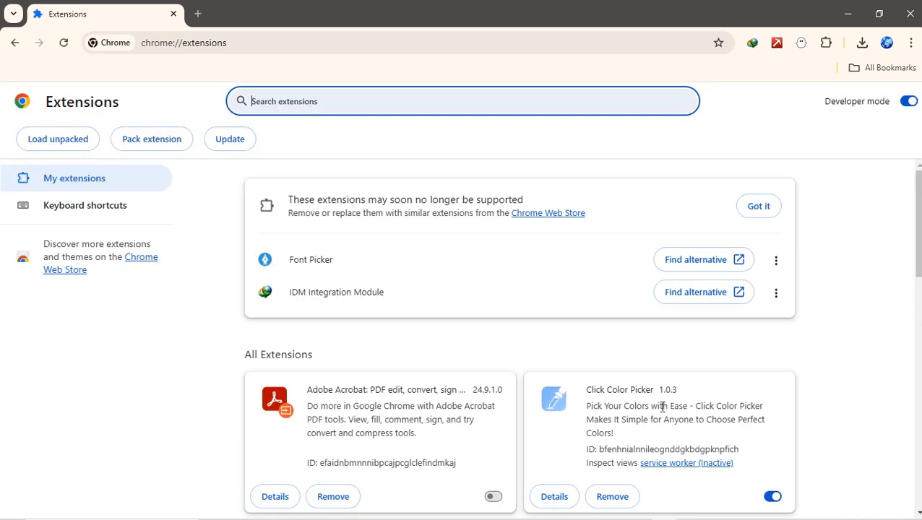
click(154, 261)
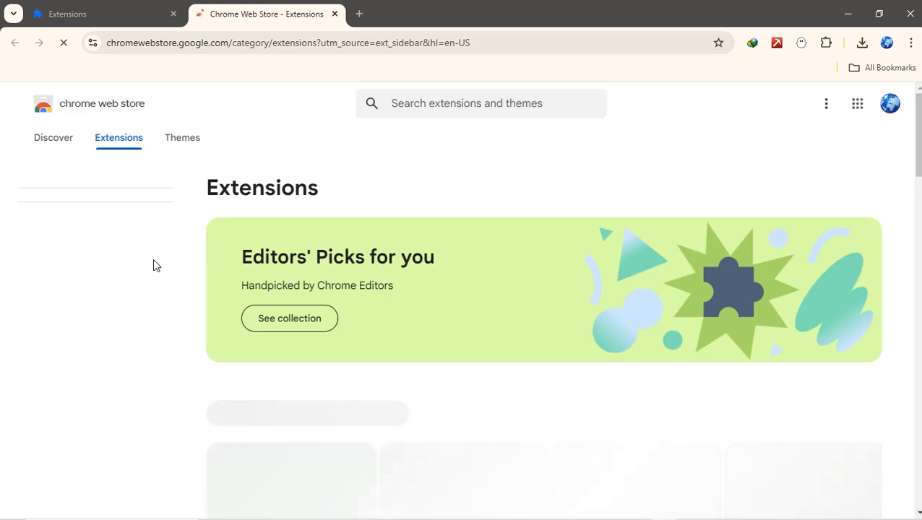
Search the Chrome Web Store for "omega proxy".
click(471, 113)
text(o)
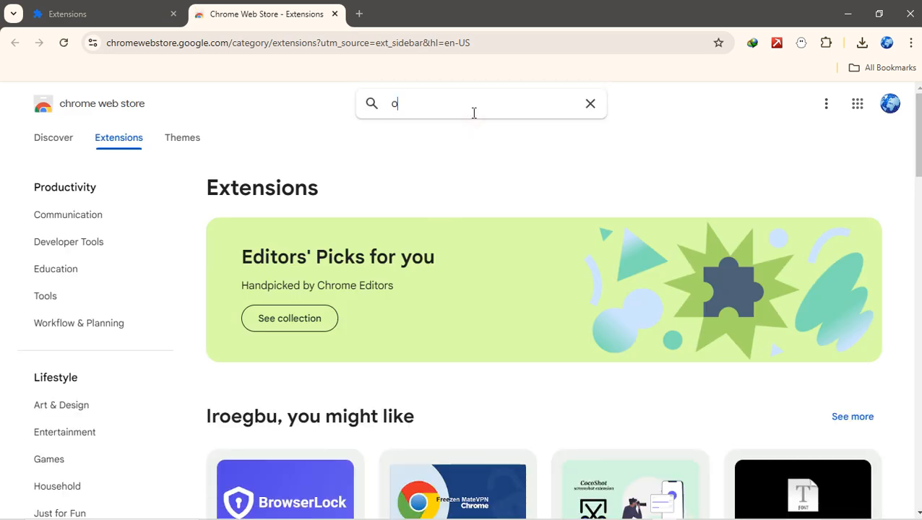
text(meg)
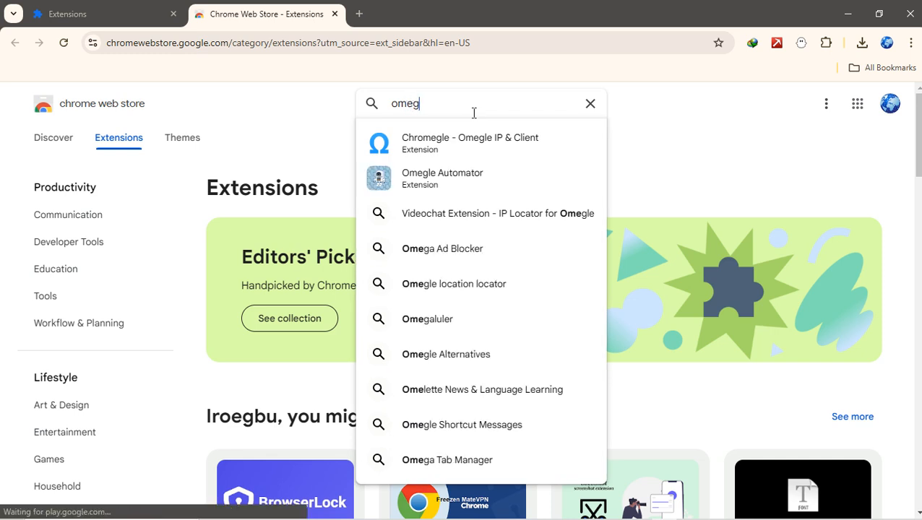
text(a proxy)
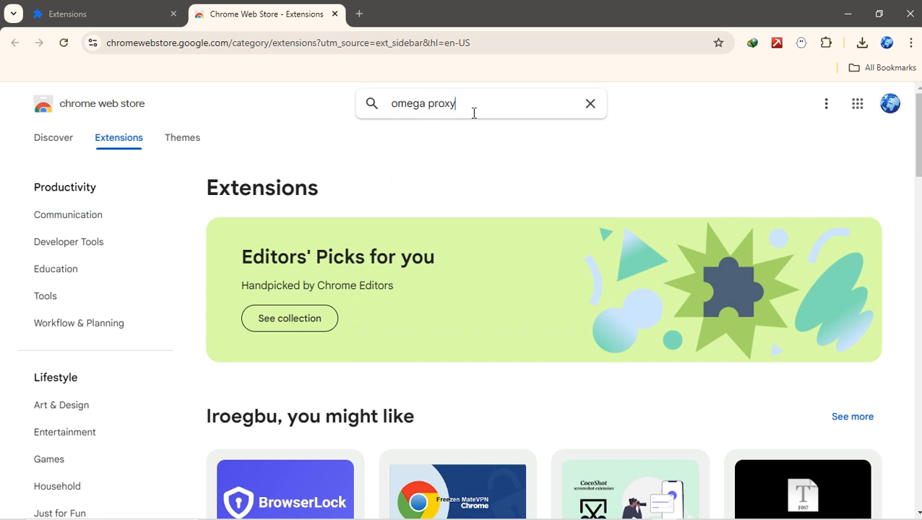
key(Return)
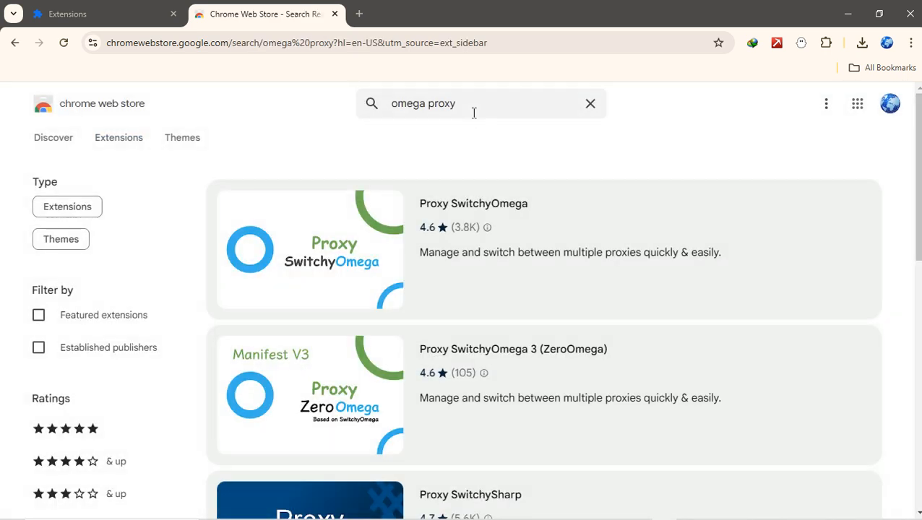
Install the Proxy SwitchyOmega extension in Chrome and skip its welcome guide.
click(457, 227)
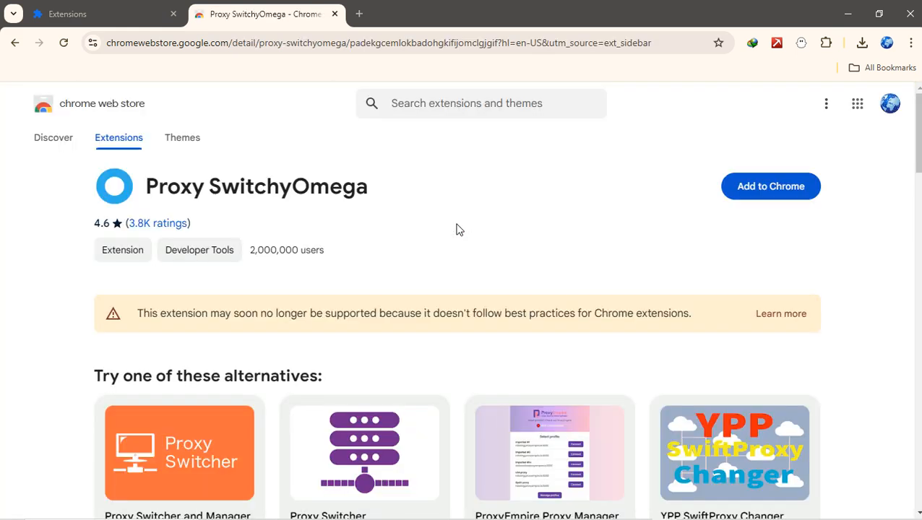
click(765, 199)
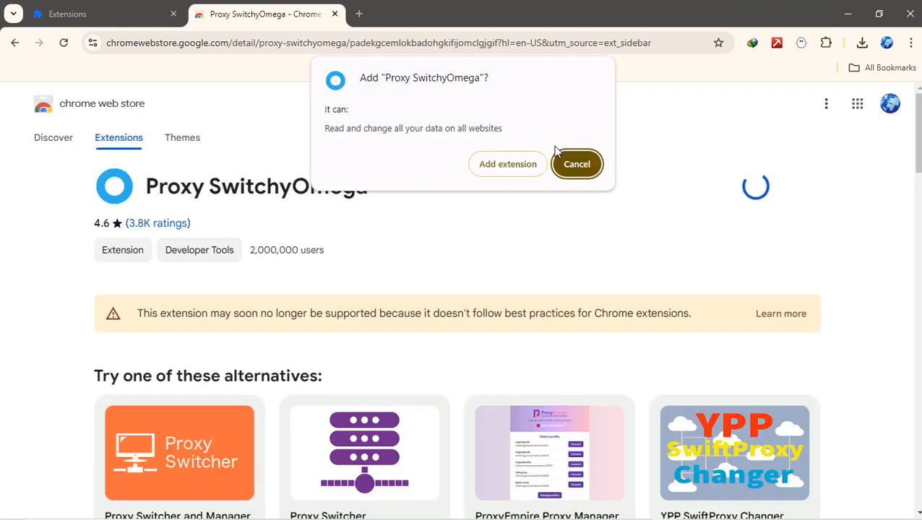
click(496, 167)
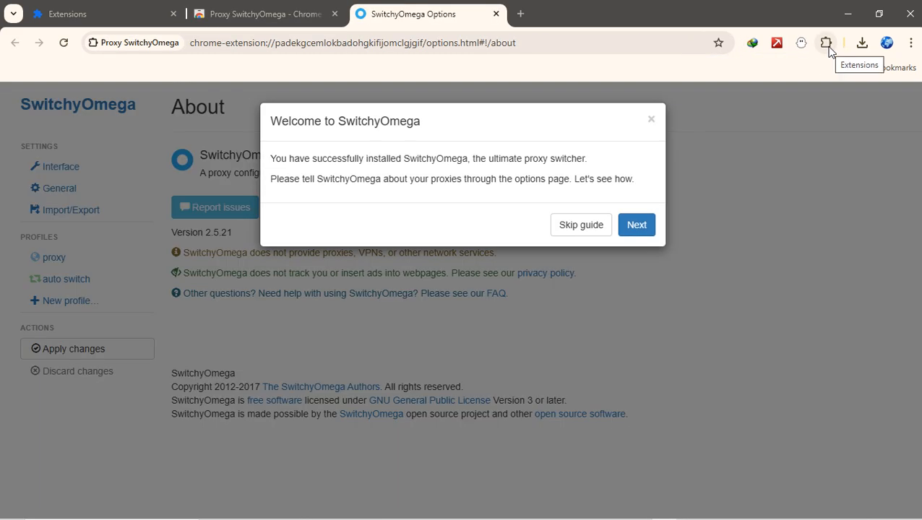
click(580, 225)
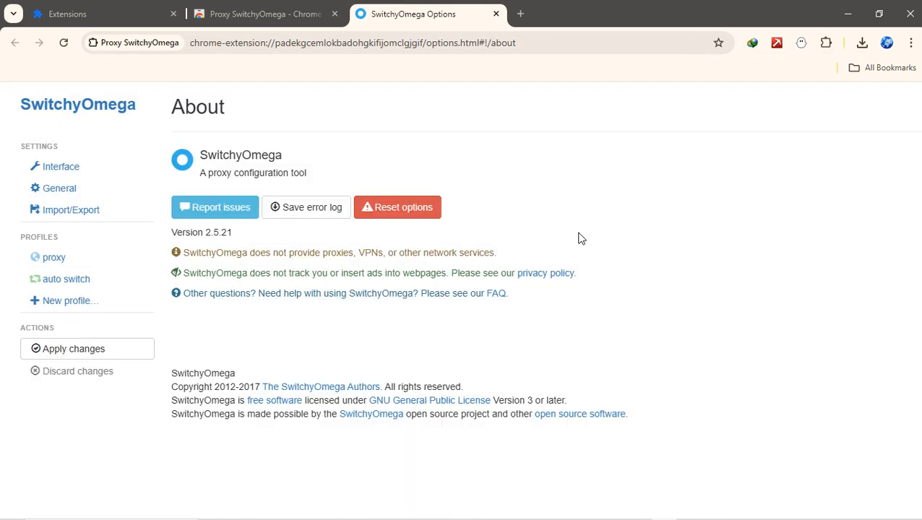
Create a SwitchyOmega profile of type Proxy Profile named "Burp Suite The SLicer".
click(77, 304)
click(350, 182)
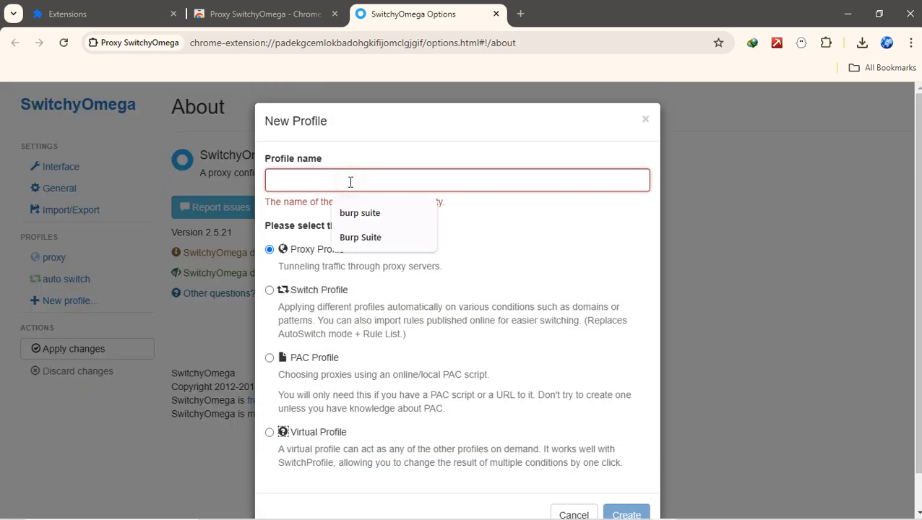
text(Bu)
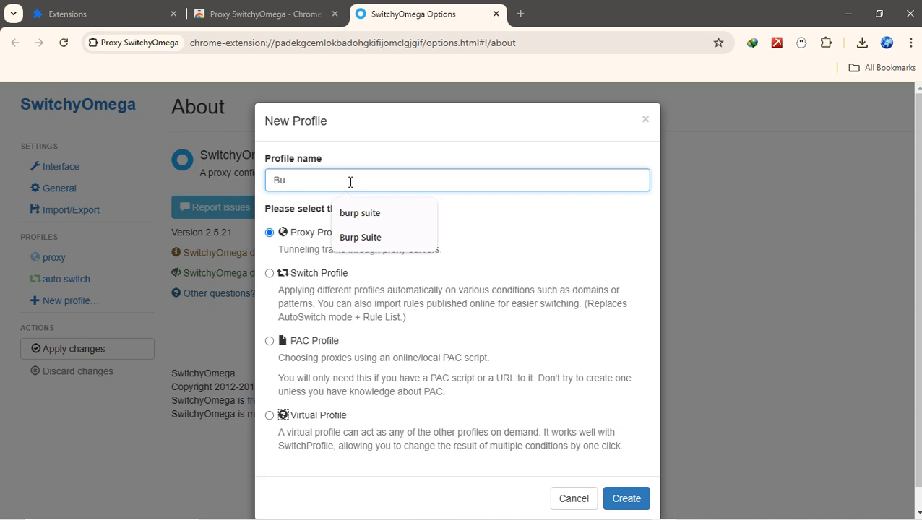
text(rp Suite The )
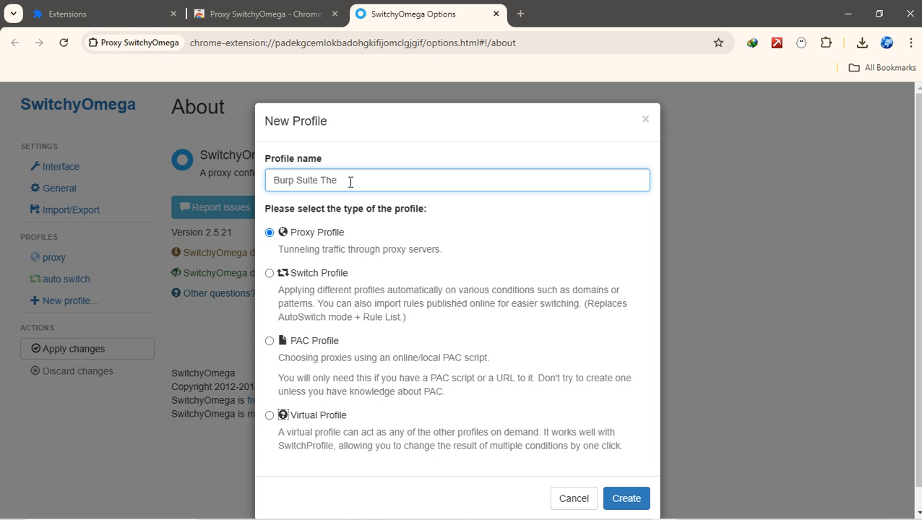
text(SLicer)
click(627, 498)
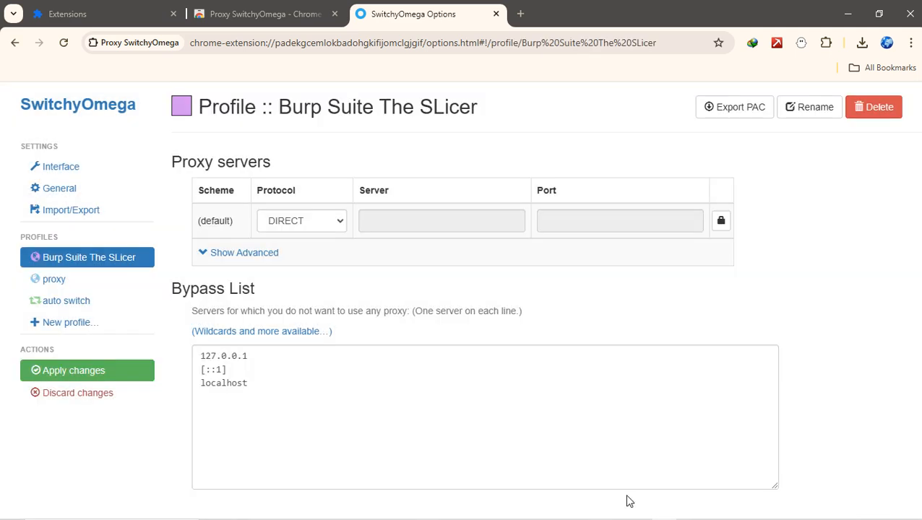
Set the profile's default proxy protocol to HTTP and clear the placeholder server address.
click(307, 228)
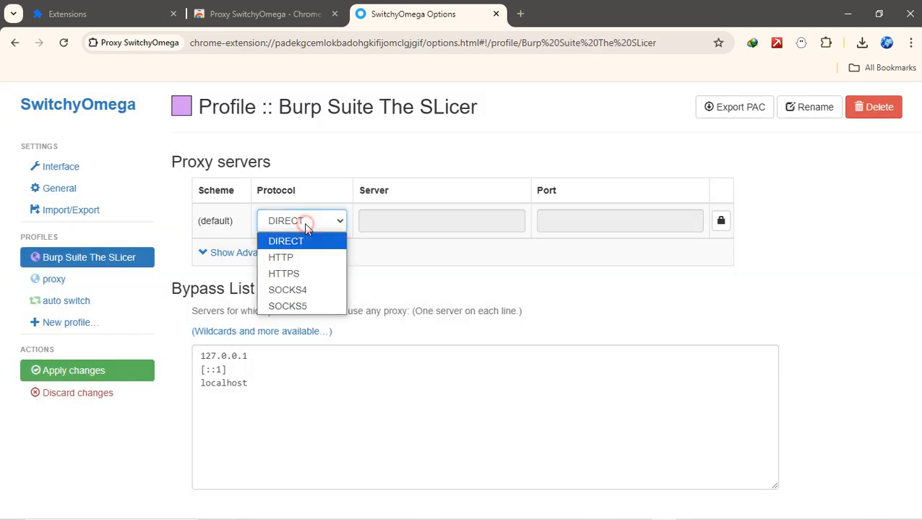
click(282, 257)
click(494, 219)
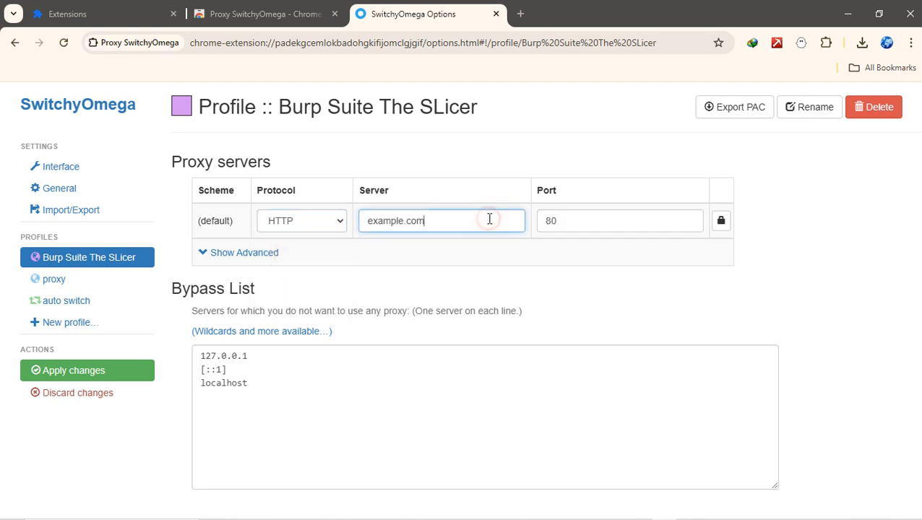
key(BackSpace)
key(BackSpace)
key(BackSpace)
key(BackSpace)
key(BackSpace)
key(BackSpace)
key(BackSpace)
key(BackSpace)
key(BackSpace)
key(BackSpace)
key(BackSpace)
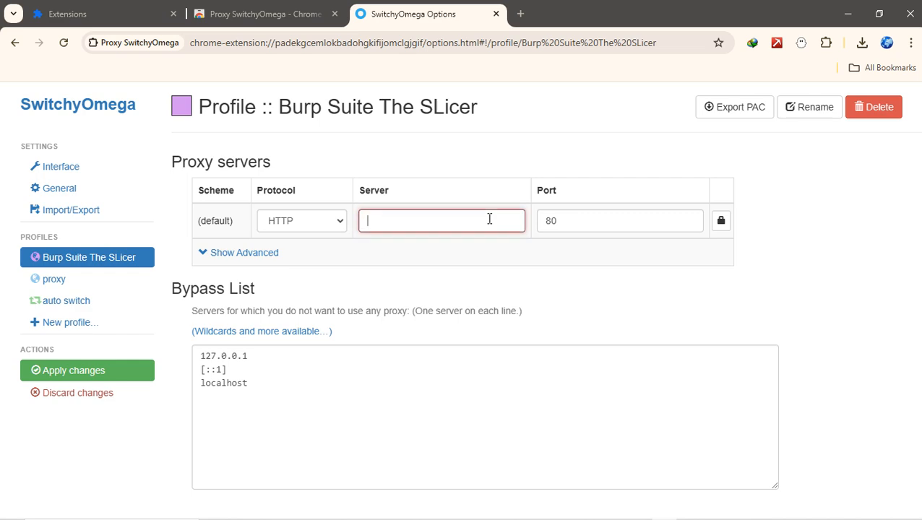
Check the proxy listener's interface address in Burp Suite's settings window and return to the SwitchyOmega options in Chrome.
mouse_move(683, 517)
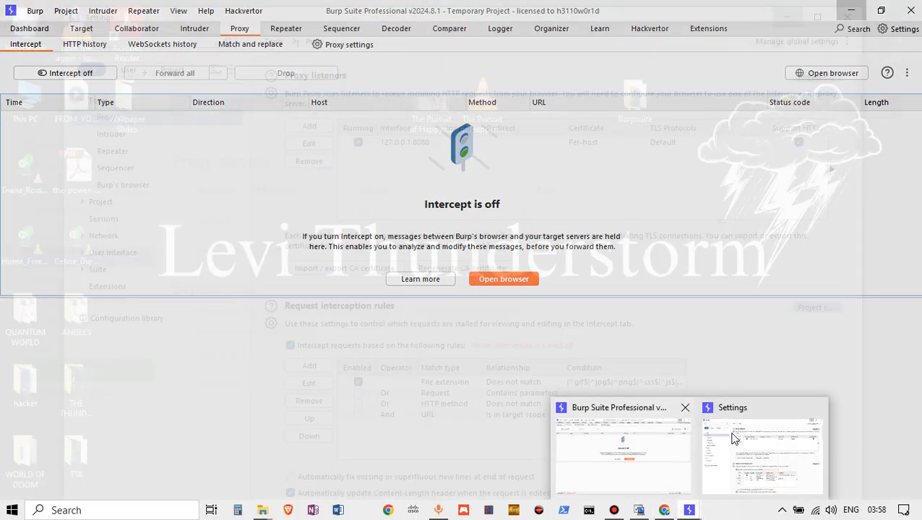
click(732, 435)
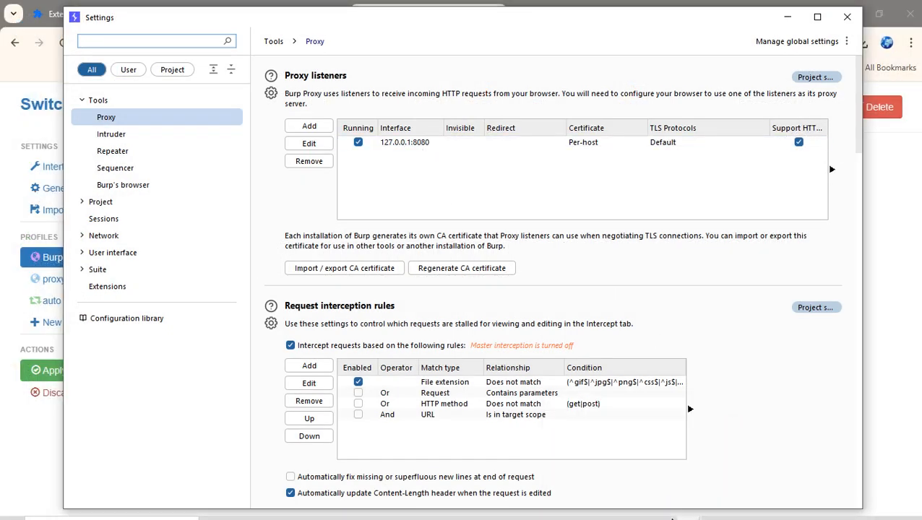
click(664, 510)
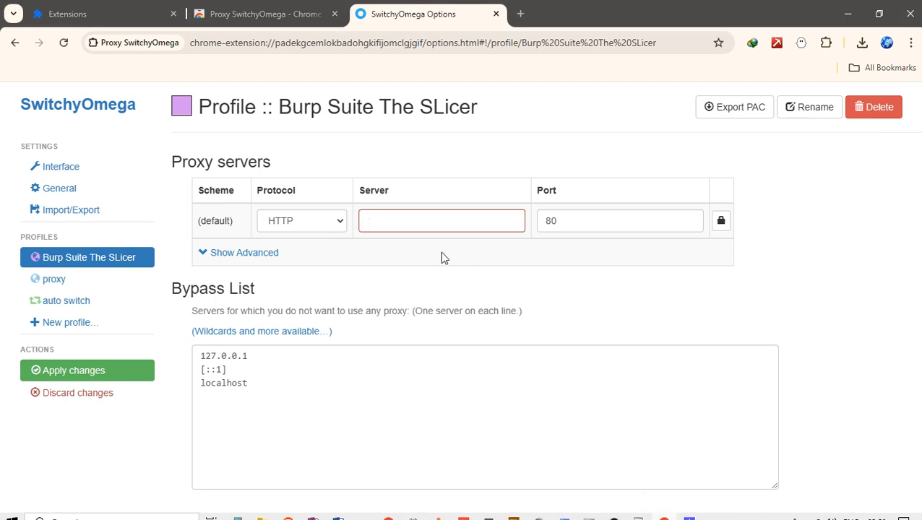
Set the profile's proxy server to 127.0.0.1.
text(127.o.o)
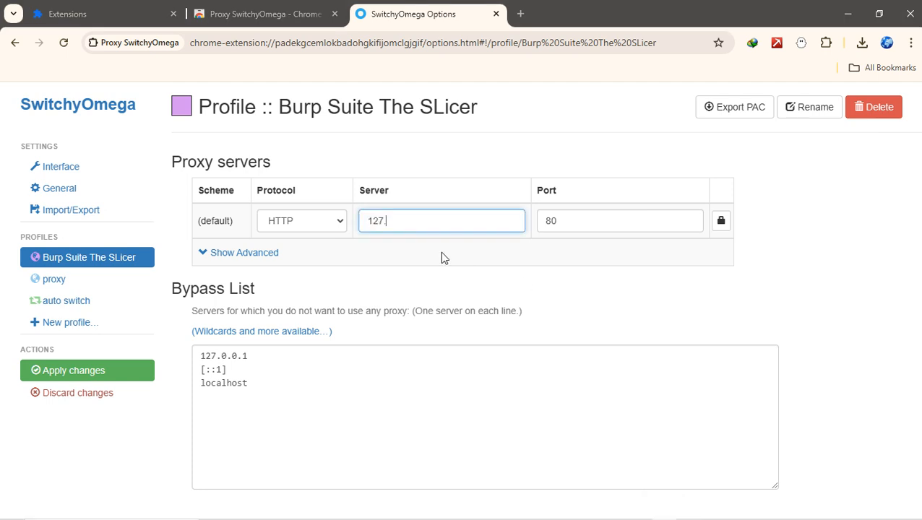
text(.1)
key(BackSpace)
key(BackSpace)
key(BackSpace)
key(BackSpace)
text(o)
key(BackSpace)
text(0.0.1)
Set the proxy port to 8080 and apply the profile changes.
click(568, 232)
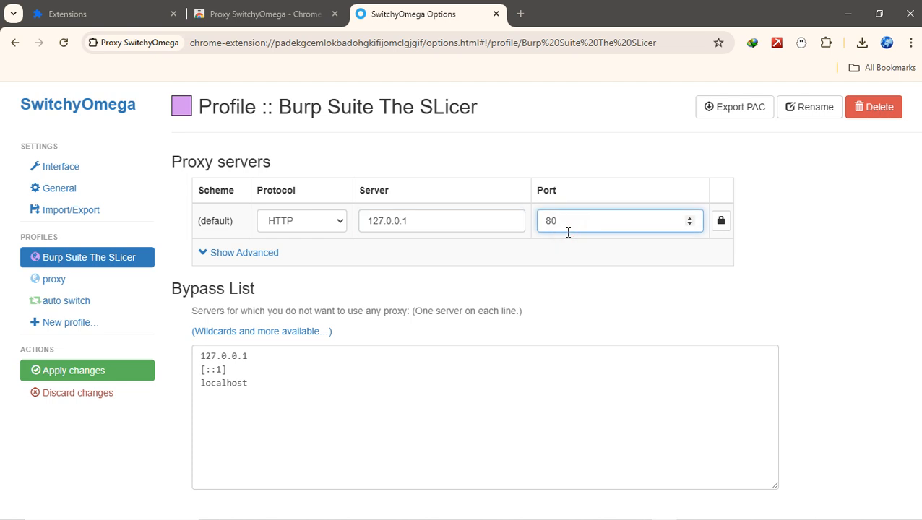
text(80)
click(77, 373)
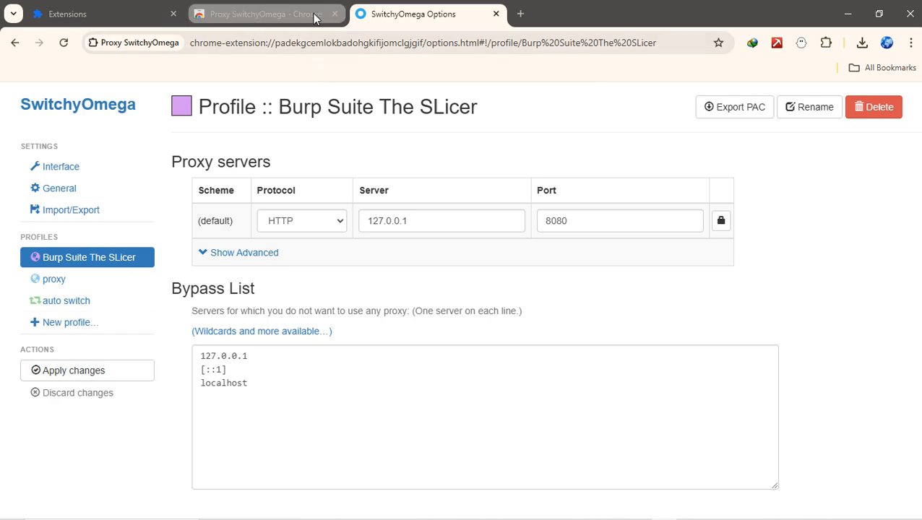
Open a new Chrome tab, pin the Proxy SwitchyOmega extension and show its list of profiles.
click(520, 14)
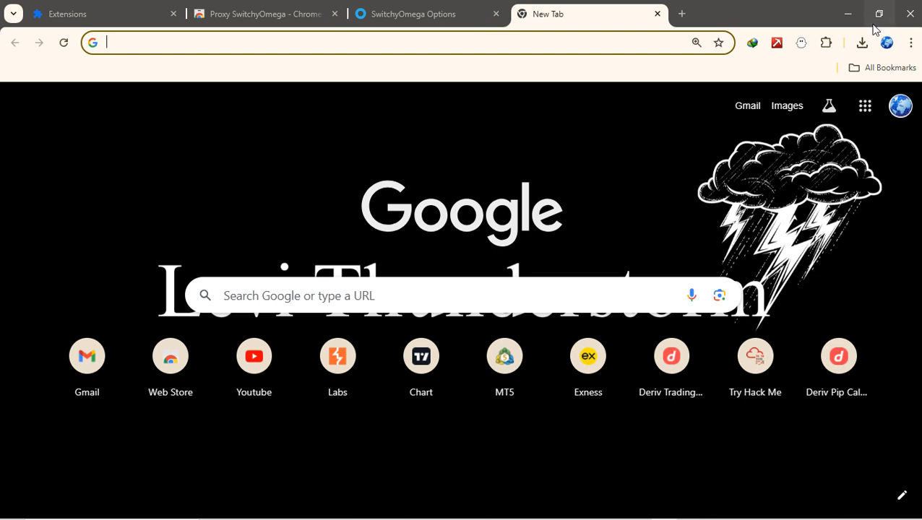
click(827, 44)
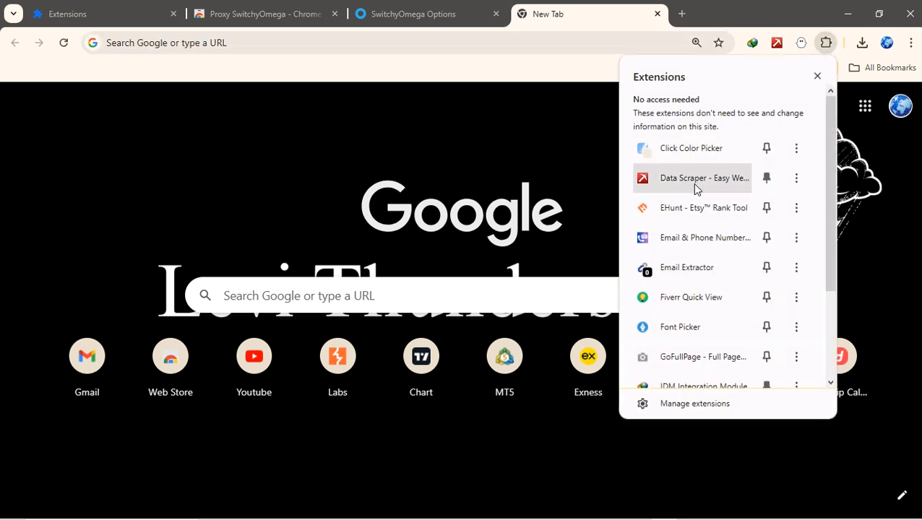
scroll(717, 256, down, 2)
scroll(718, 257, down, 2)
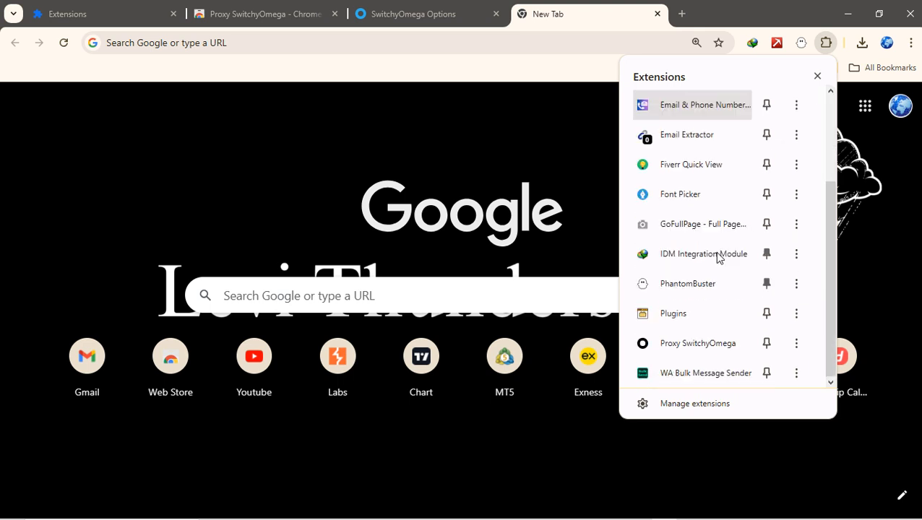
click(766, 347)
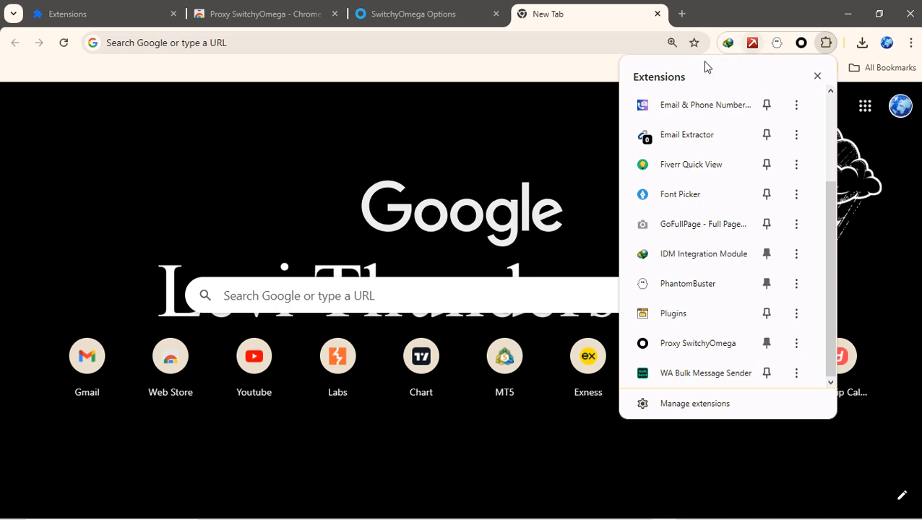
click(589, 111)
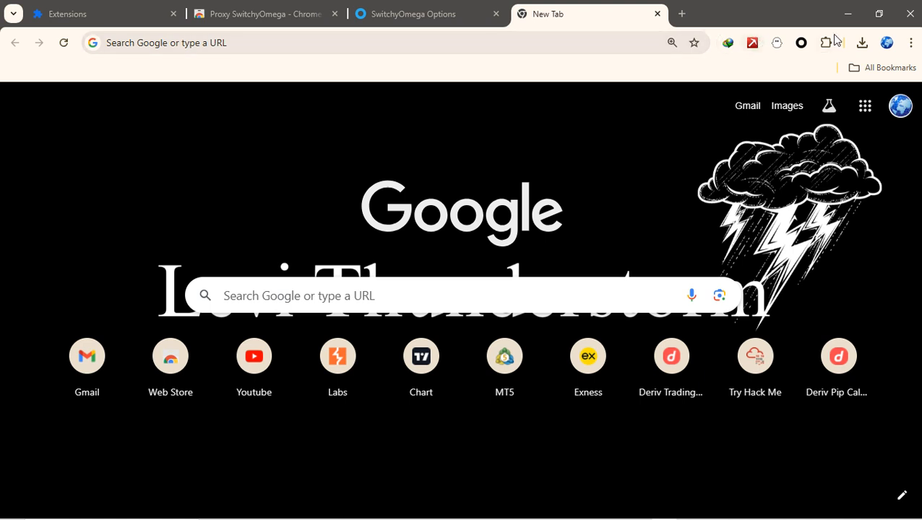
click(801, 43)
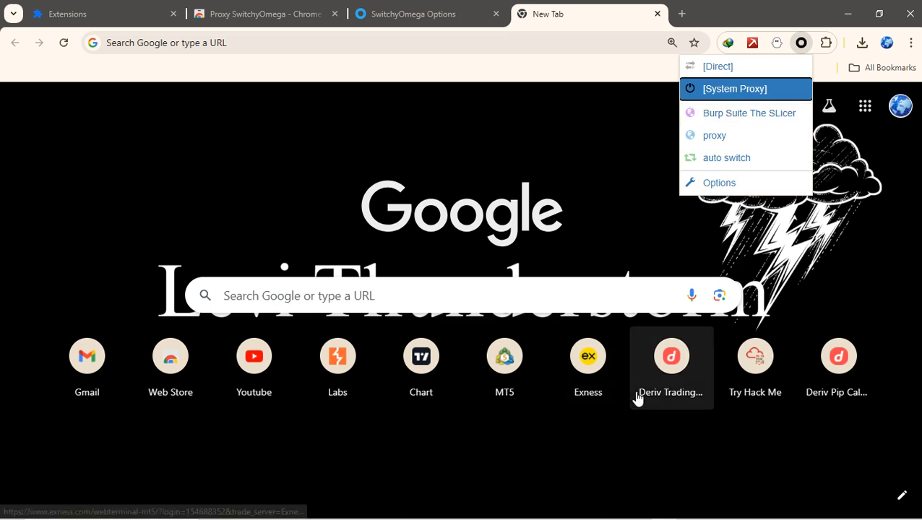
Switch to the main Burp Suite window and clear the proxy's entire HTTP history.
click(689, 510)
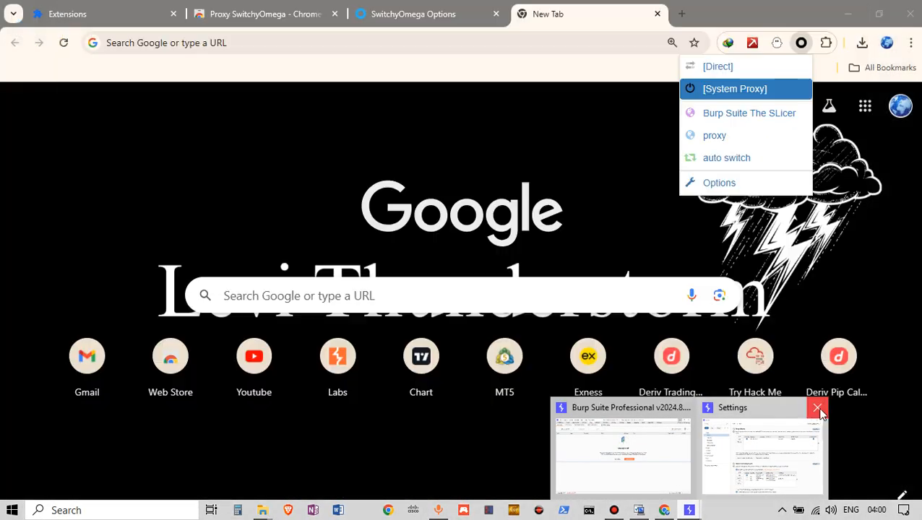
click(673, 457)
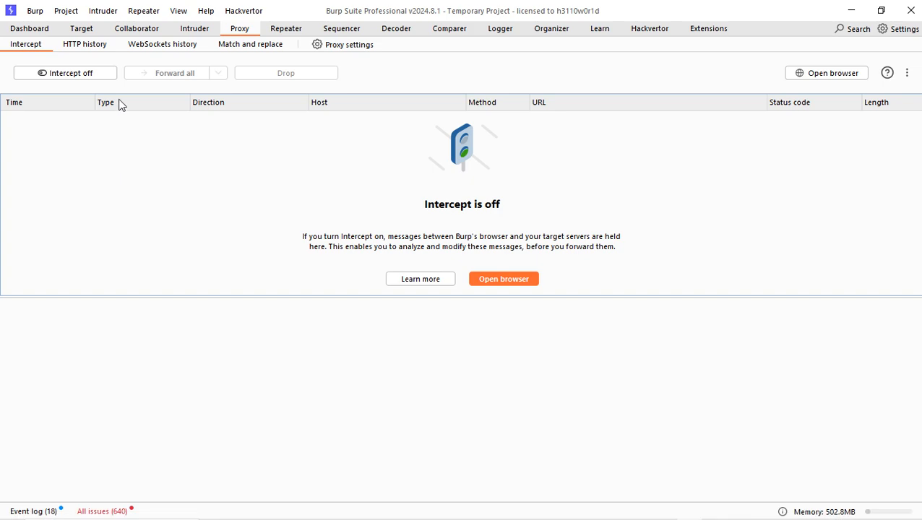
click(90, 46)
click(140, 121)
right_click(139, 122)
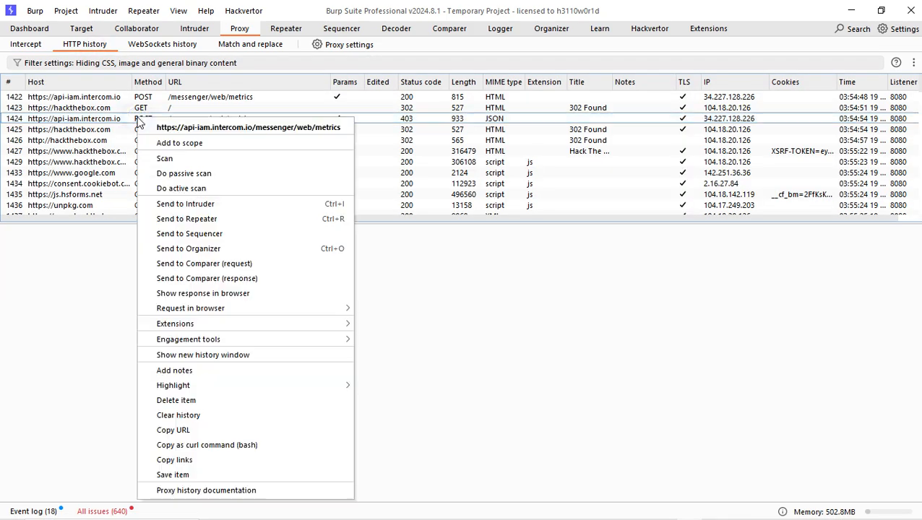
click(184, 415)
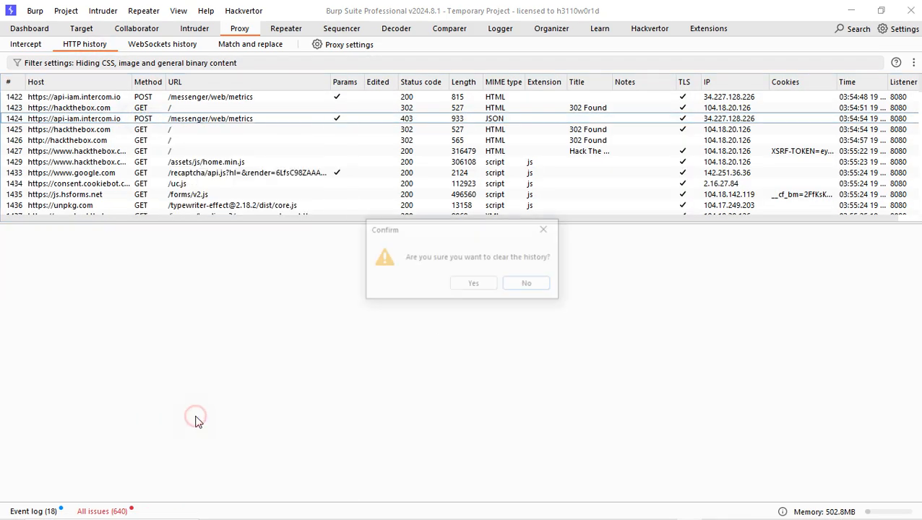
click(485, 285)
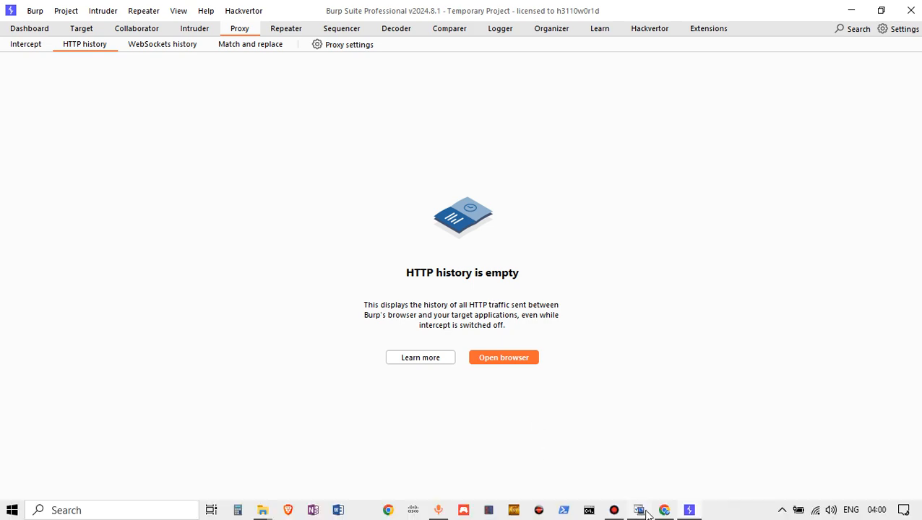
Load tryhackme.com in Chrome with the system proxy still selected, and check Burp Suite's HTTP history for its traffic.
click(665, 511)
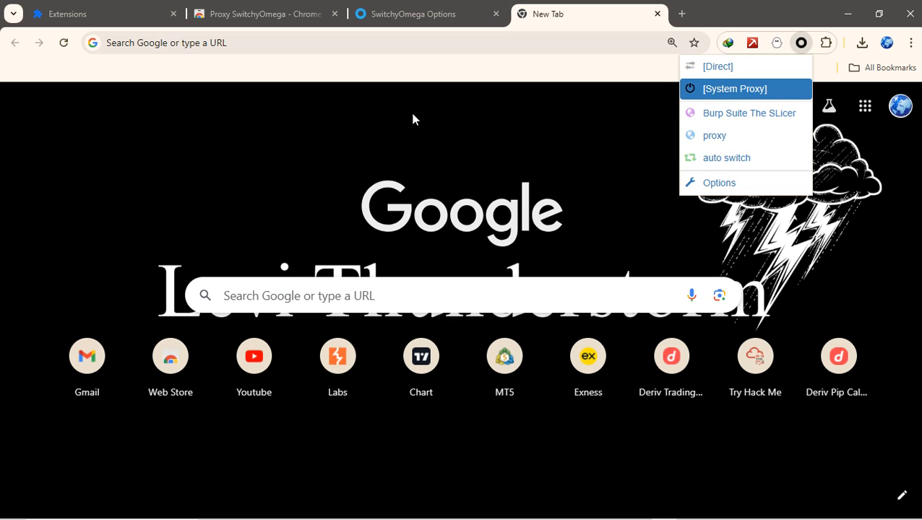
click(337, 47)
text(tr)
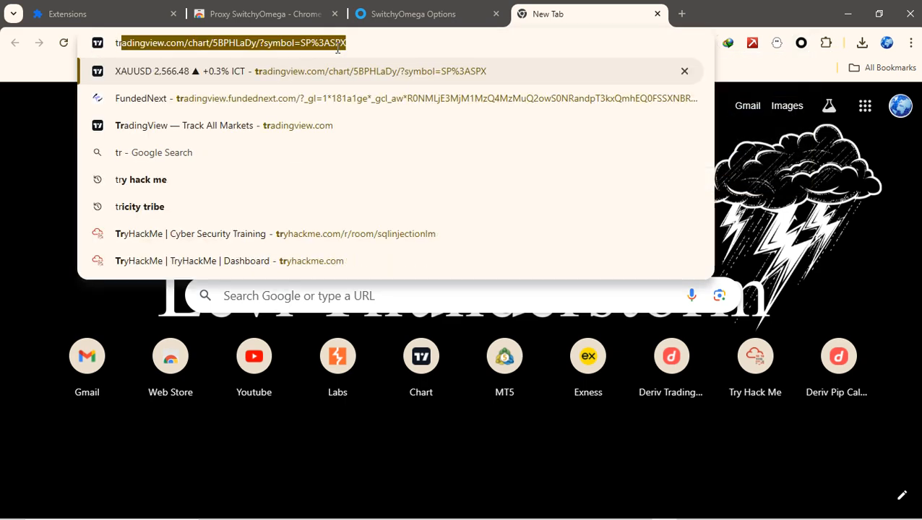
text(y)
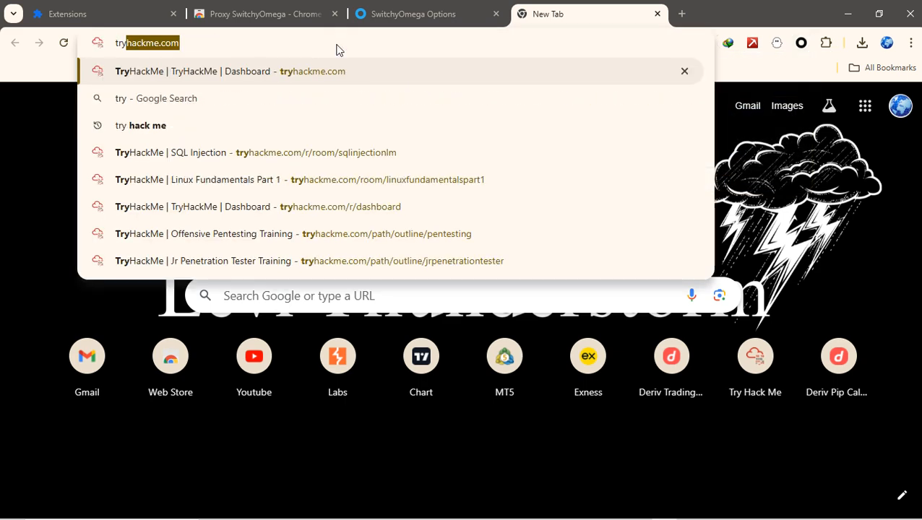
key(Return)
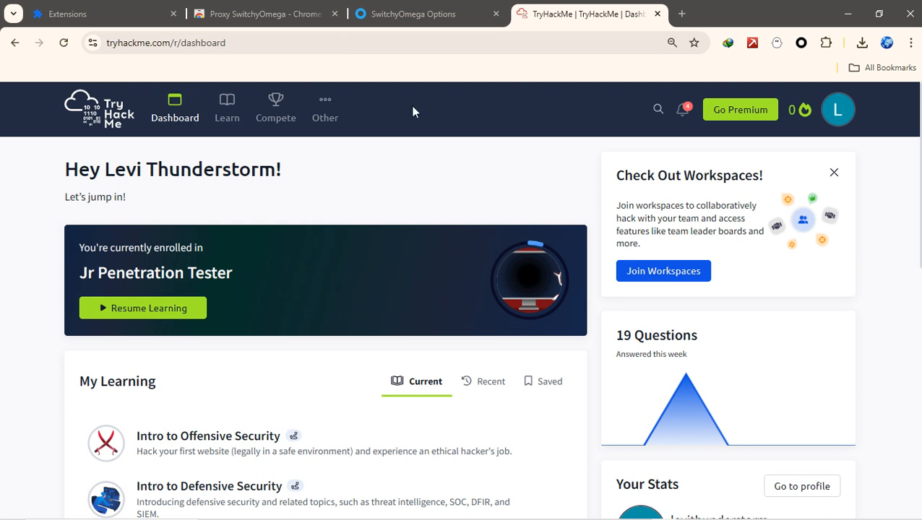
mouse_move(649, 513)
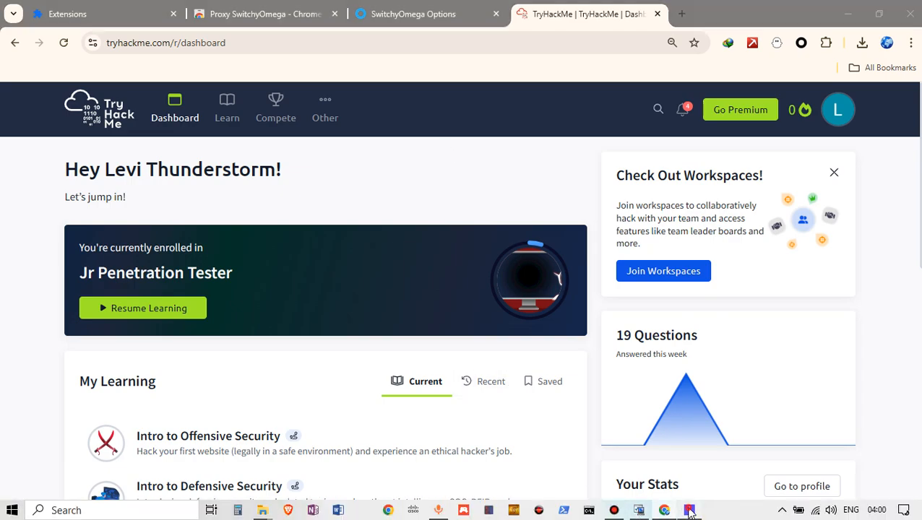
click(689, 511)
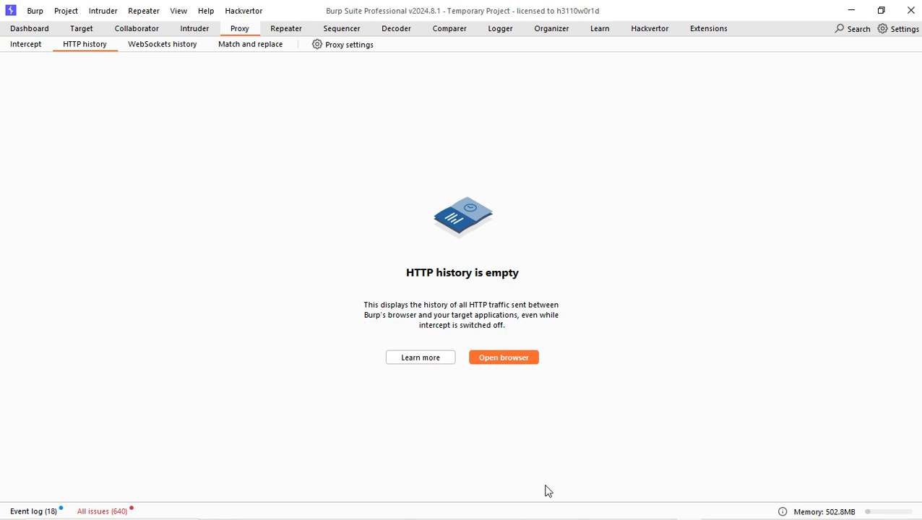
Return to Chrome and activate the "Burp Suite The SLicer" profile in SwitchyOmega.
click(666, 512)
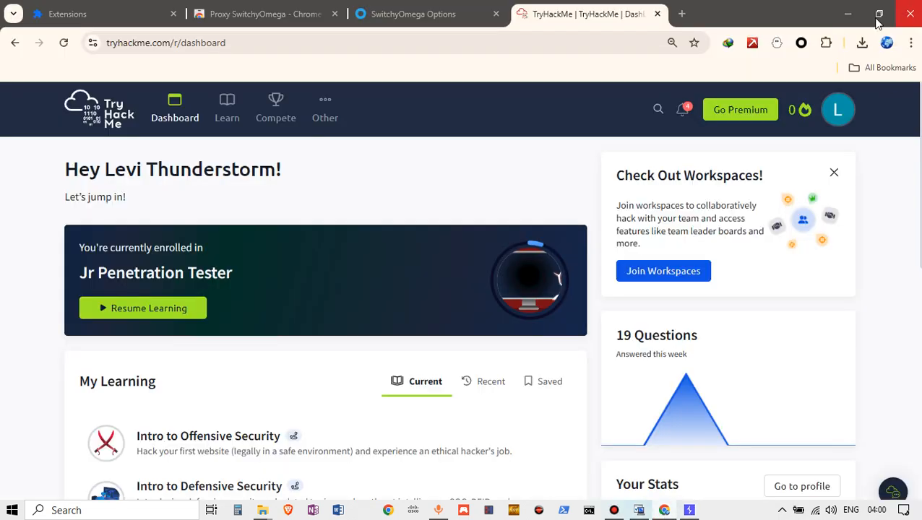
click(801, 44)
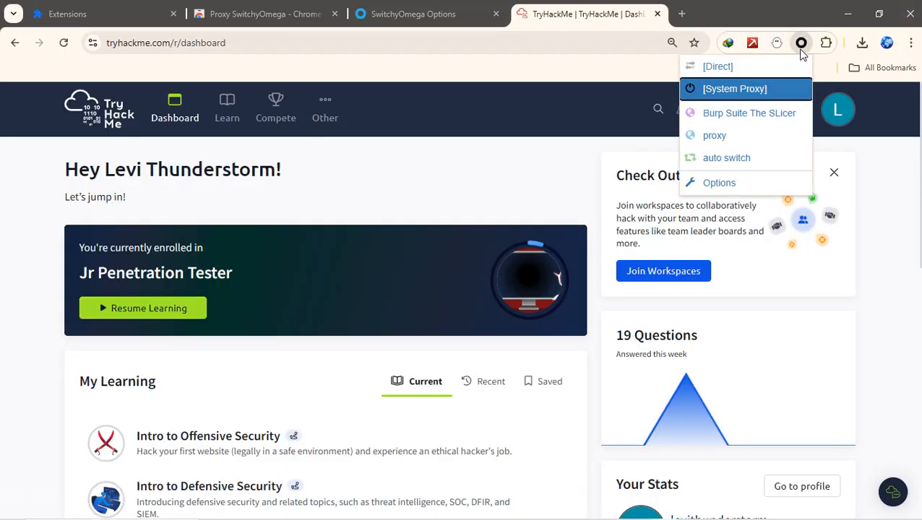
click(766, 114)
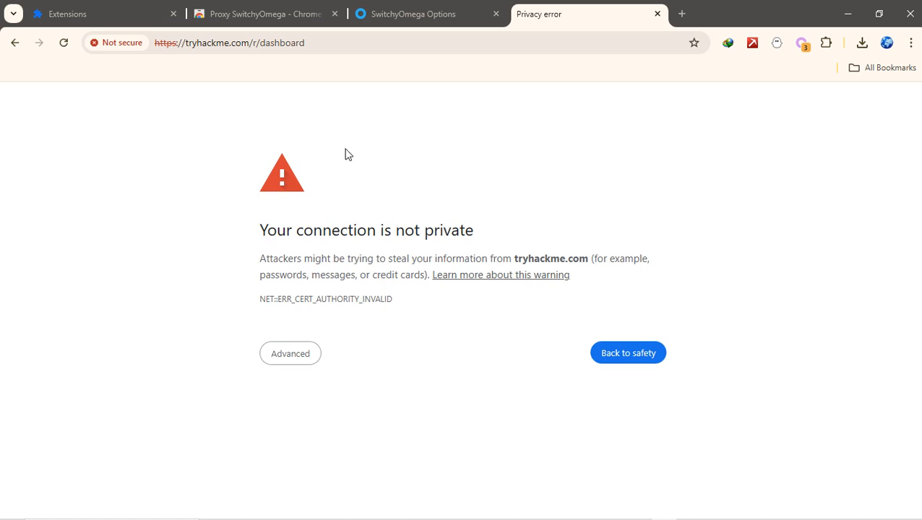
Try to load tryhackme.com and hackthebox.com in Chrome through the Burp proxy profile.
click(295, 42)
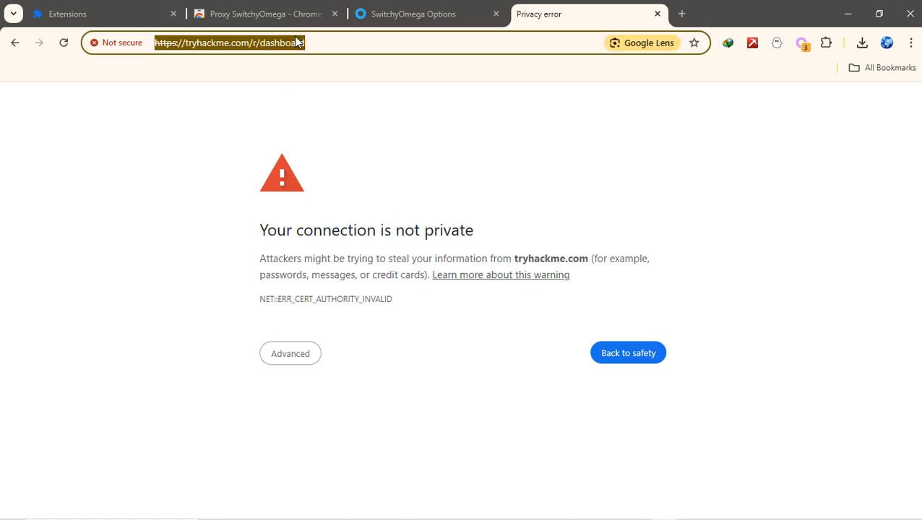
text(try)
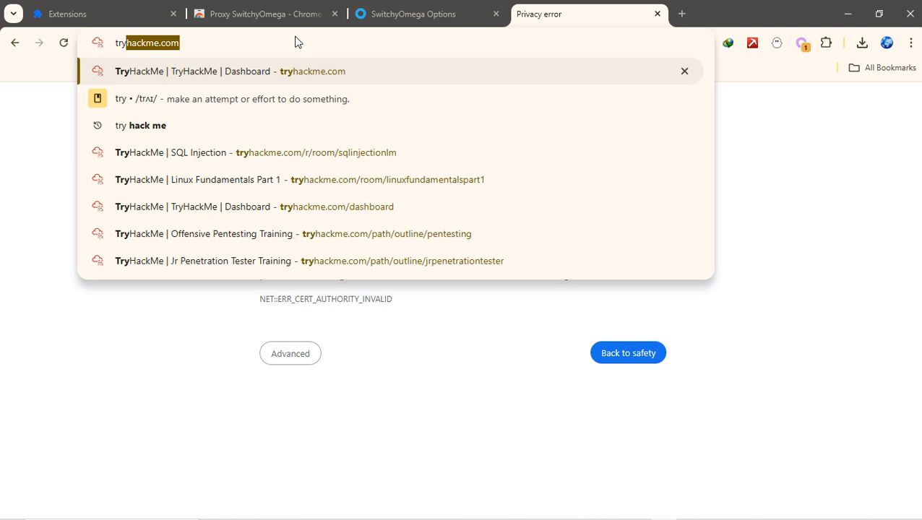
key(Return)
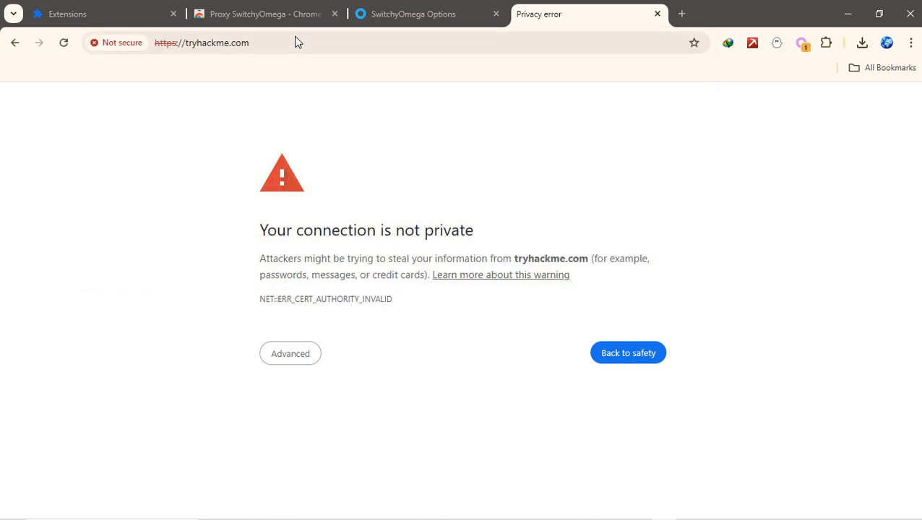
click(266, 43)
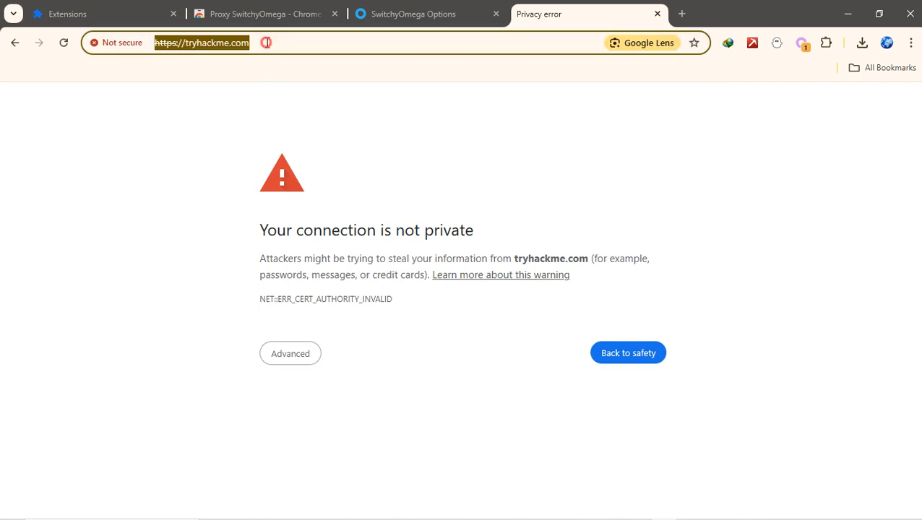
text(hack)
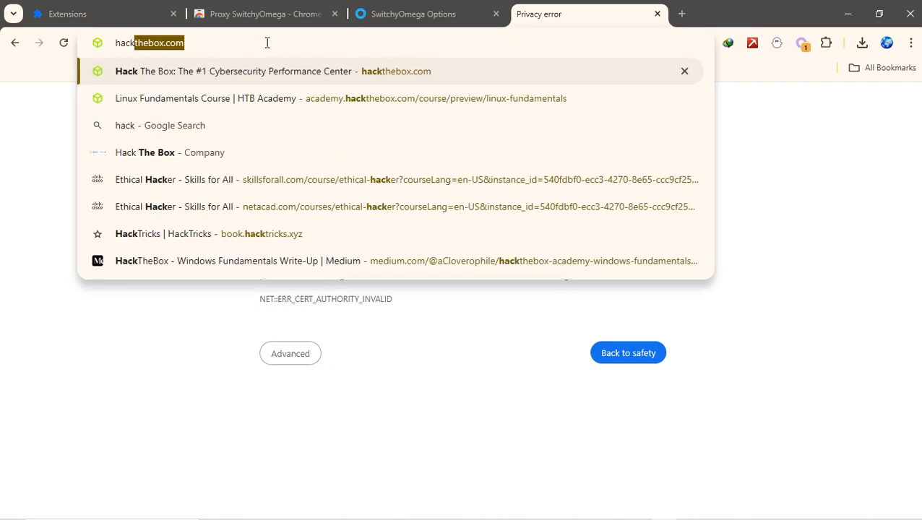
key(Return)
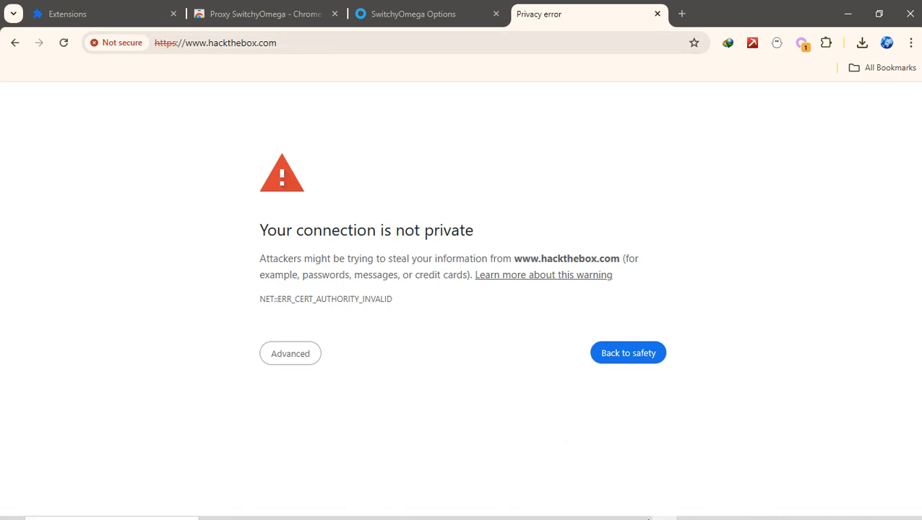
Switch to Burp Suite and examine the HTTP history entries for traffic from the sites tried in Chrome.
click(690, 510)
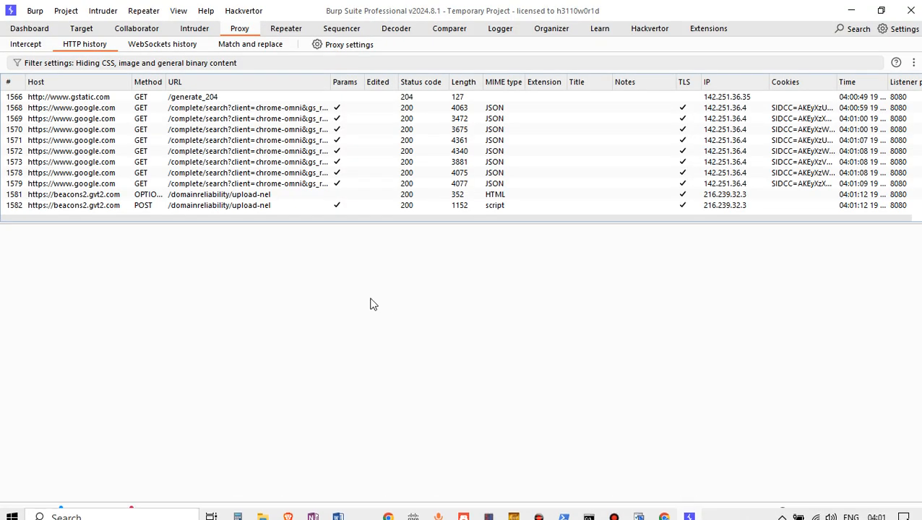
click(265, 185)
scroll(265, 186, right, 1)
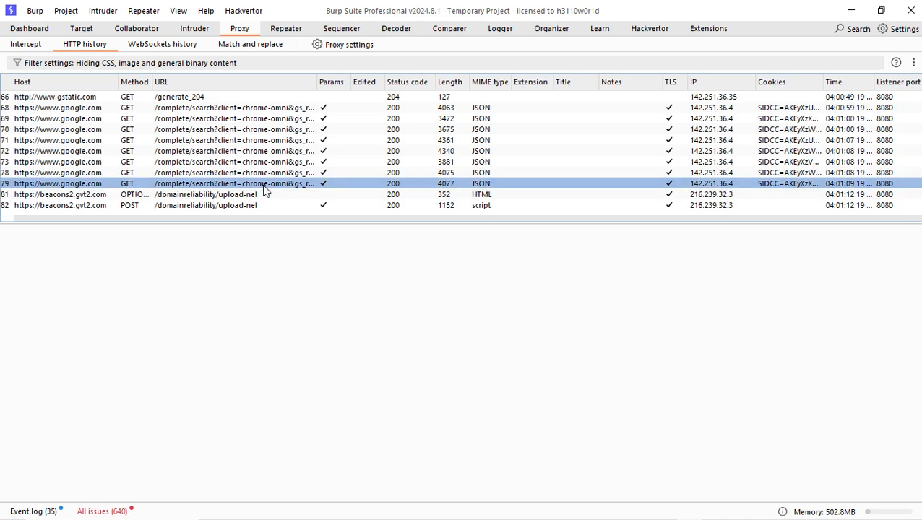
scroll(264, 189, left, 1)
scroll(264, 187, down, 1)
click(264, 186)
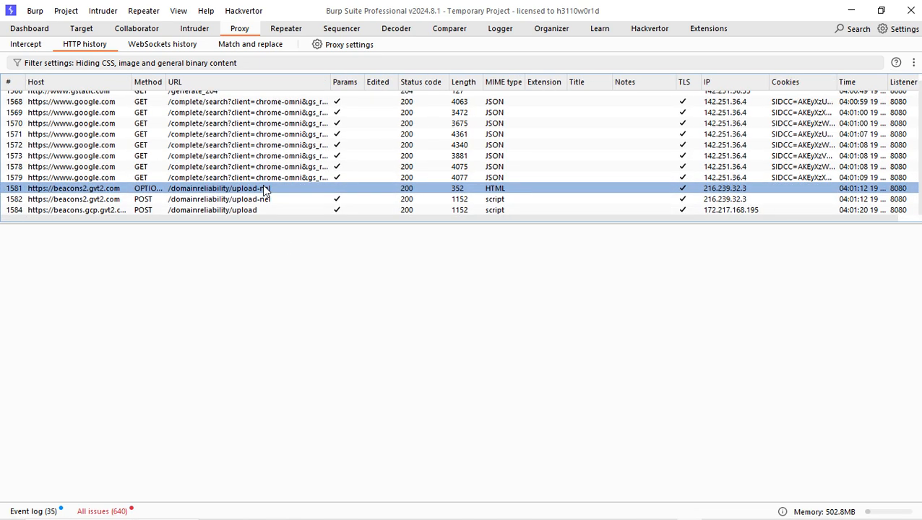
scroll(265, 188, up, 1)
scroll(265, 190, down, 1)
click(94, 167)
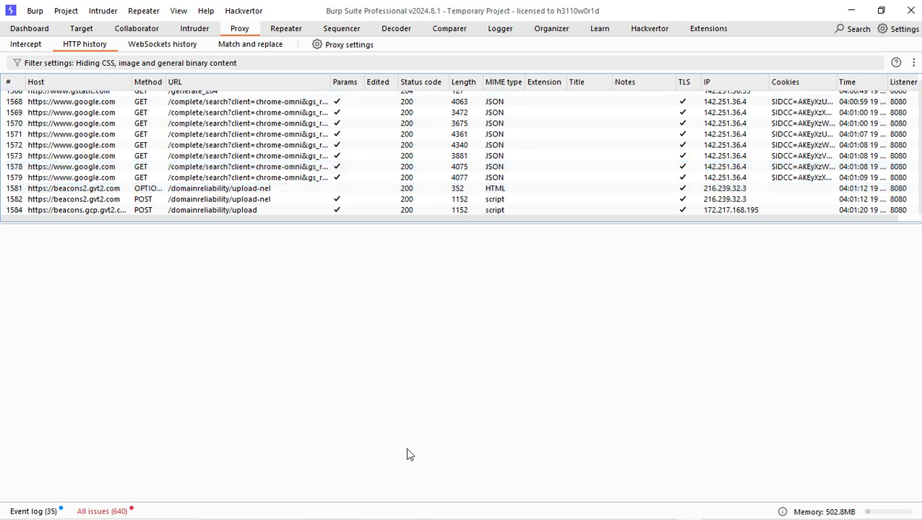
Return to Chrome, switch SwitchyOmega to [Direct], and load tryhackme.com without the Burp proxy.
click(665, 511)
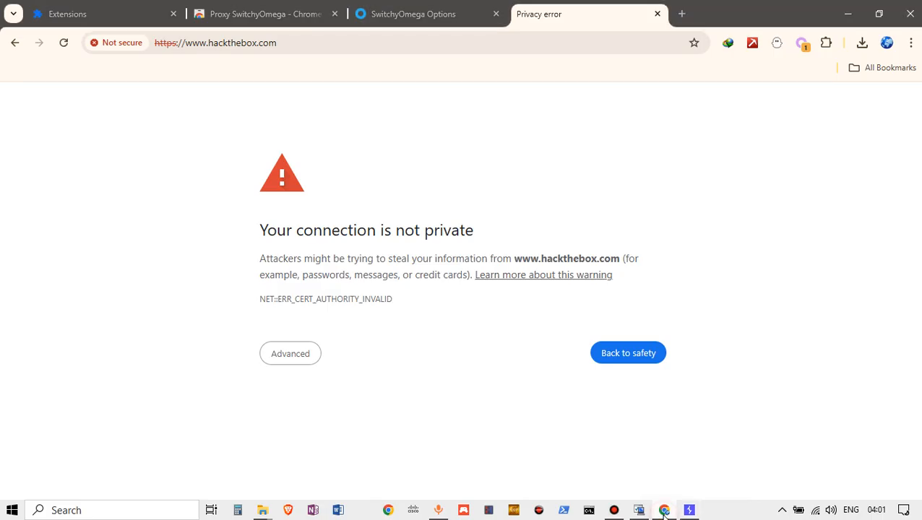
click(803, 43)
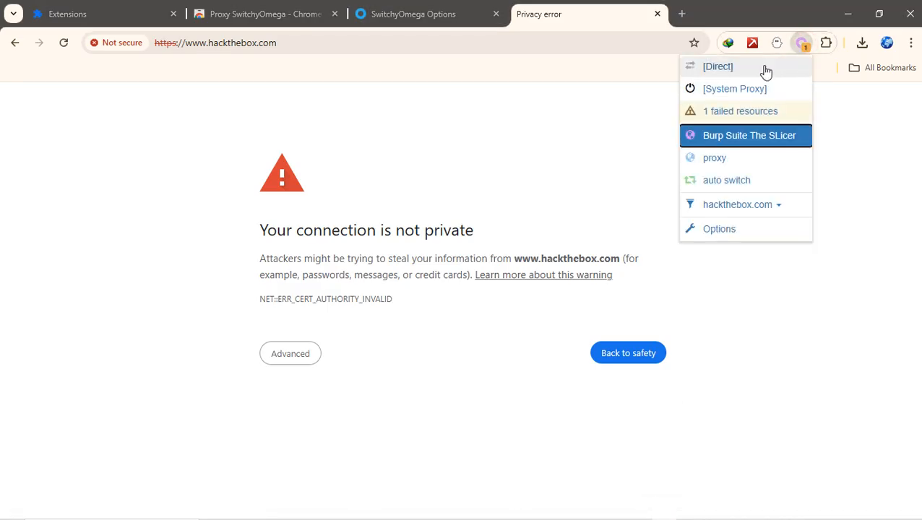
click(708, 66)
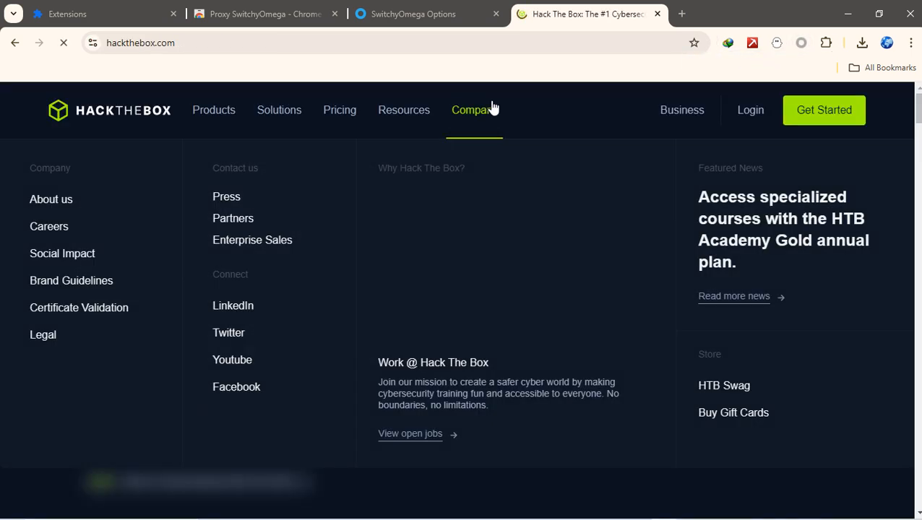
click(444, 60)
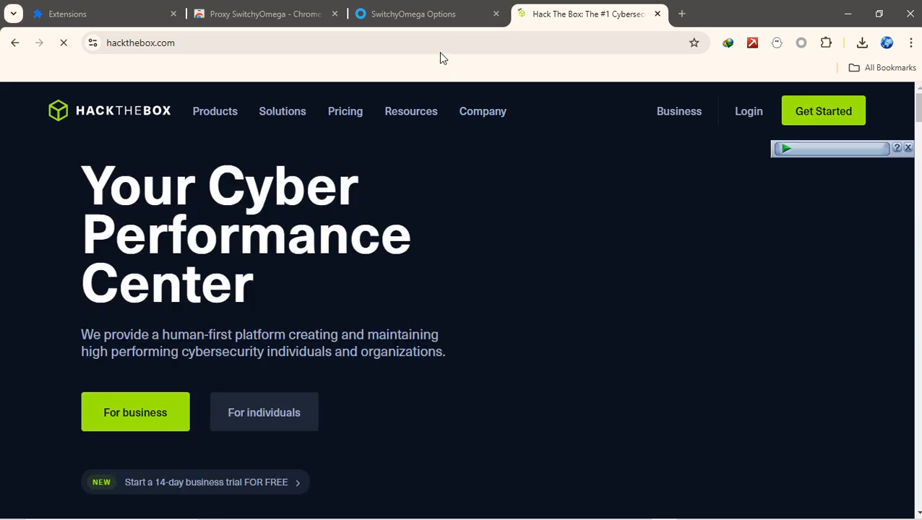
click(440, 52)
text(try)
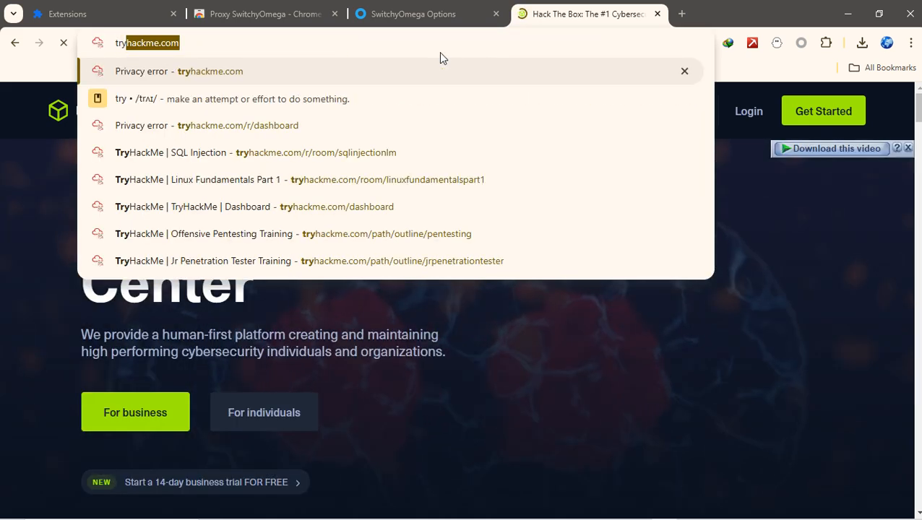
key(Return)
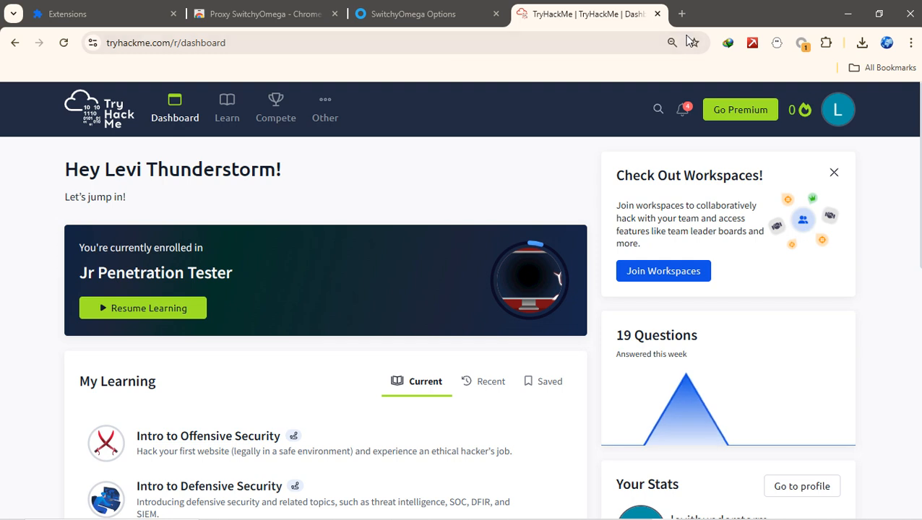
Reactivate the "Burp Suite The SLicer" profile on the tryhackme.com dashboard and check Burp Suite's HTTP history for its traffic.
click(801, 42)
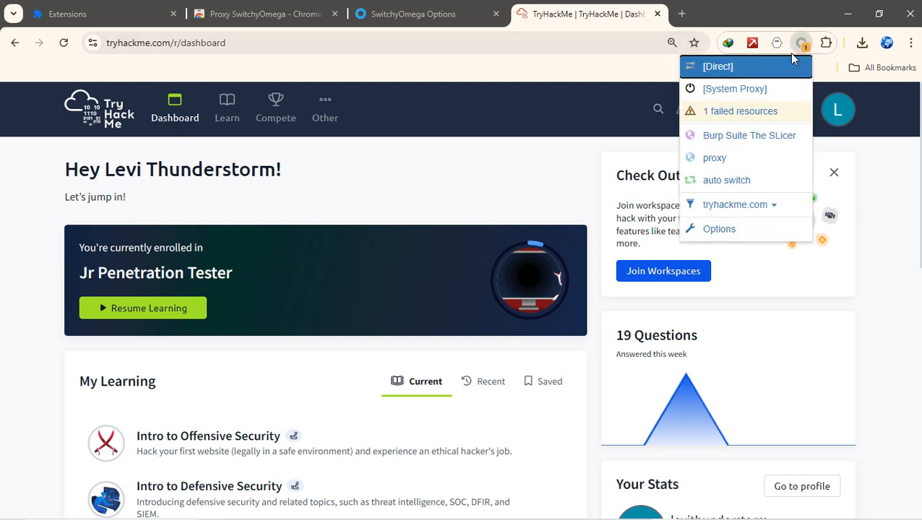
click(730, 135)
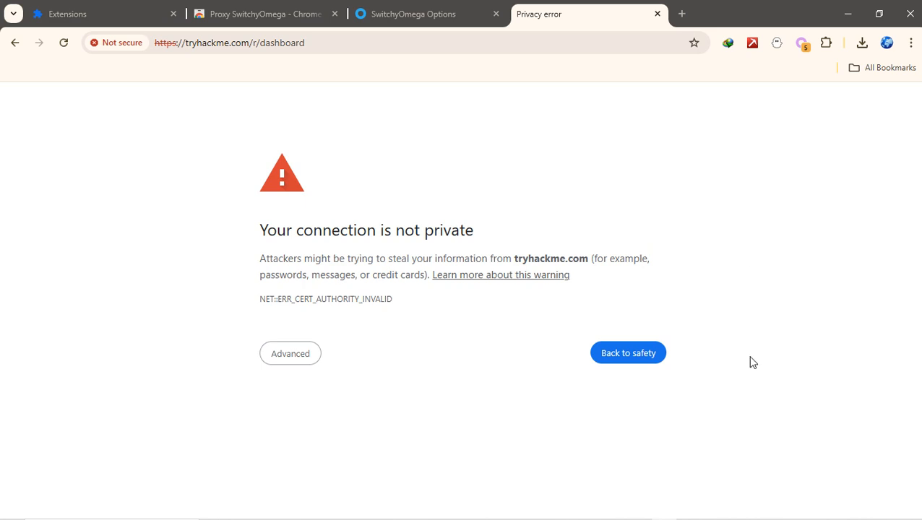
click(689, 510)
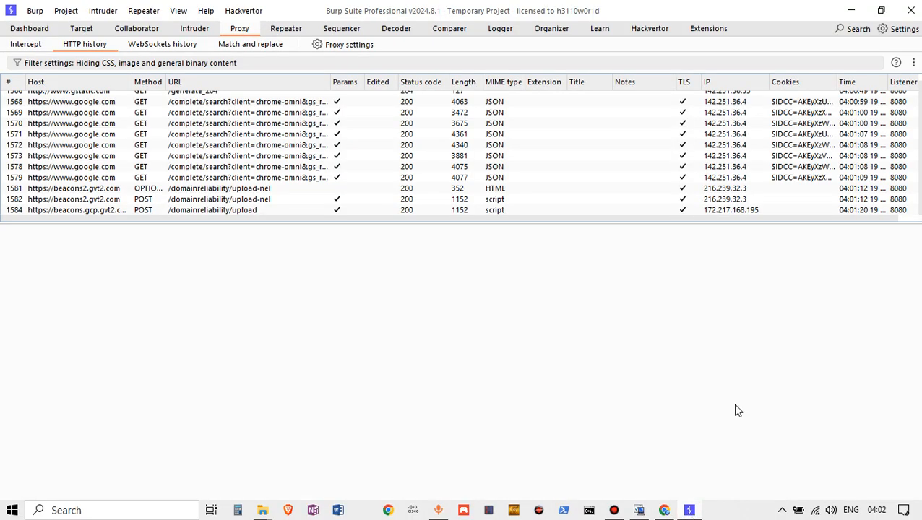
click(859, 19)
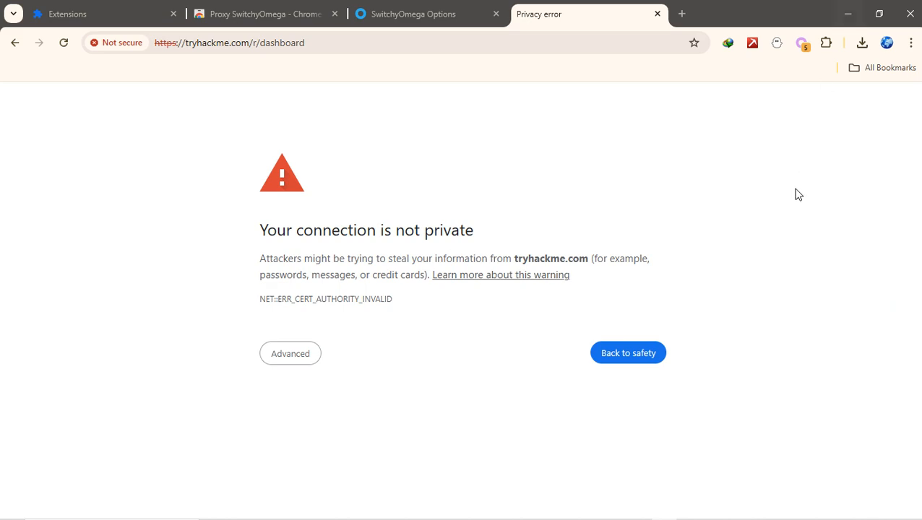
click(689, 511)
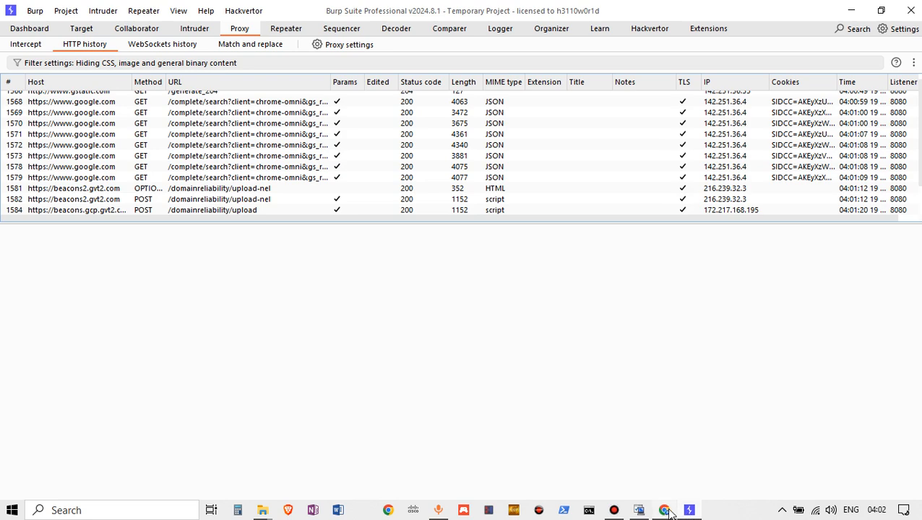
click(666, 510)
click(302, 36)
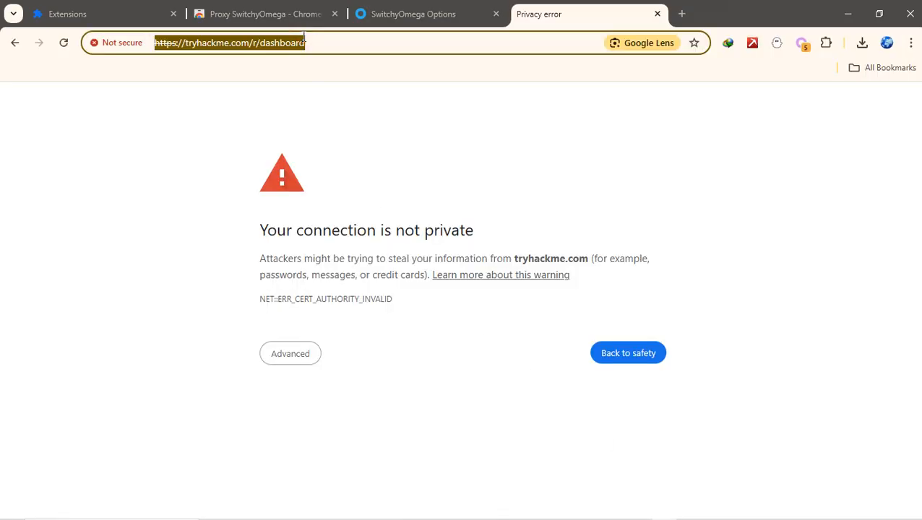
text(bur)
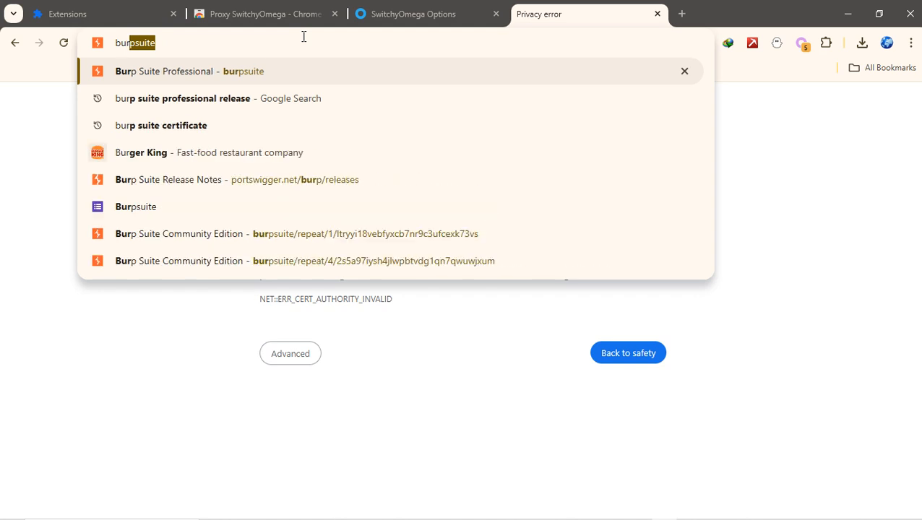
text(p)
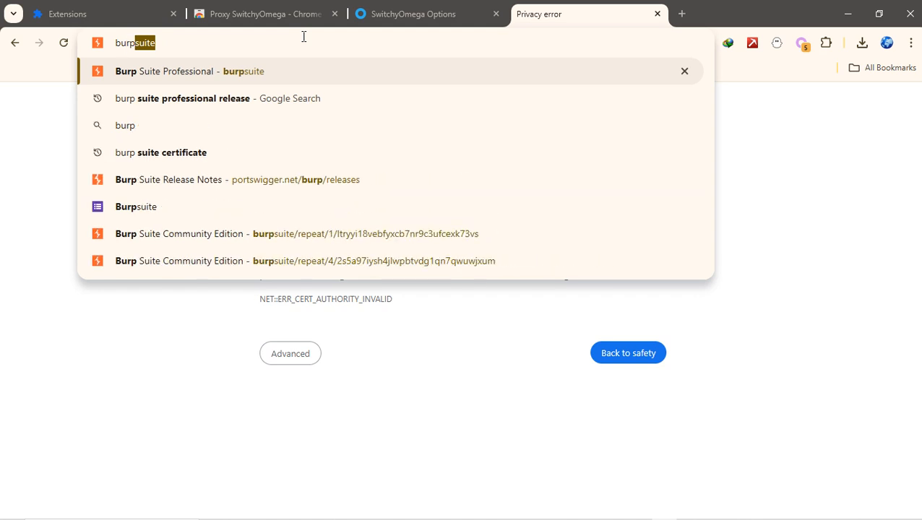
key(Right)
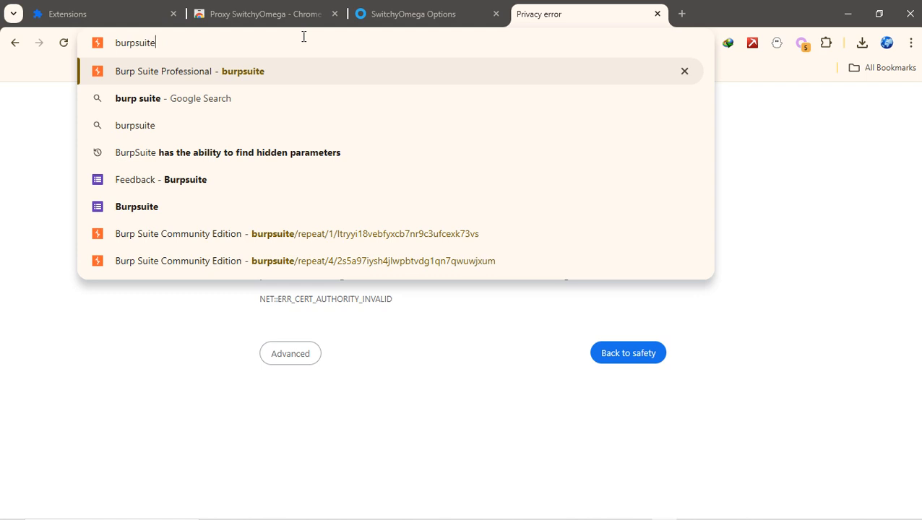
text(/)
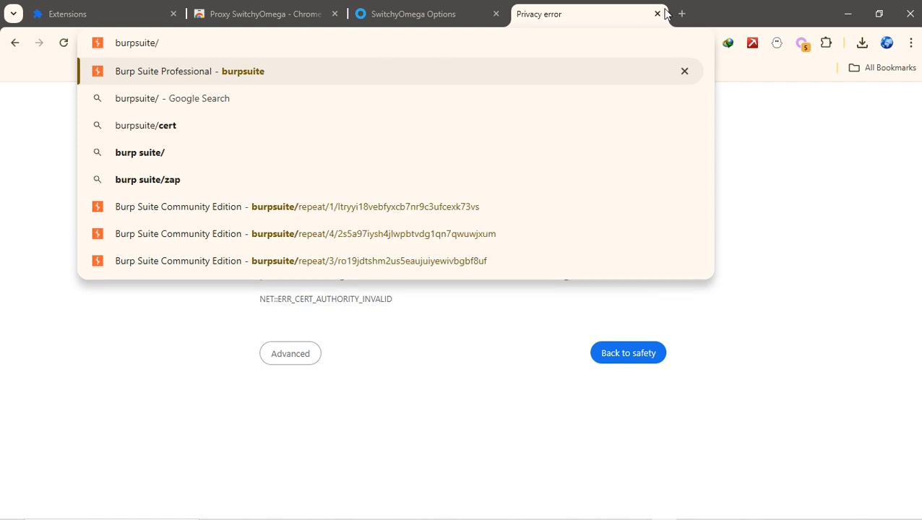
click(802, 42)
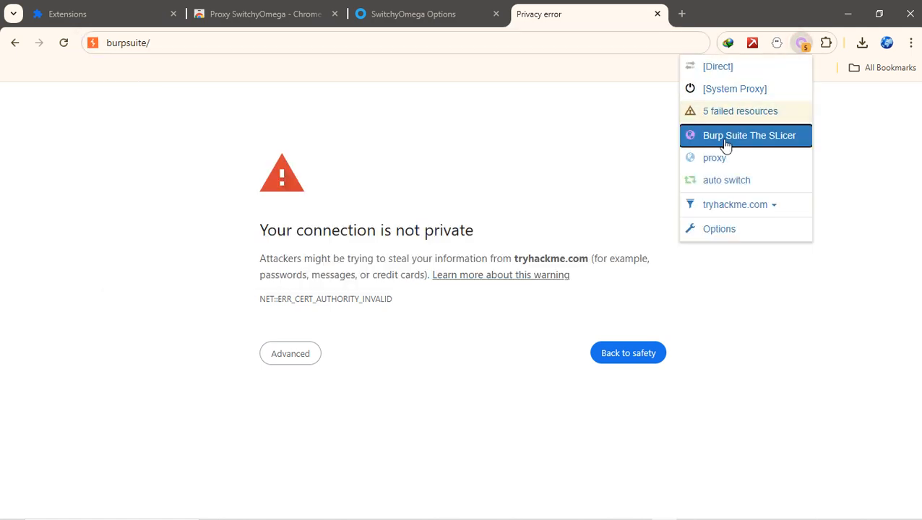
click(228, 36)
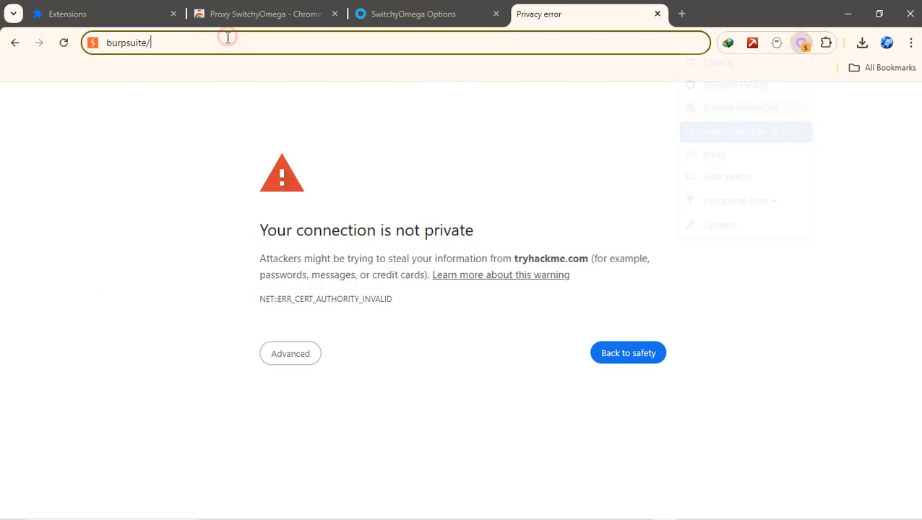
click(64, 43)
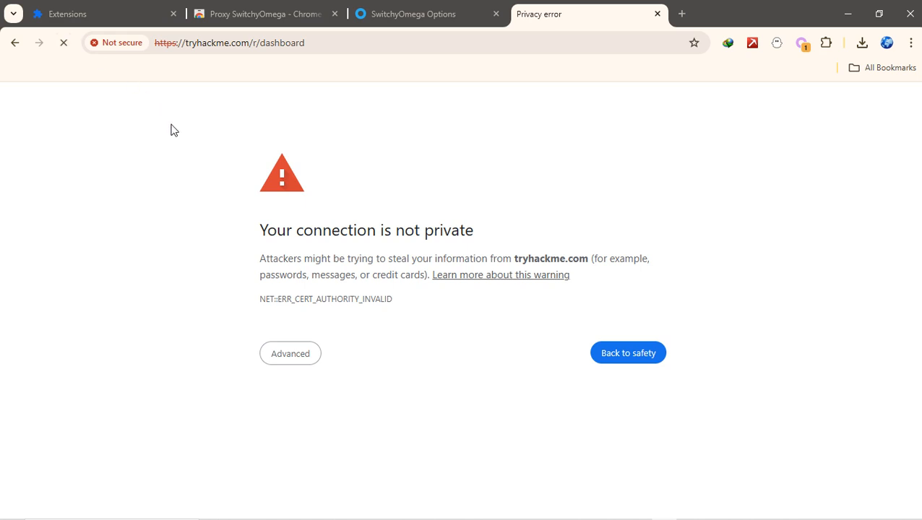
Open Burp Suite's local web page at the address burpsuite in Chrome.
click(242, 45)
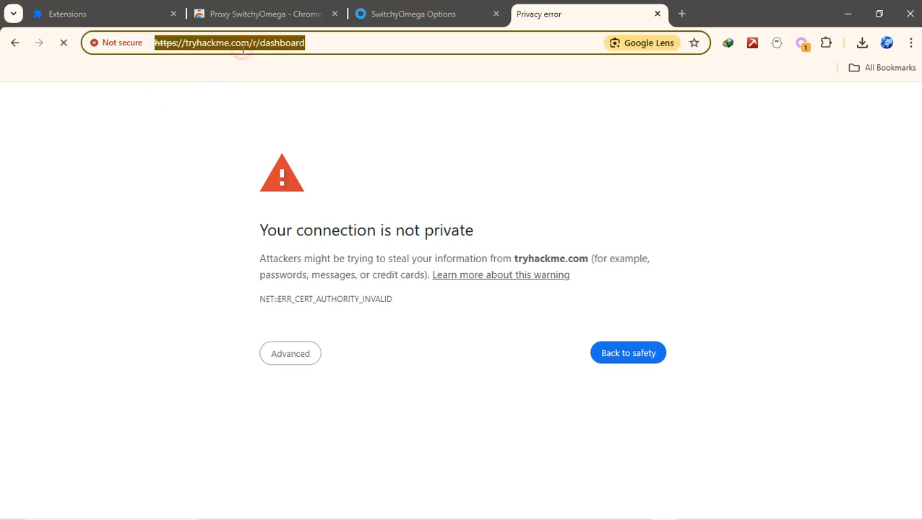
text(bur)
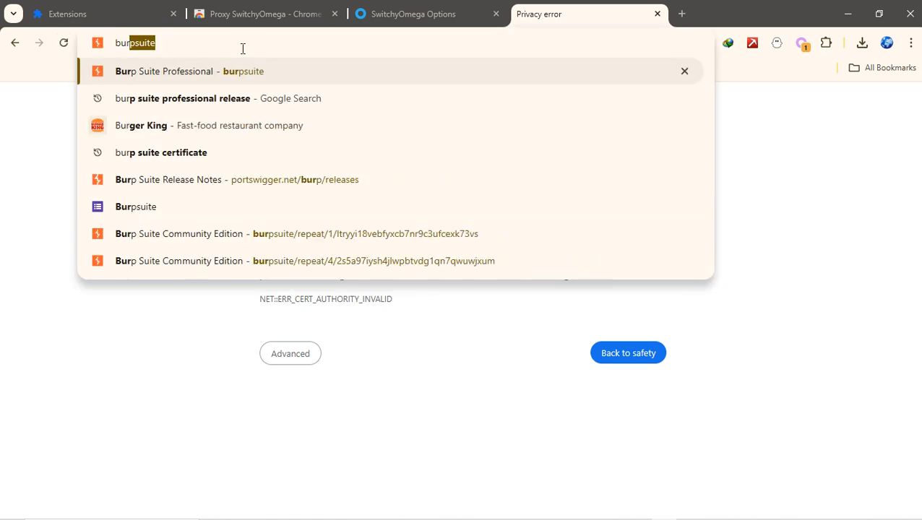
key(Return)
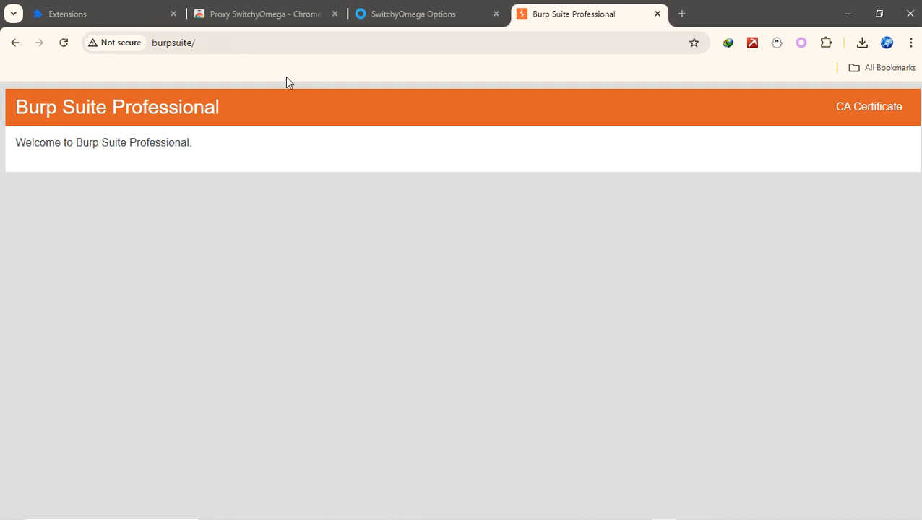
Load the burpsuite page again and download its CA certificate, keeping the file cacert (2).der.
click(247, 47)
text(but)
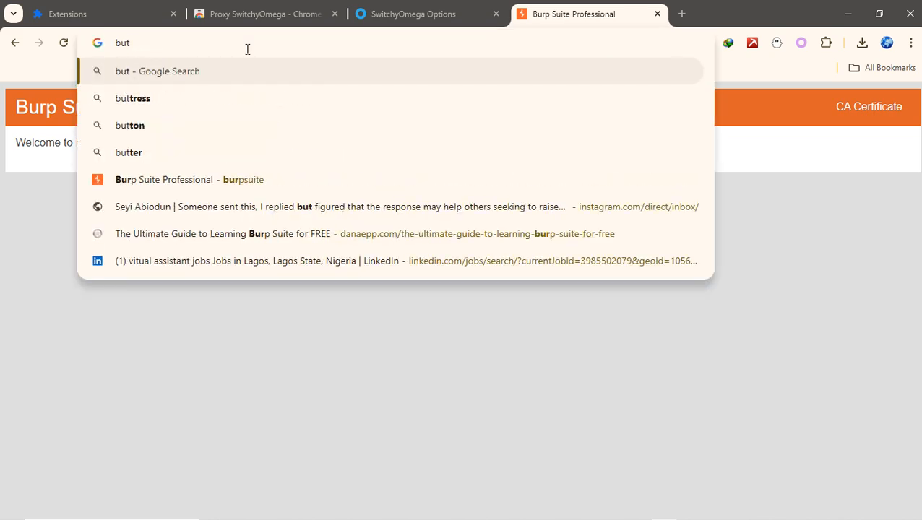
key(BackSpace)
text(r)
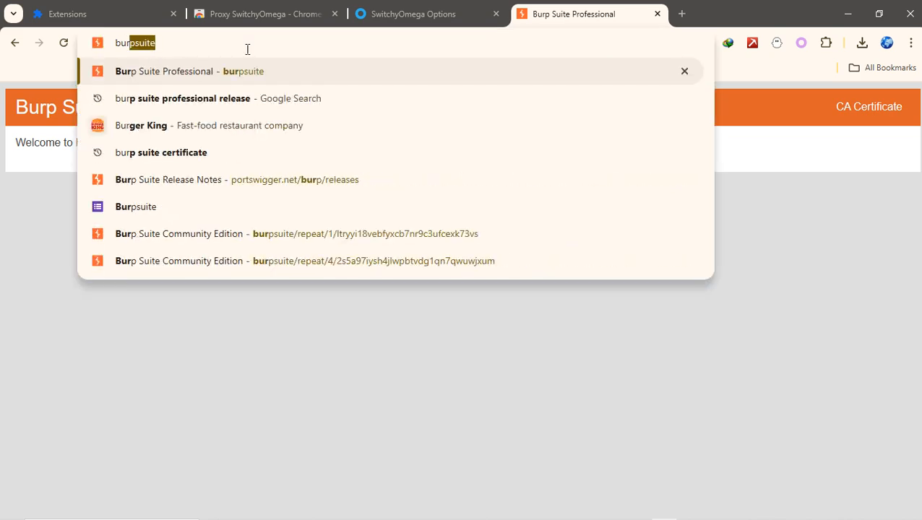
key(Return)
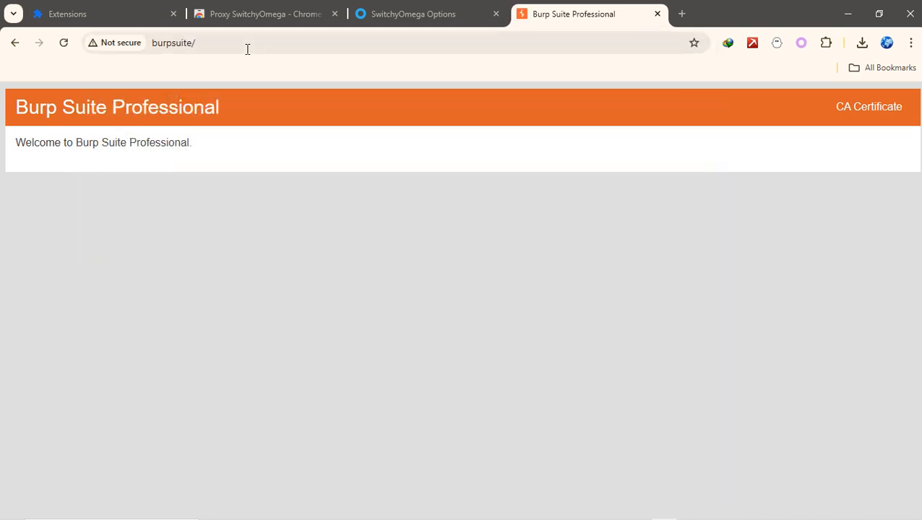
click(872, 118)
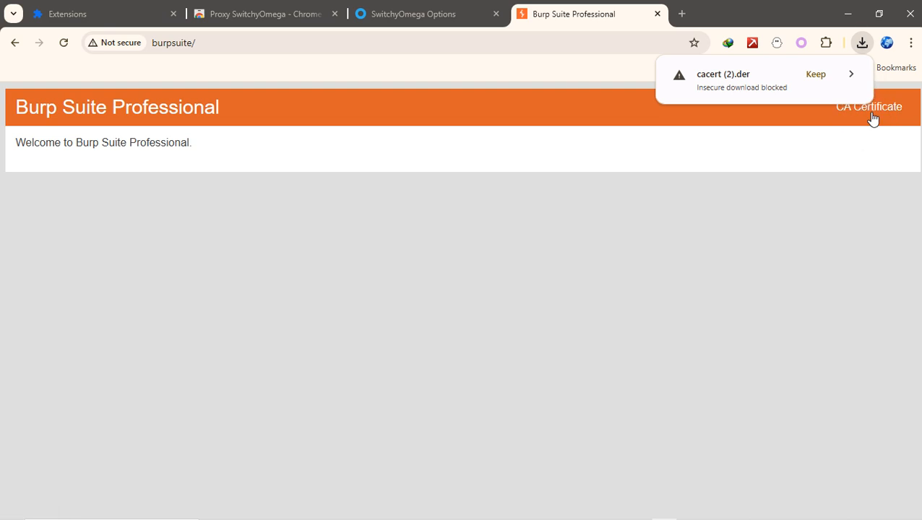
click(813, 77)
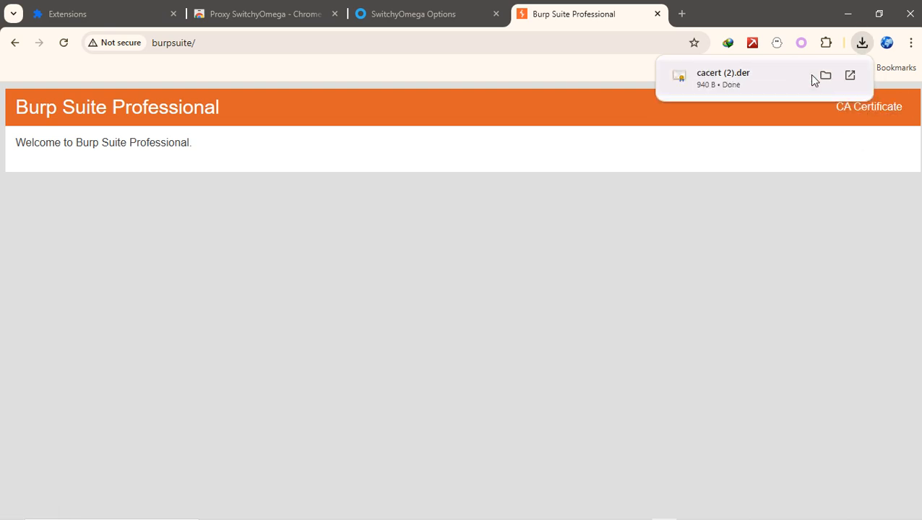
Open the Privacy and security section of Chrome's settings.
click(913, 45)
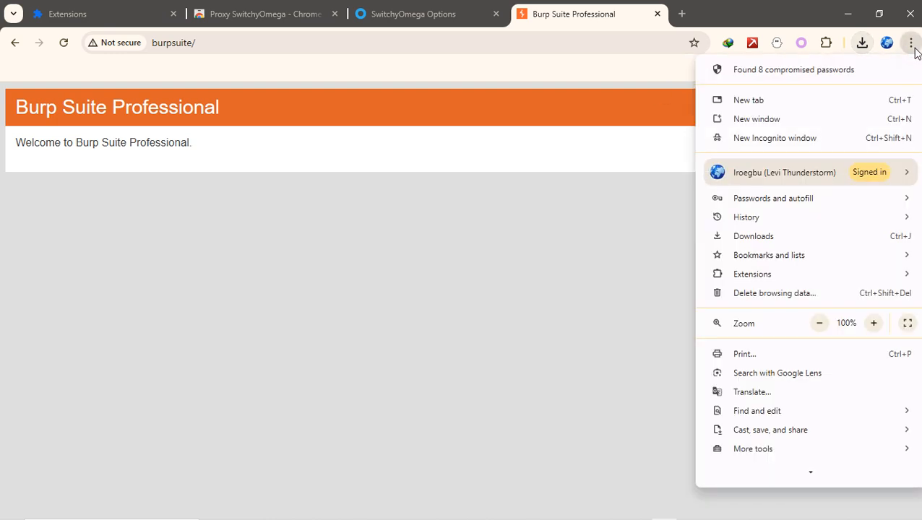
scroll(807, 281, down, 1)
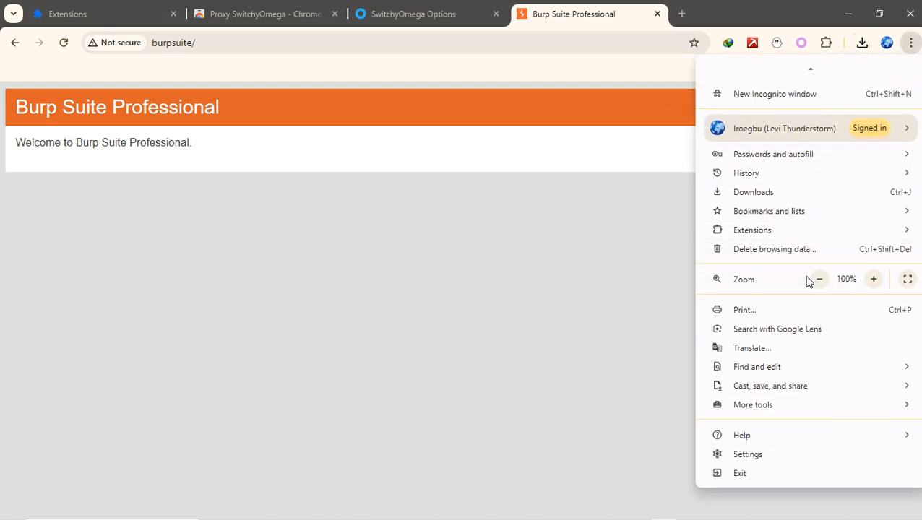
click(720, 455)
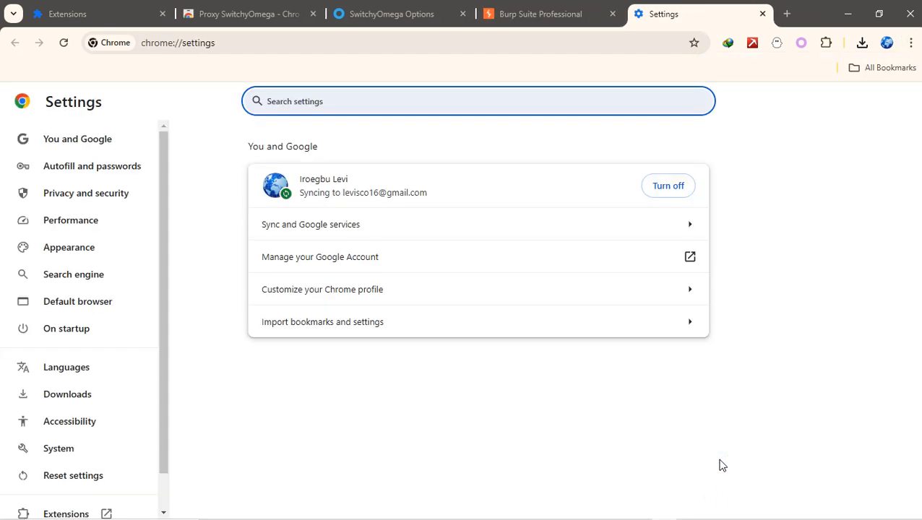
click(111, 191)
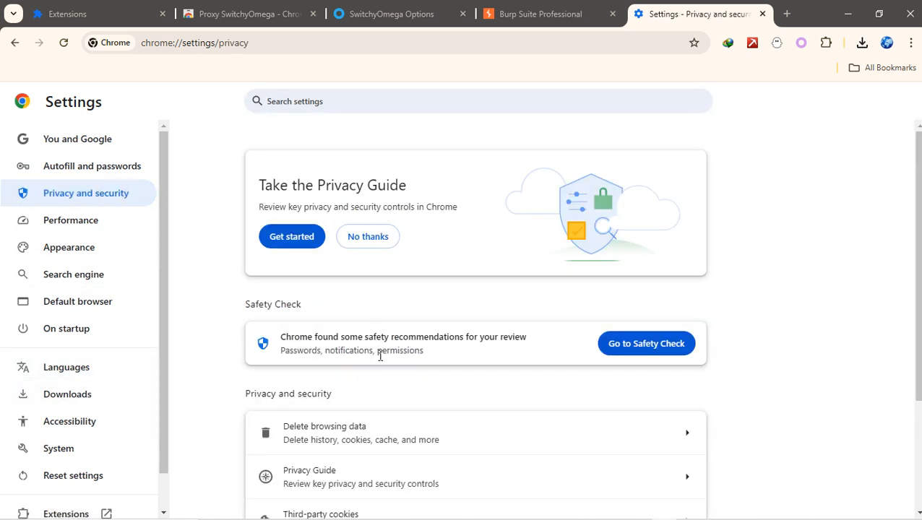
Open certificate management from Chrome's Security settings and show the Trusted Root Certification Authorities list.
scroll(380, 355, down, 2)
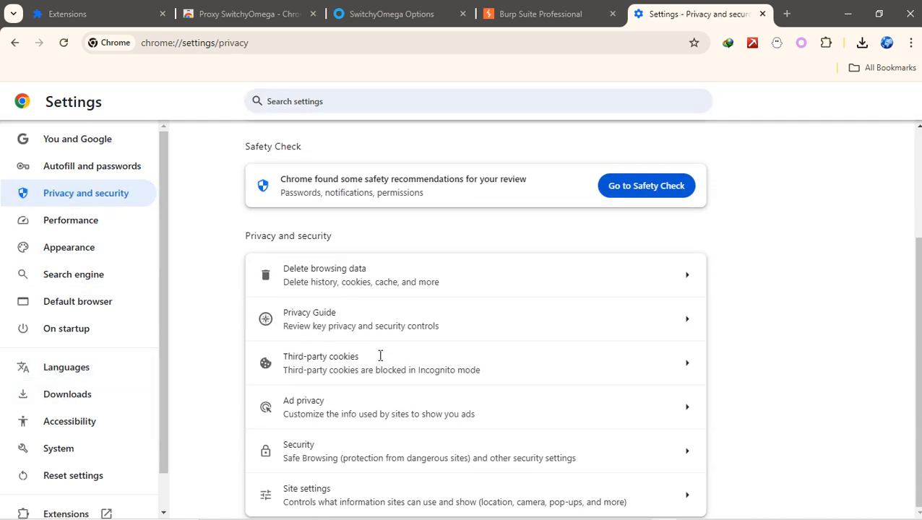
click(326, 444)
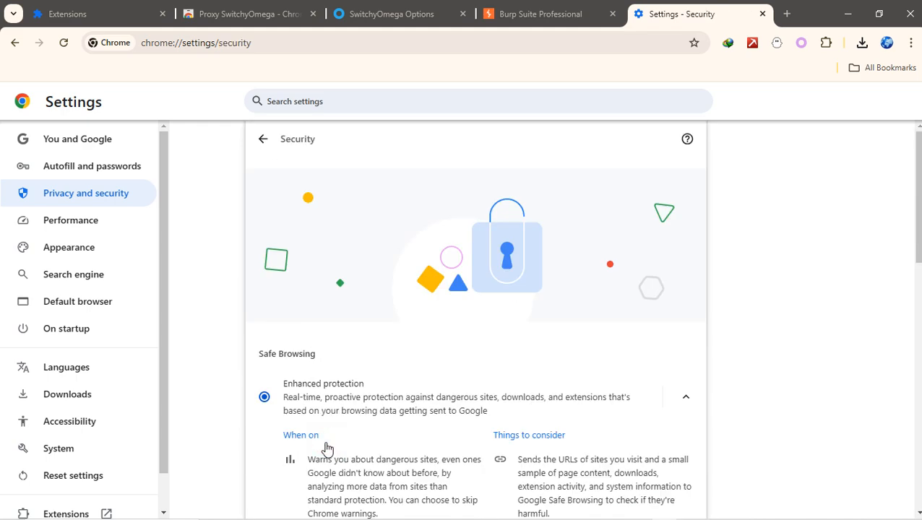
scroll(326, 448, down, 6)
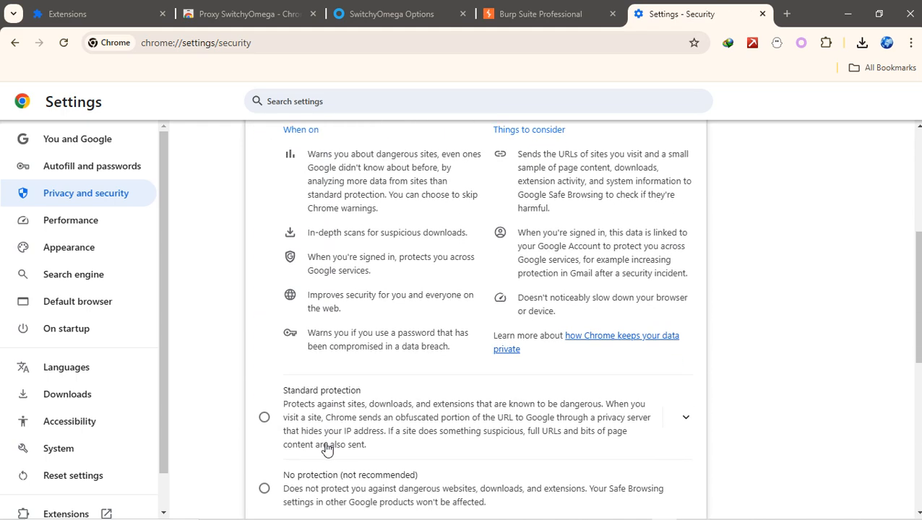
scroll(326, 448, down, 4)
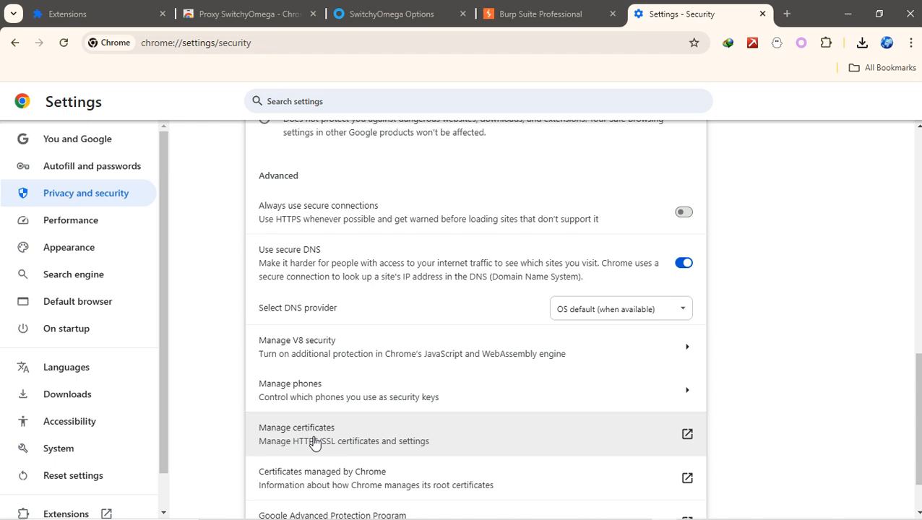
click(314, 444)
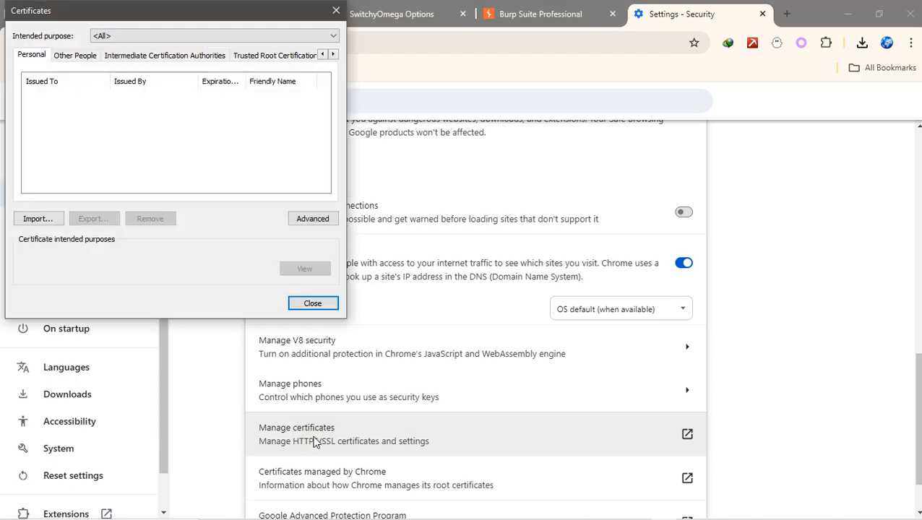
click(257, 59)
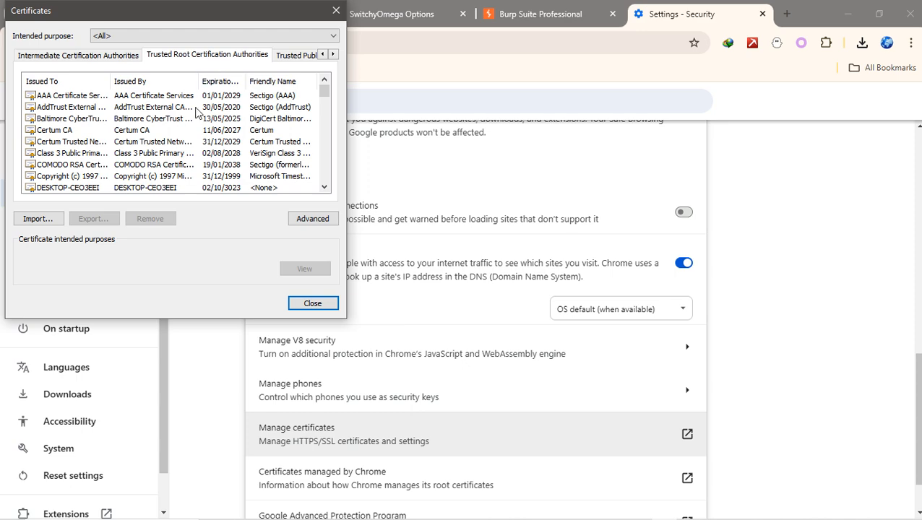
scroll(196, 112, down, 5)
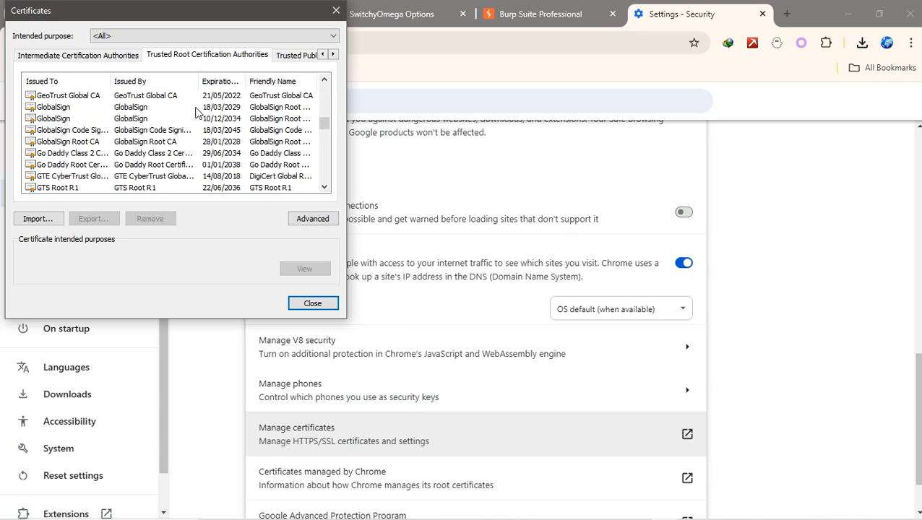
Start a certificate import and select cacert (2).der from the Downloads folder, with the file filter set to All Files.
click(37, 219)
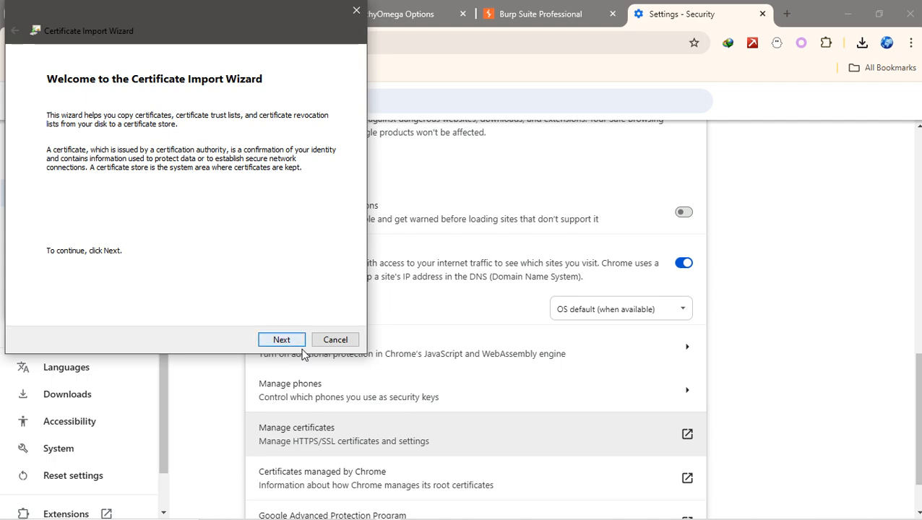
click(295, 343)
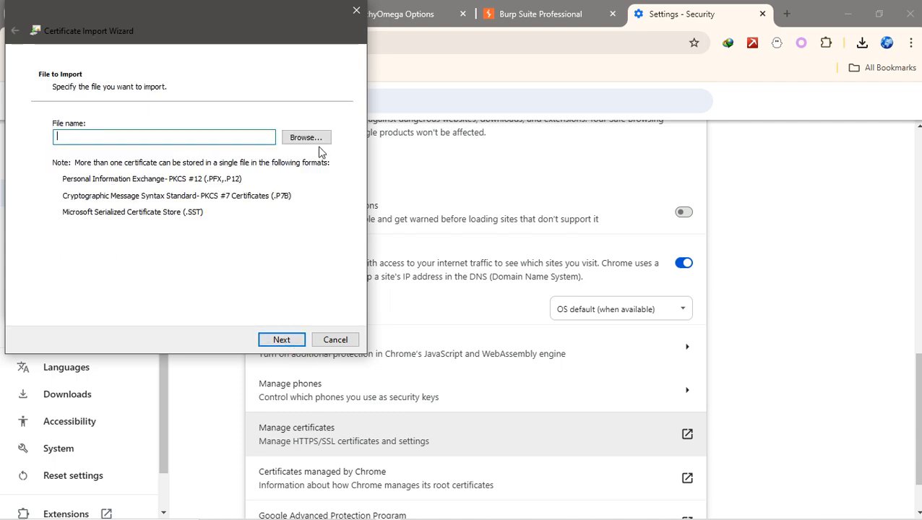
click(319, 138)
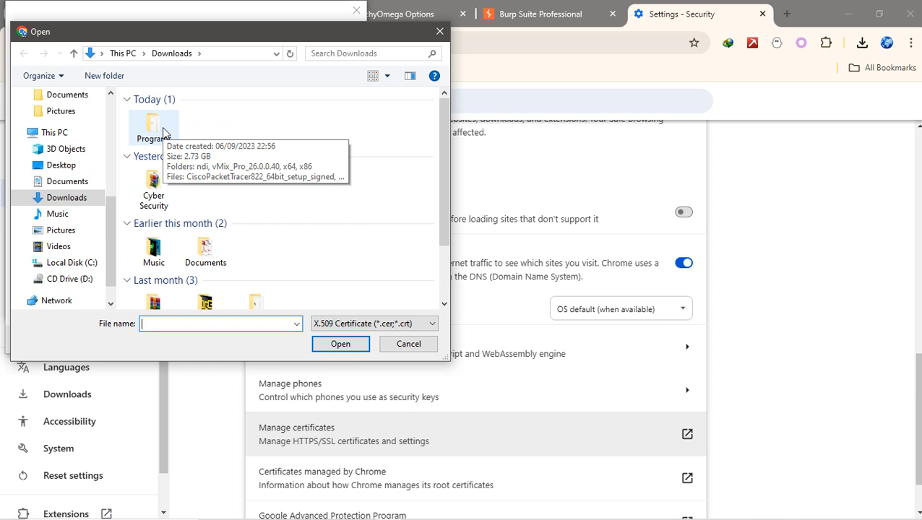
click(334, 325)
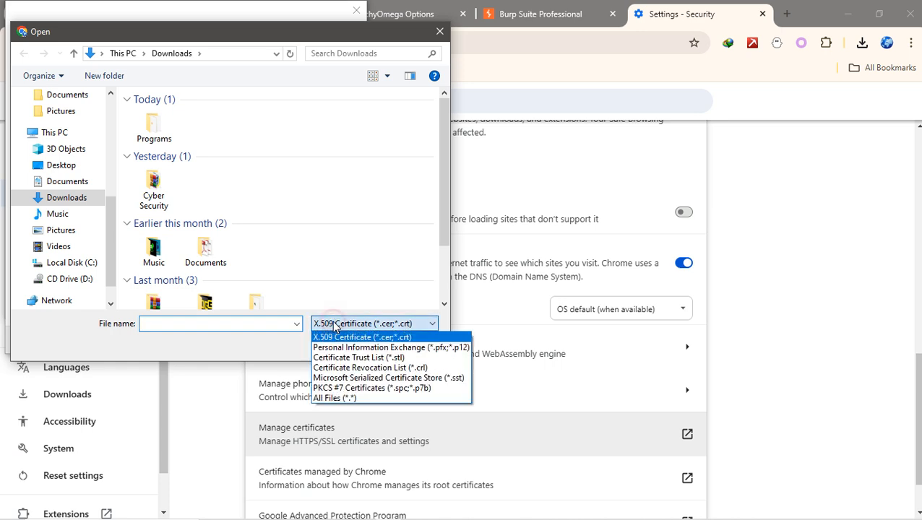
click(336, 395)
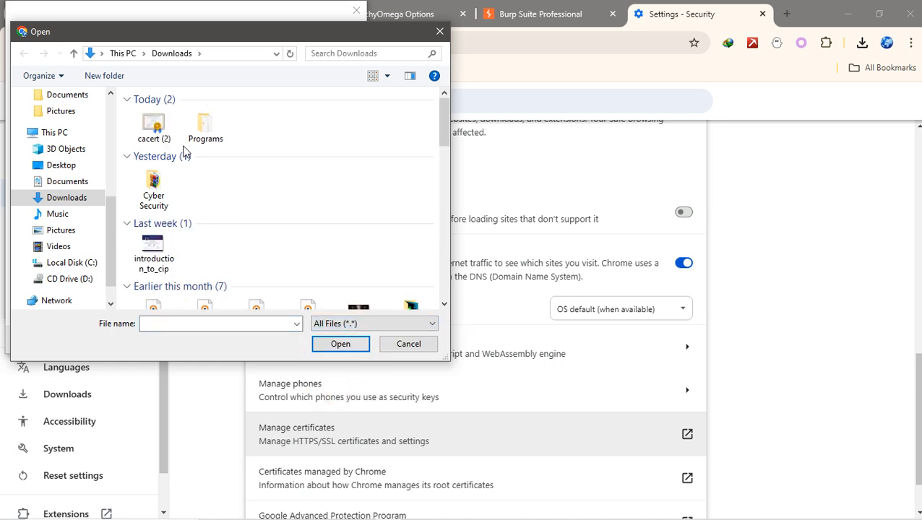
click(162, 132)
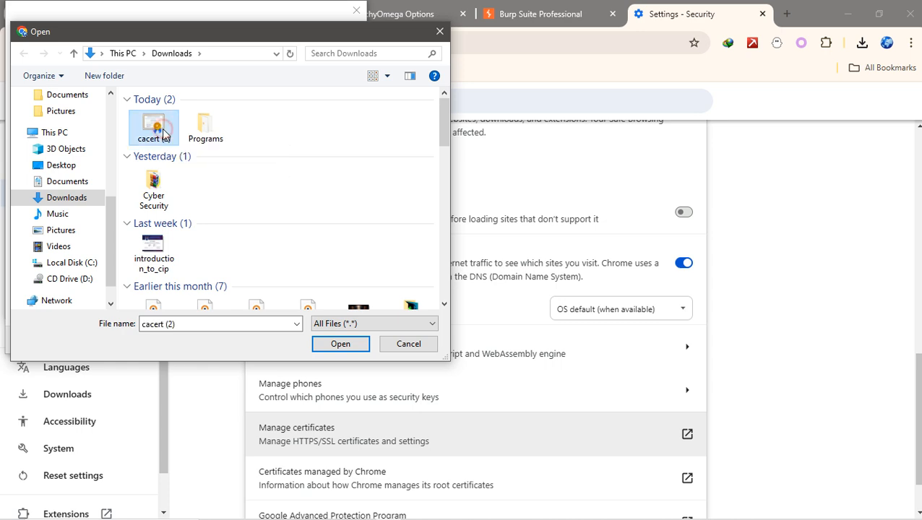
click(349, 349)
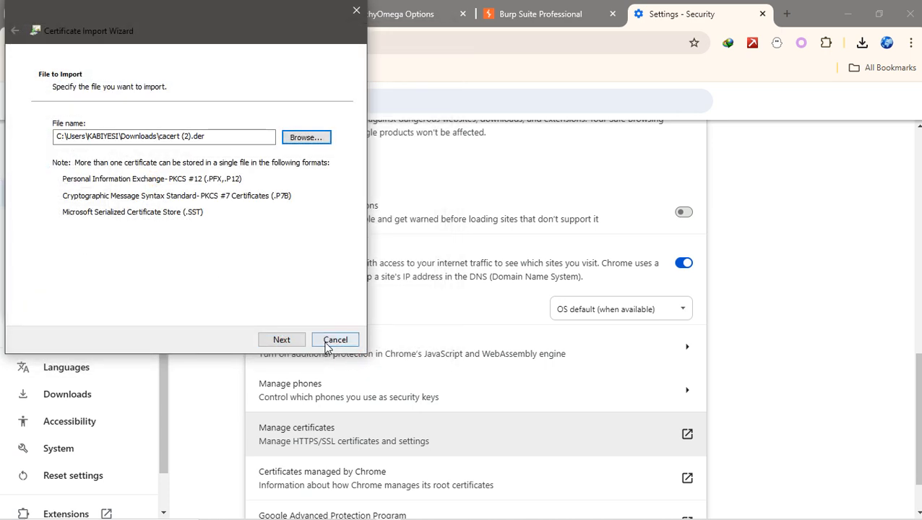
Import the certificate into the Trusted Root Certification Authorities store, approve installing the PortSwigger CA, and close the certificate manager.
click(293, 343)
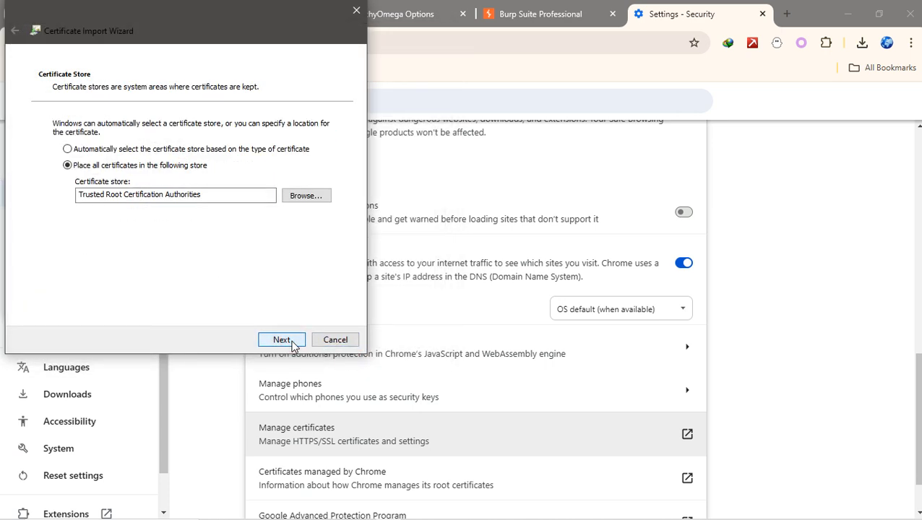
click(293, 343)
click(281, 340)
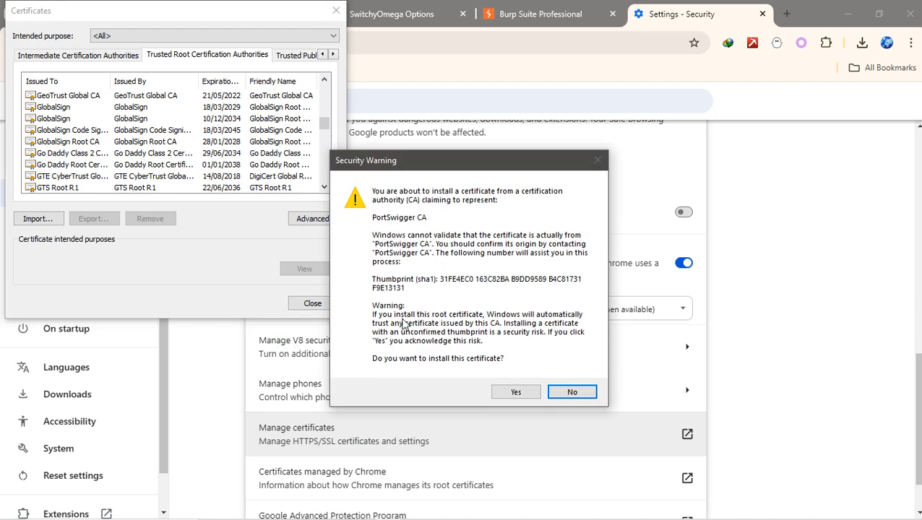
click(532, 392)
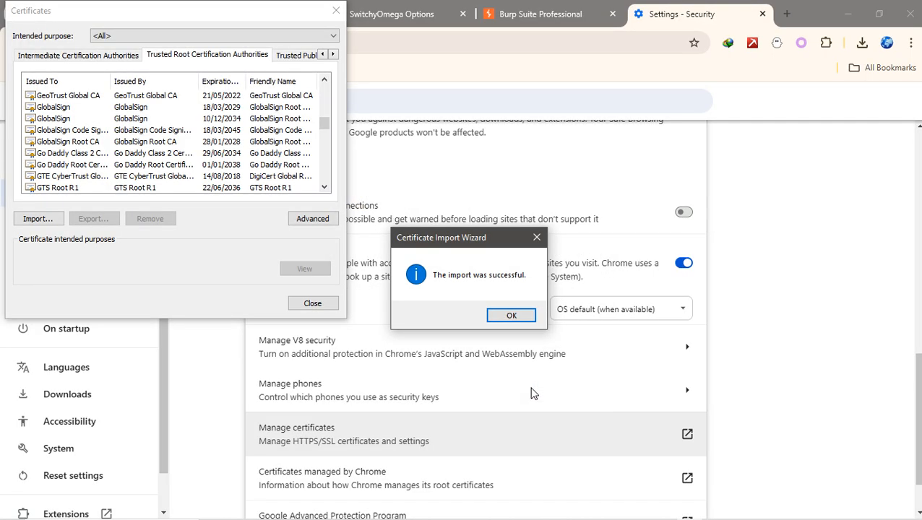
click(509, 314)
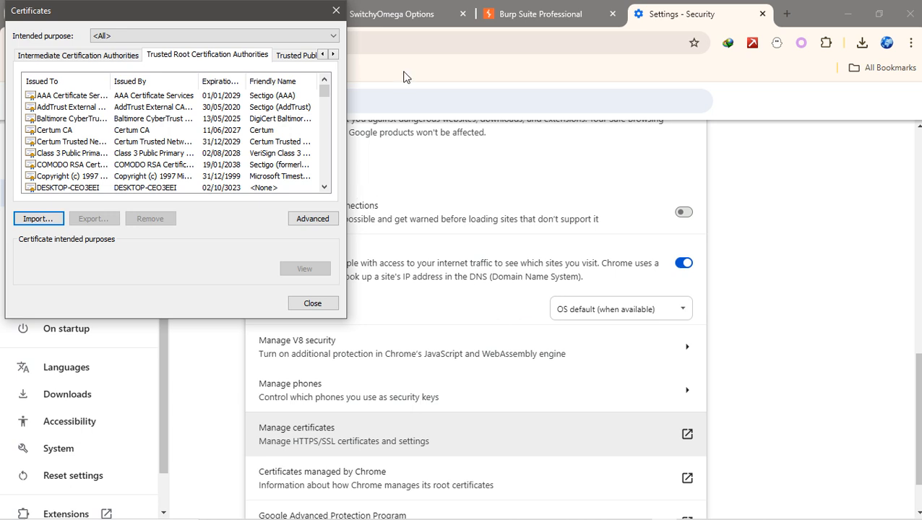
click(337, 10)
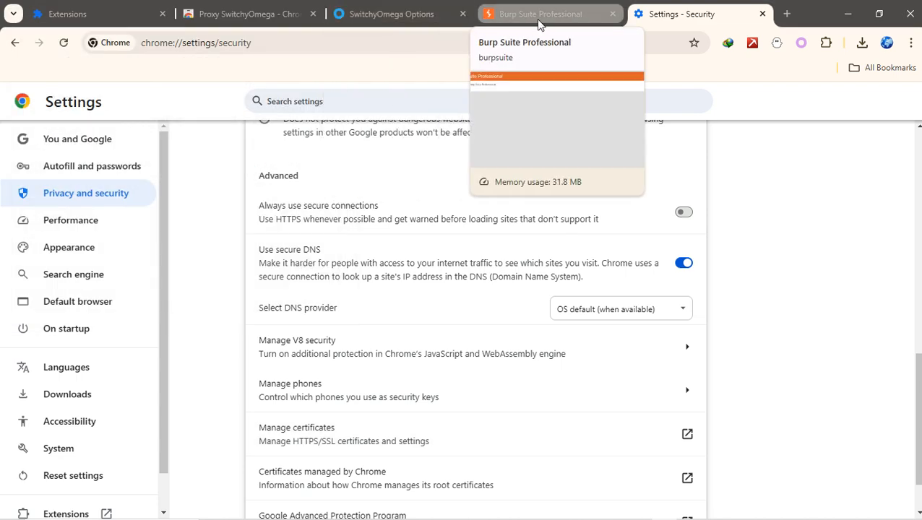
Load tryhackme.com in place of the burpsuite page and proceed past the privacy warning to the site.
click(536, 17)
click(267, 42)
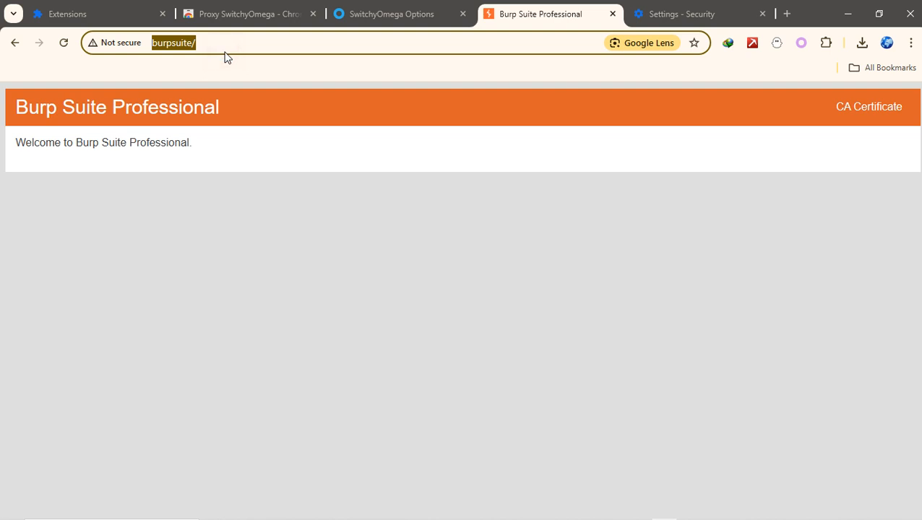
text(tryhackme.com)
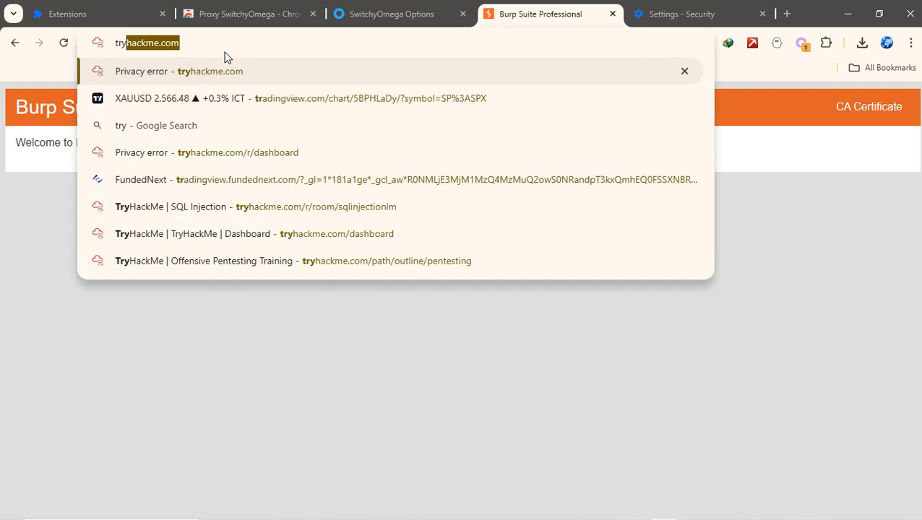
click(803, 43)
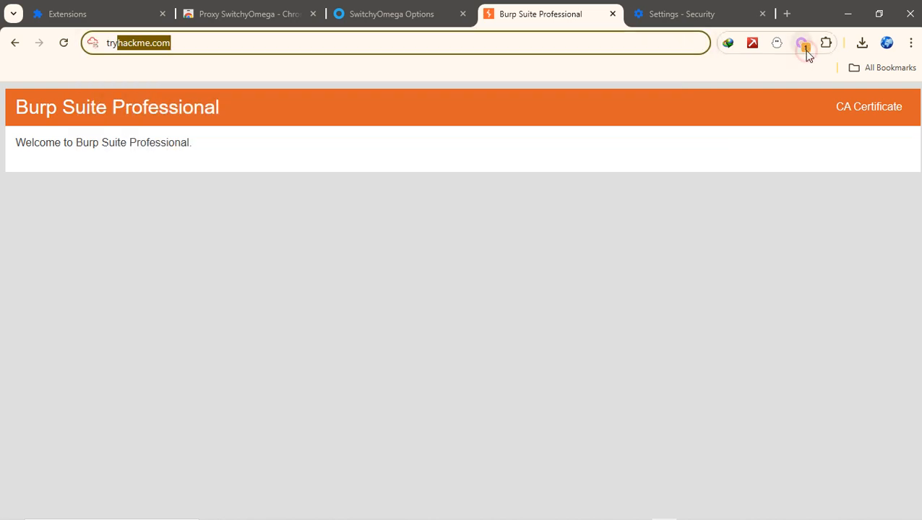
click(233, 41)
key(Return)
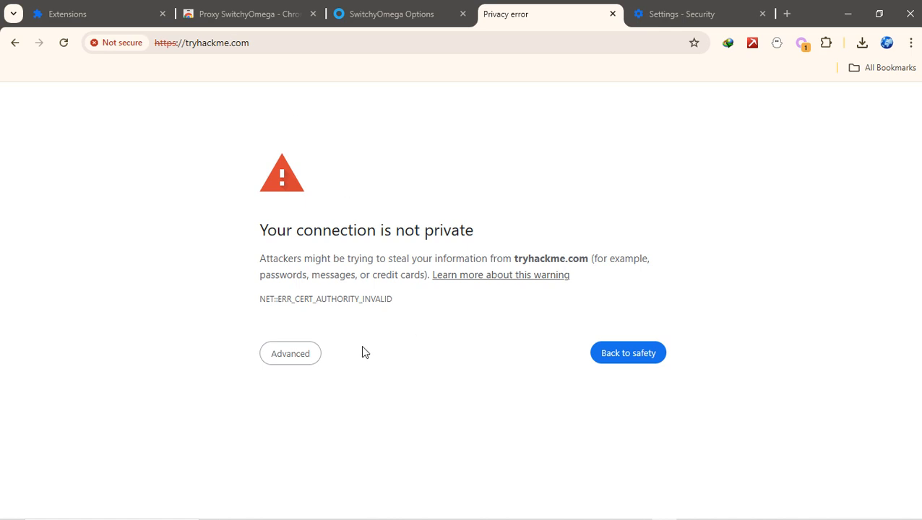
click(306, 362)
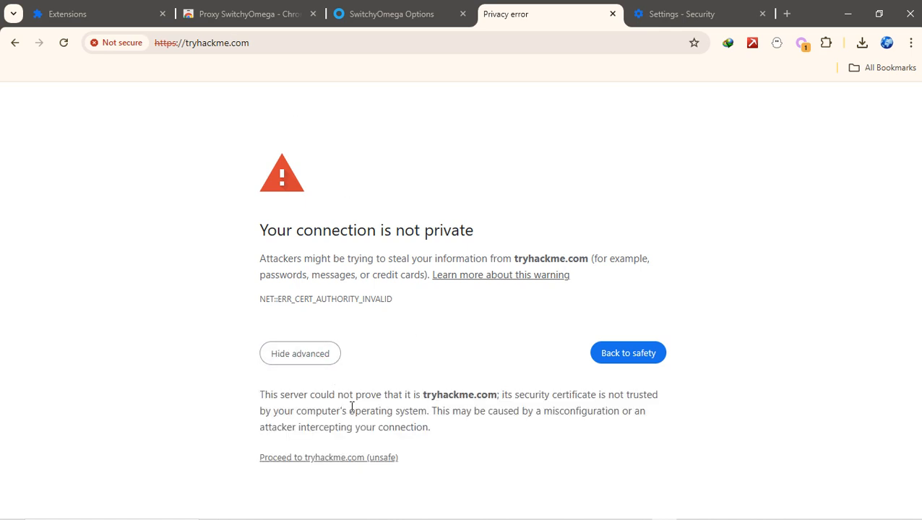
click(355, 459)
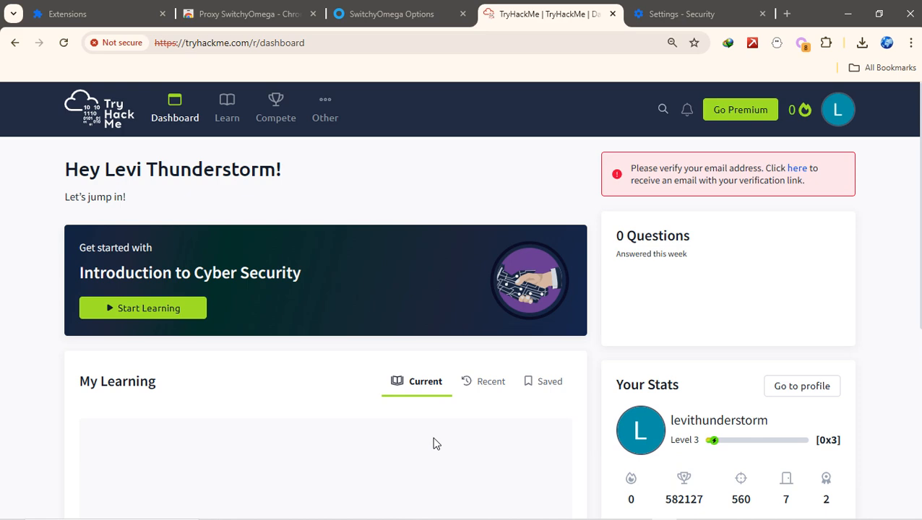
Switch to Burp Suite, look over the captured tryhackme.com requests, and clear the entire HTTP history.
mouse_move(462, 519)
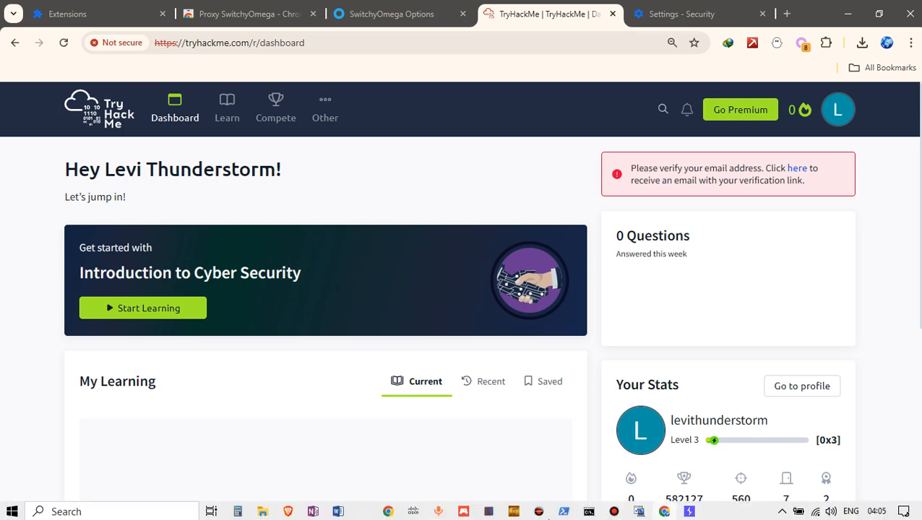
click(689, 510)
click(307, 188)
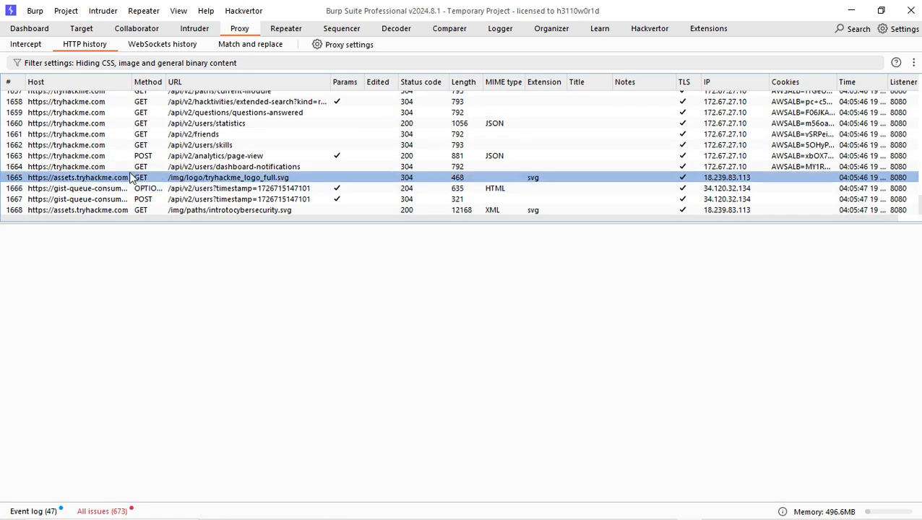
click(102, 146)
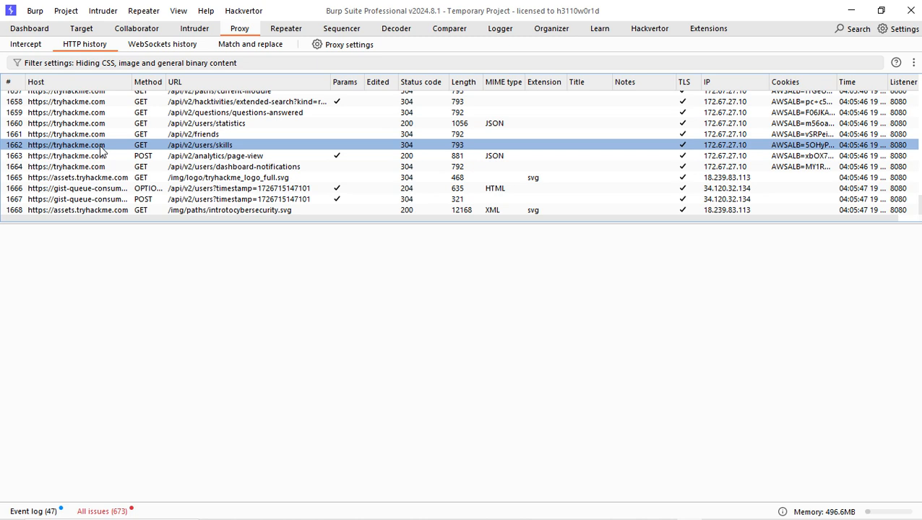
right_click(102, 146)
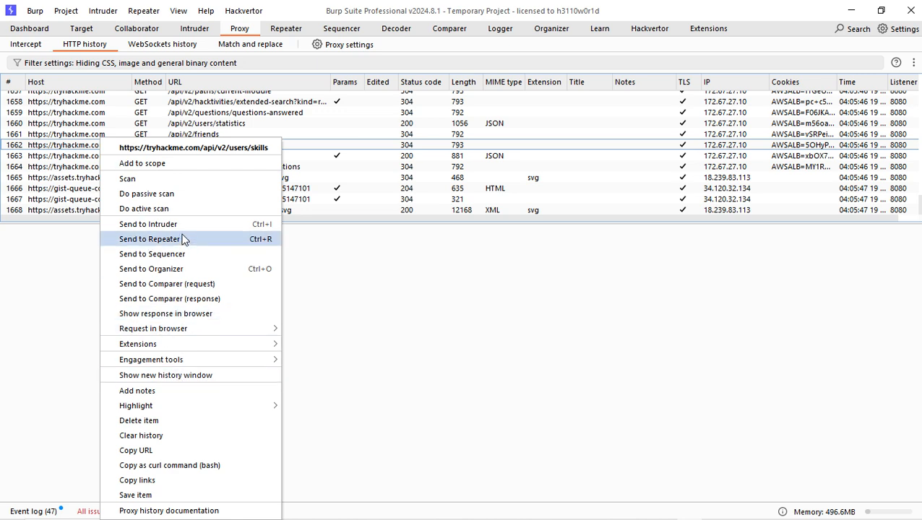
click(174, 434)
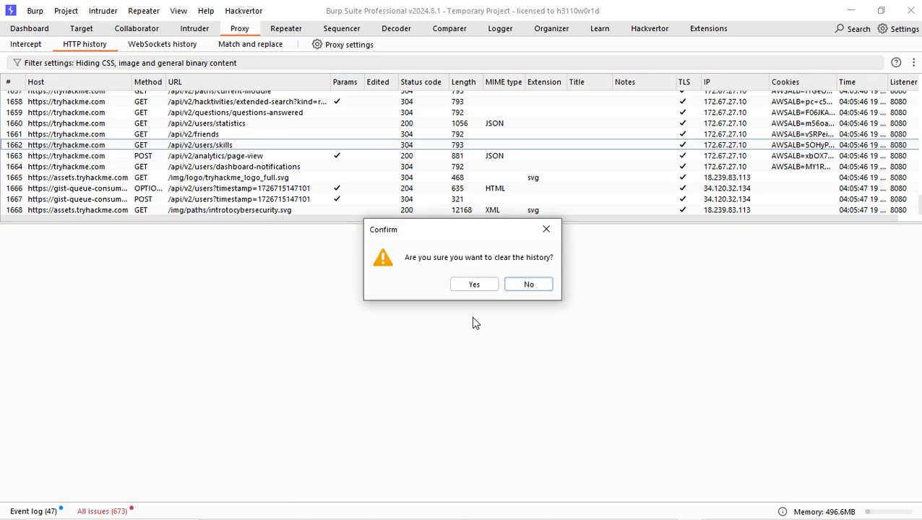
click(472, 286)
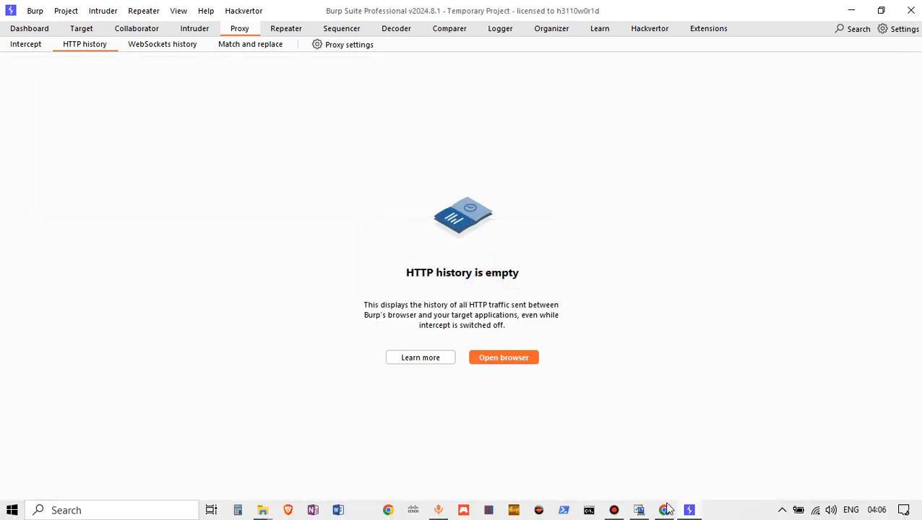
mouse_move(664, 512)
click(664, 511)
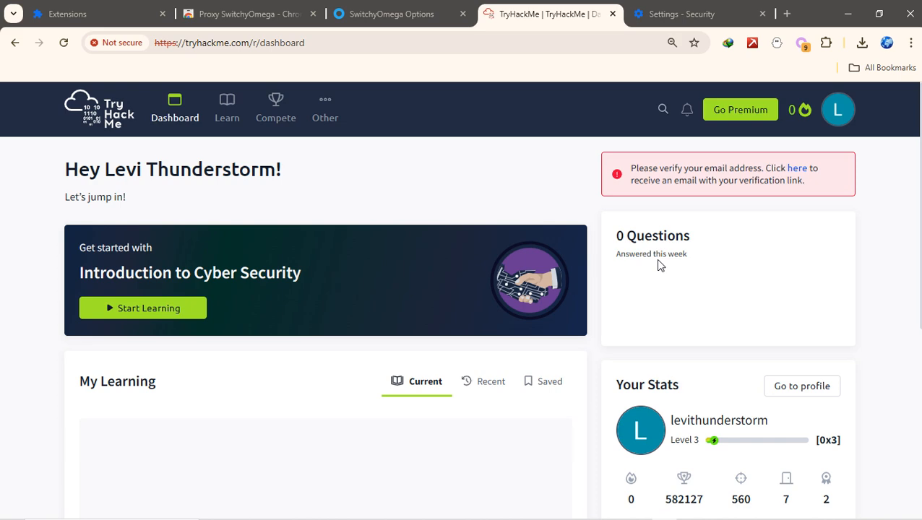
click(330, 36)
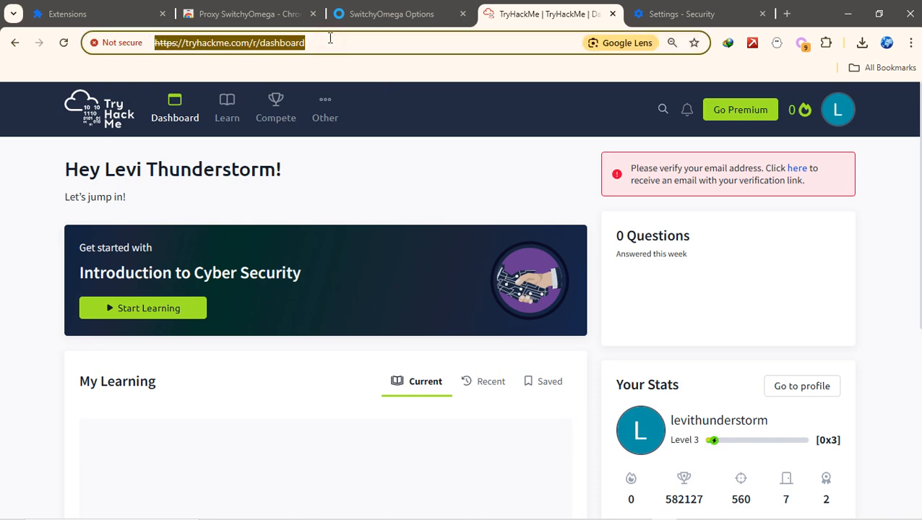
text(hac)
key(Escape)
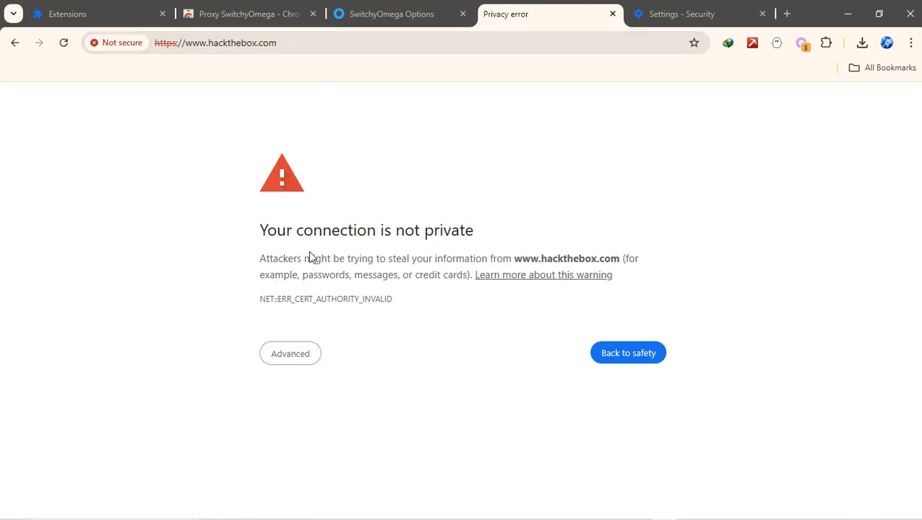
click(306, 364)
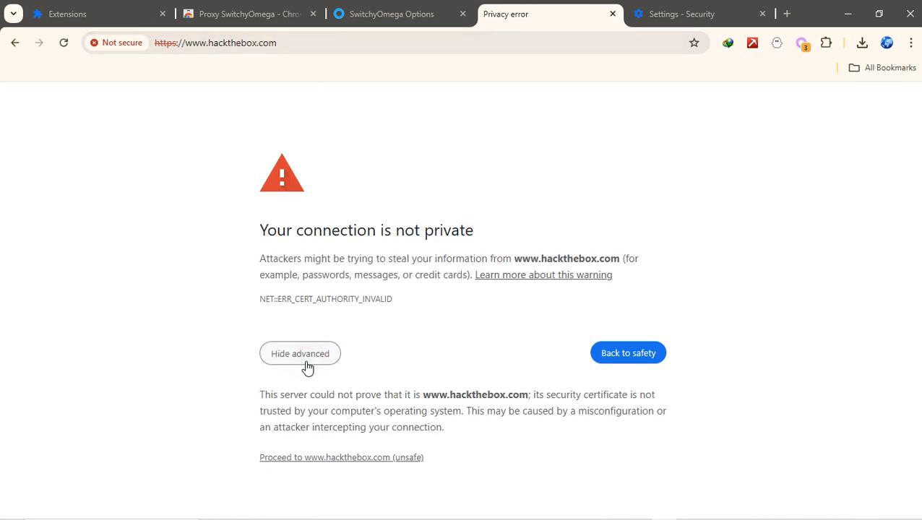
click(300, 460)
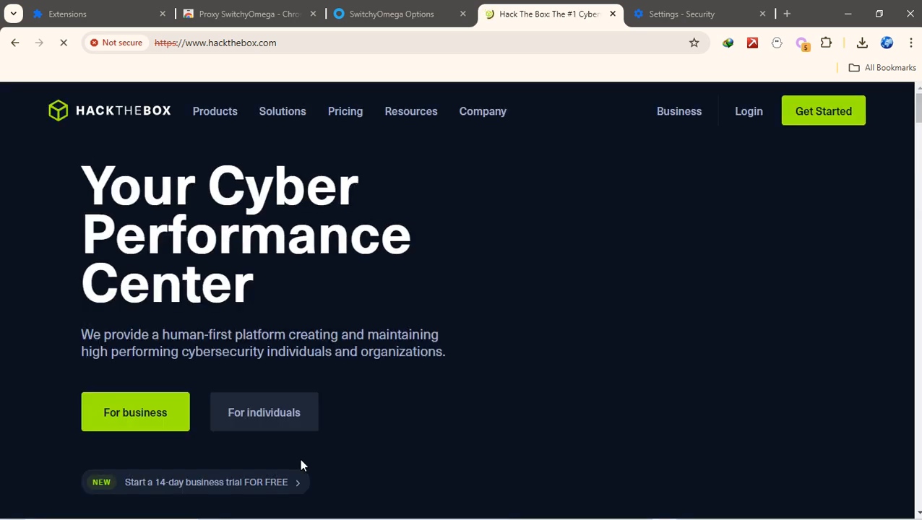
Load portswigger.net/web-security/learning-paths in place of the Hack The Box page and look over the learning paths.
click(286, 45)
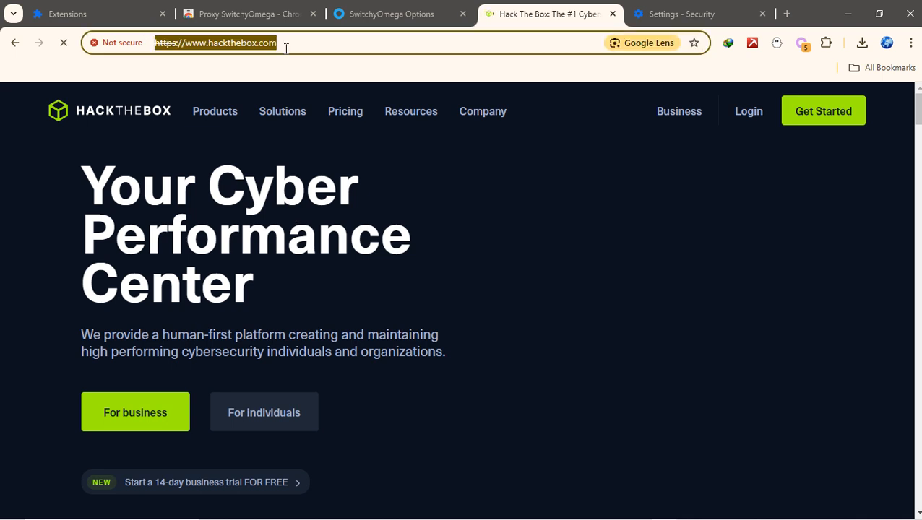
text(port)
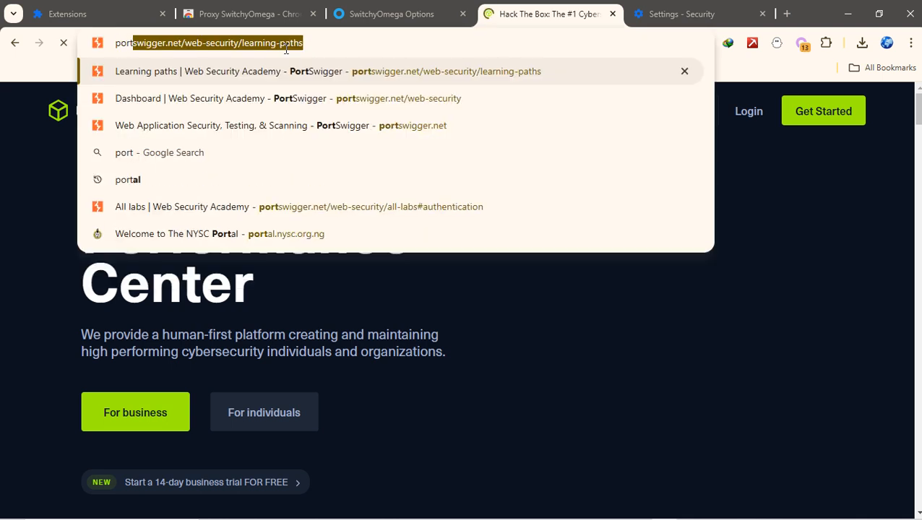
key(Return)
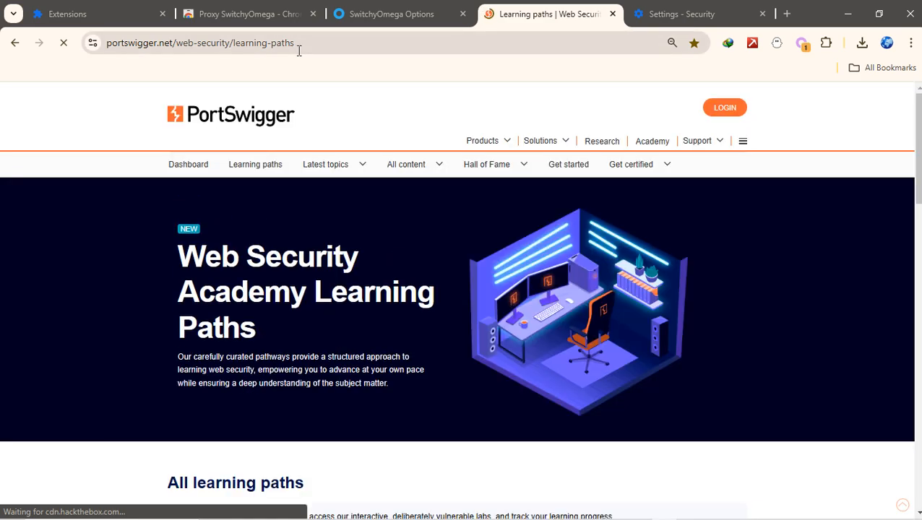
mouse_move(426, 189)
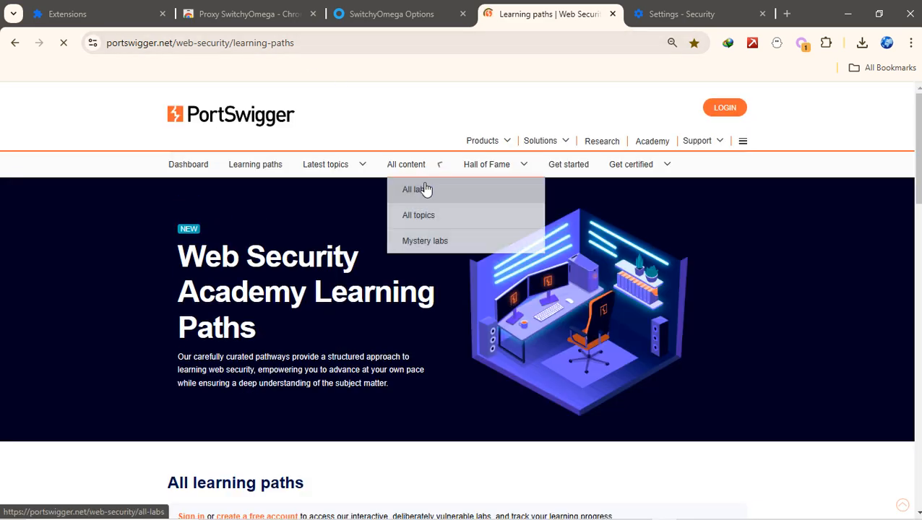
scroll(424, 190, down, 5)
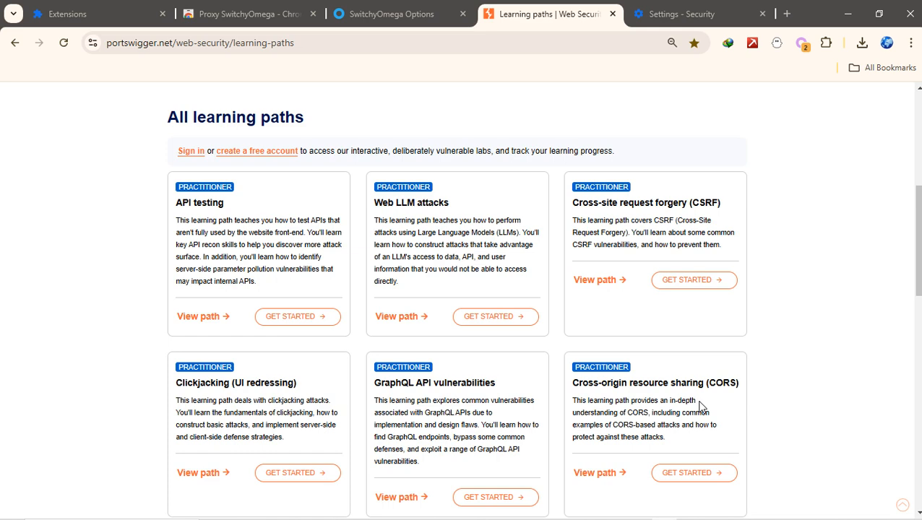
Switch to Burp Suite, check the captured requests in the HTTP history, and turn interception on and back off.
click(686, 509)
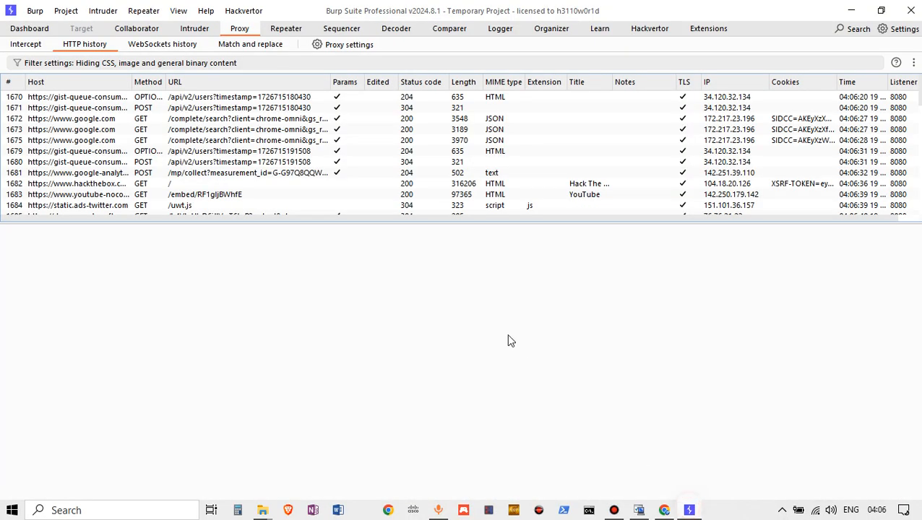
click(25, 44)
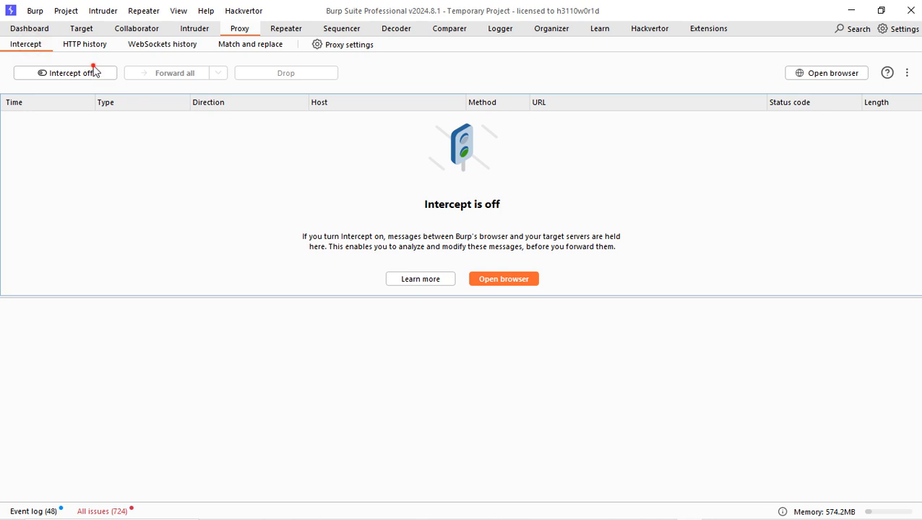
click(93, 72)
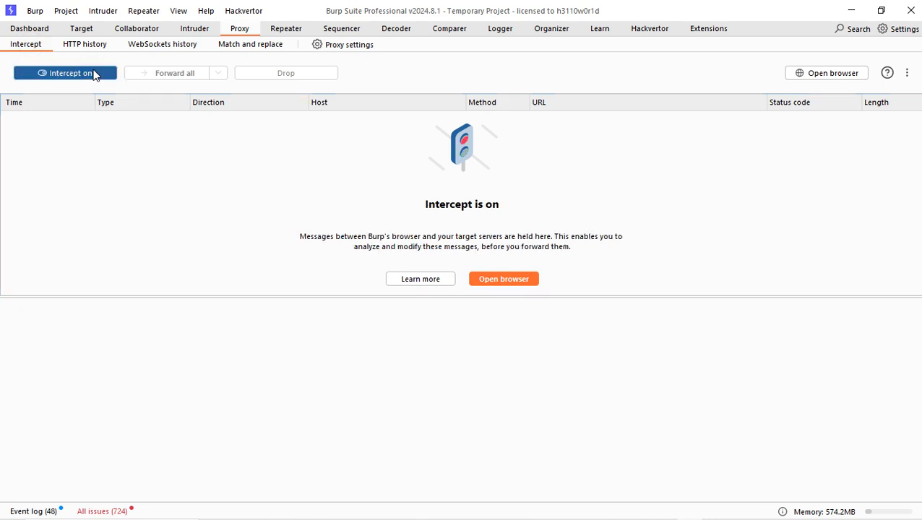
click(93, 73)
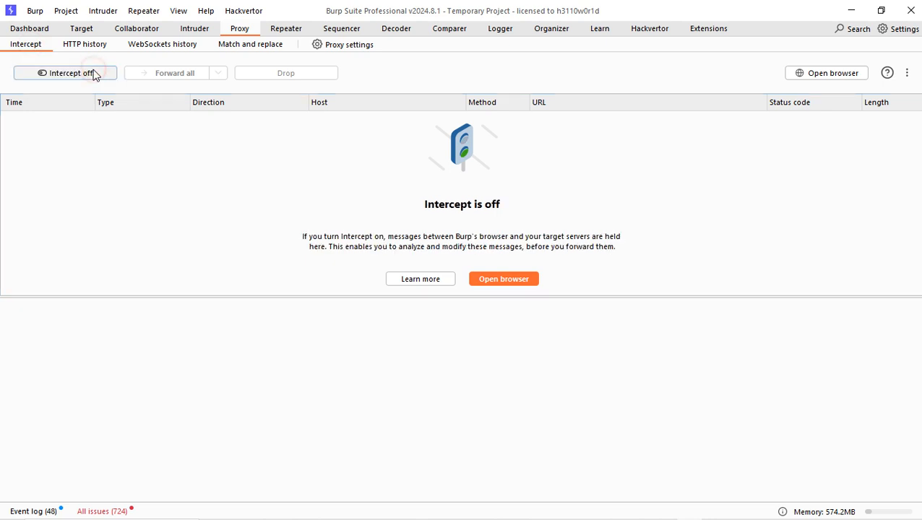
Return to Chrome, load google.com in place of the Security settings page, and read the advanced details of the privacy warning.
click(860, 8)
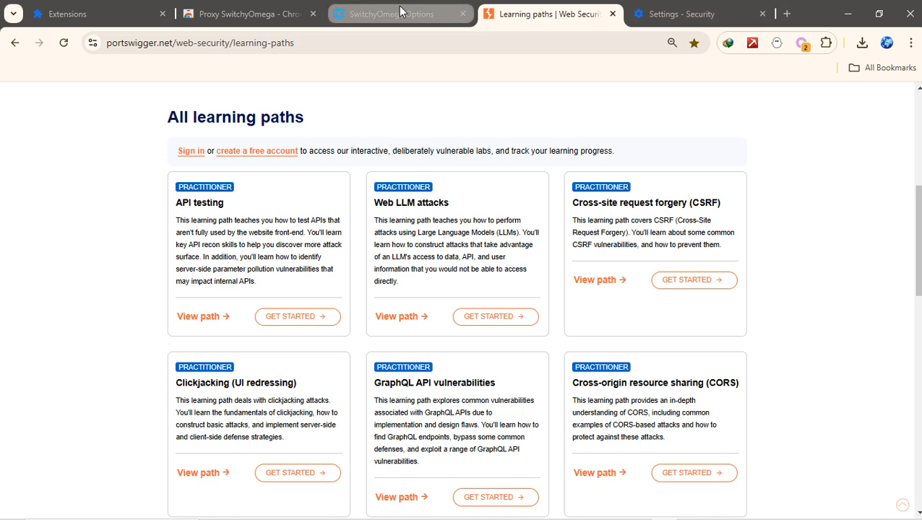
click(664, 20)
click(526, 48)
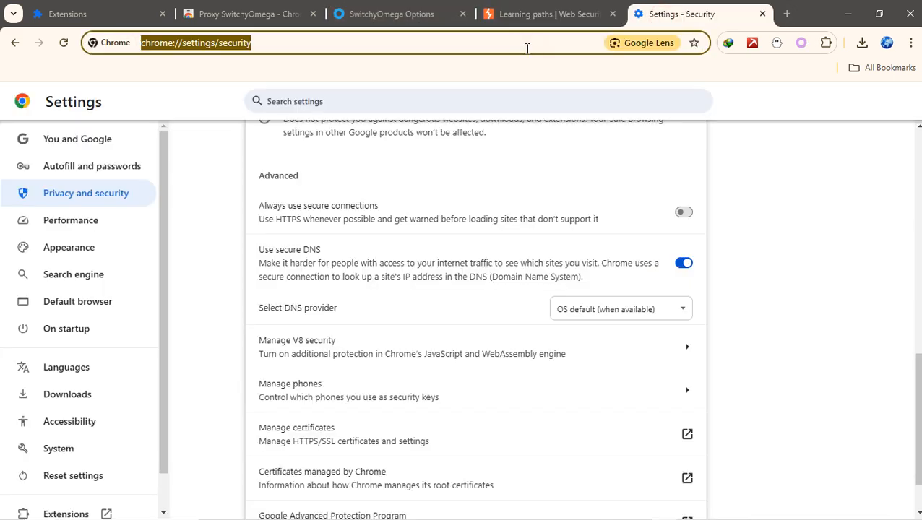
text(google.com)
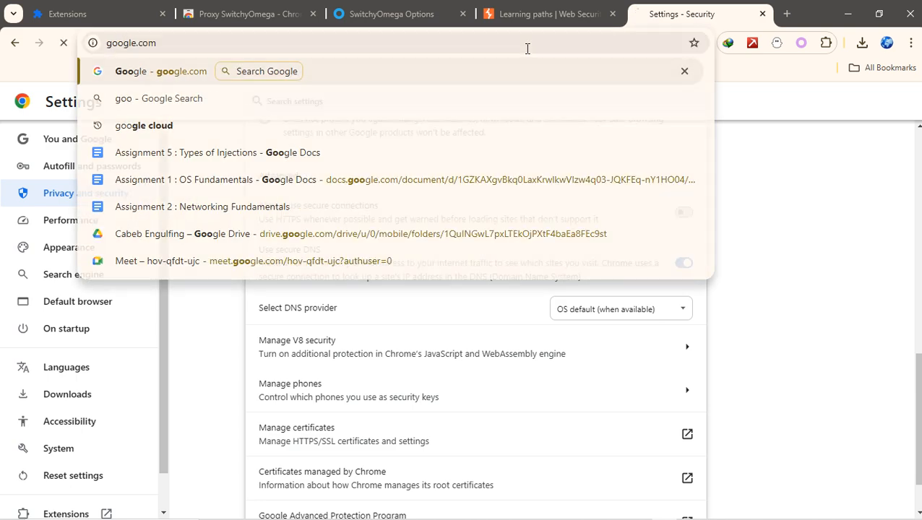
key(Return)
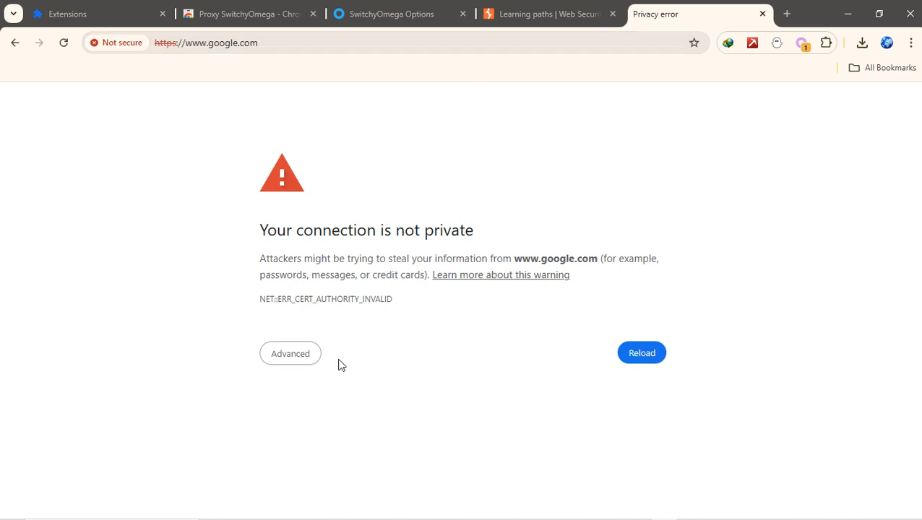
click(314, 356)
scroll(316, 394, down, 1)
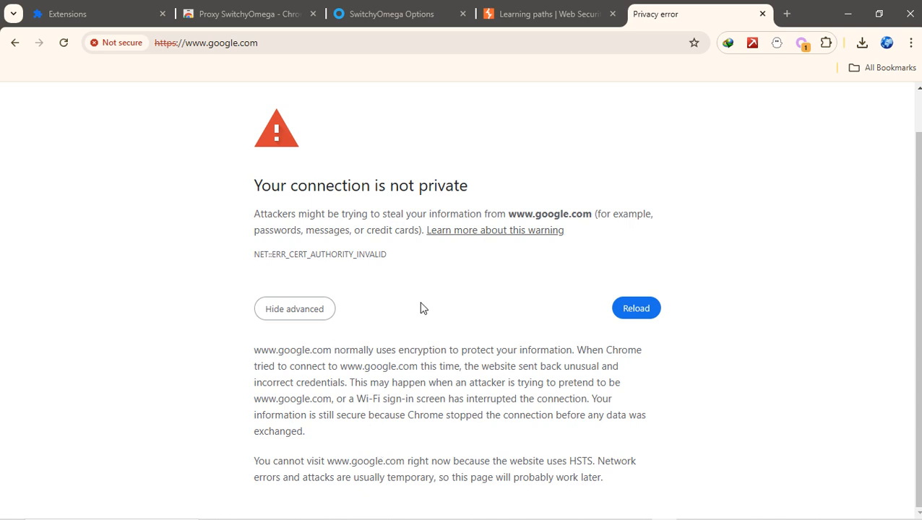
Load tryhackme.com in place of the blocked Google page.
click(409, 47)
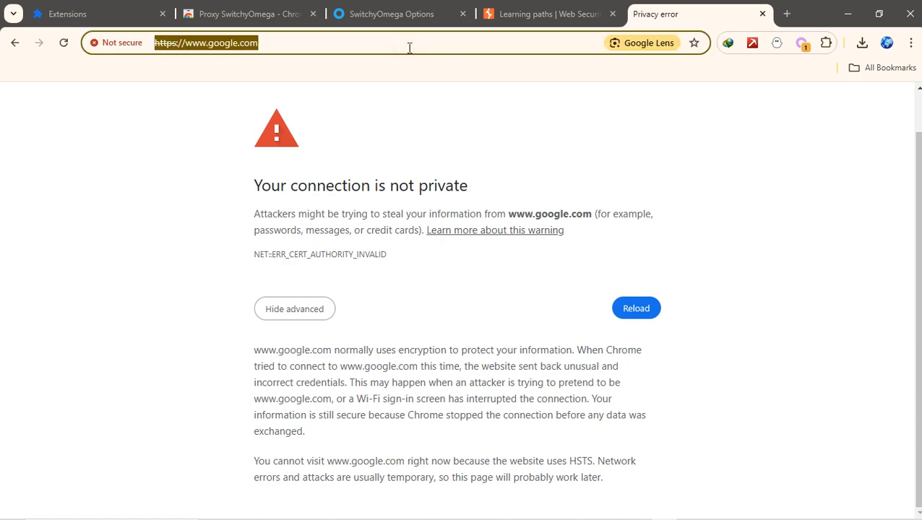
text(try)
key(Return)
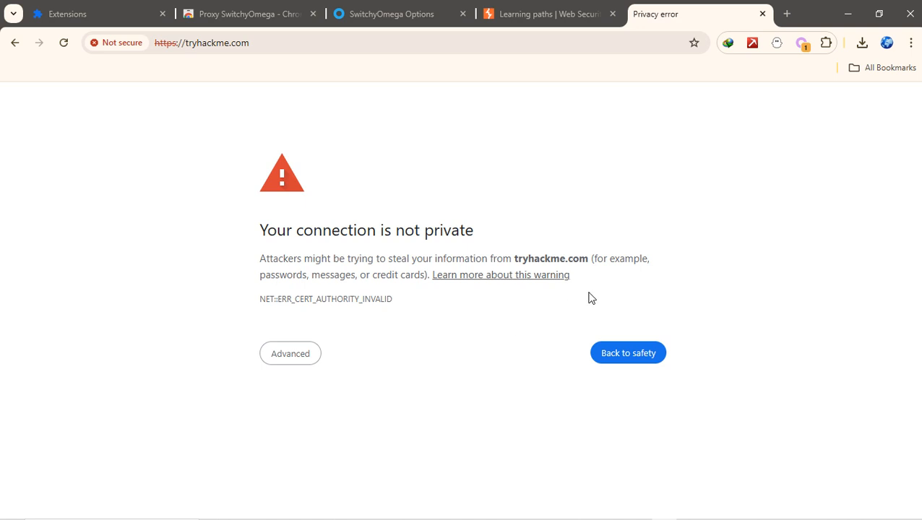
Open Chrome's Security settings under Privacy and security and bring up the certificate manager.
click(910, 42)
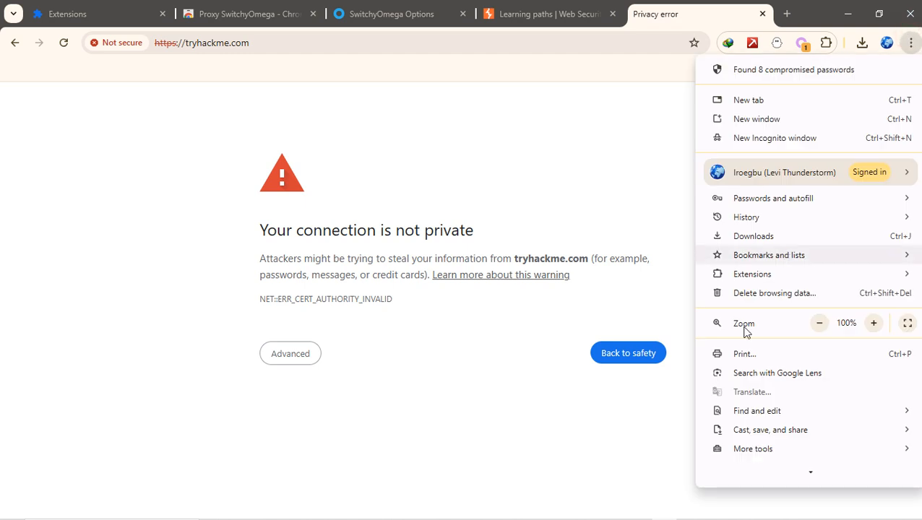
scroll(719, 437, down, 1)
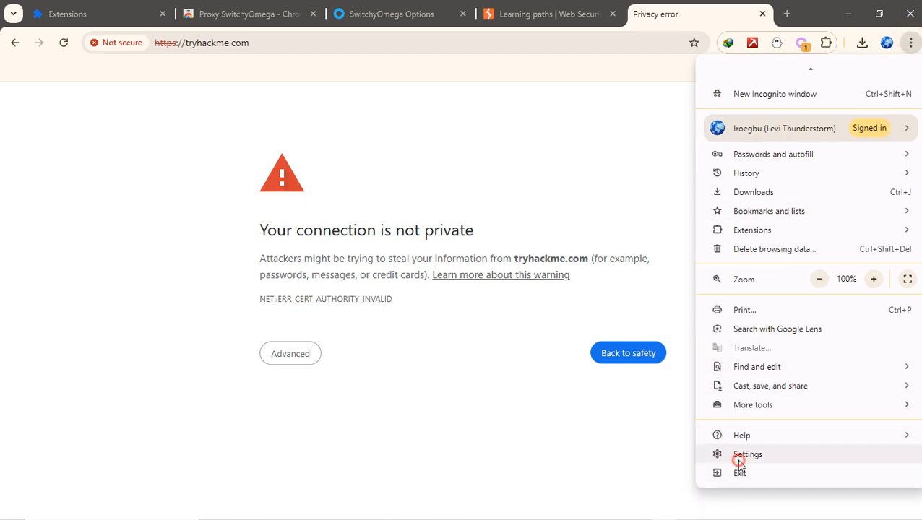
click(738, 454)
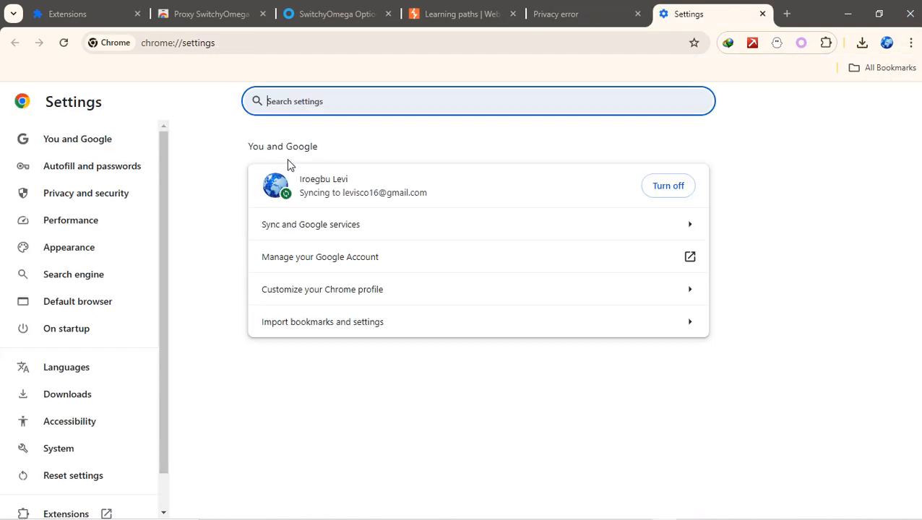
scroll(29, 429, down, 1)
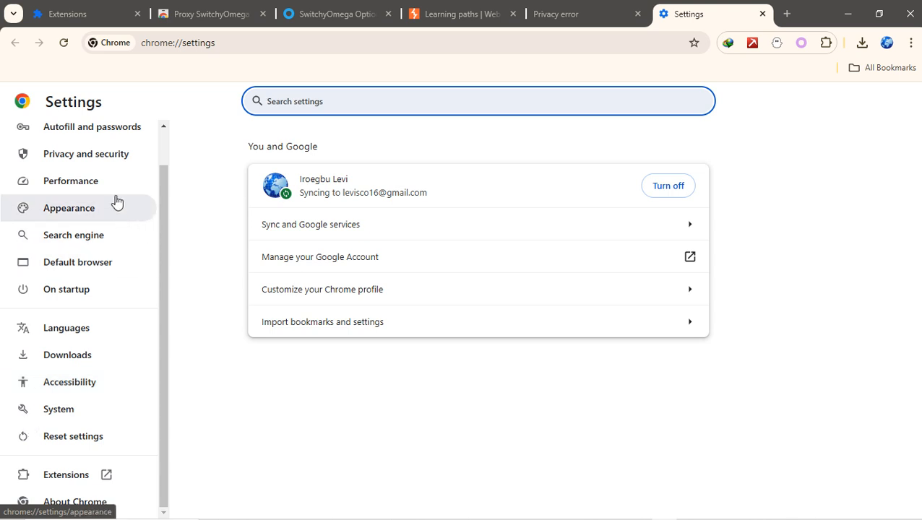
click(107, 160)
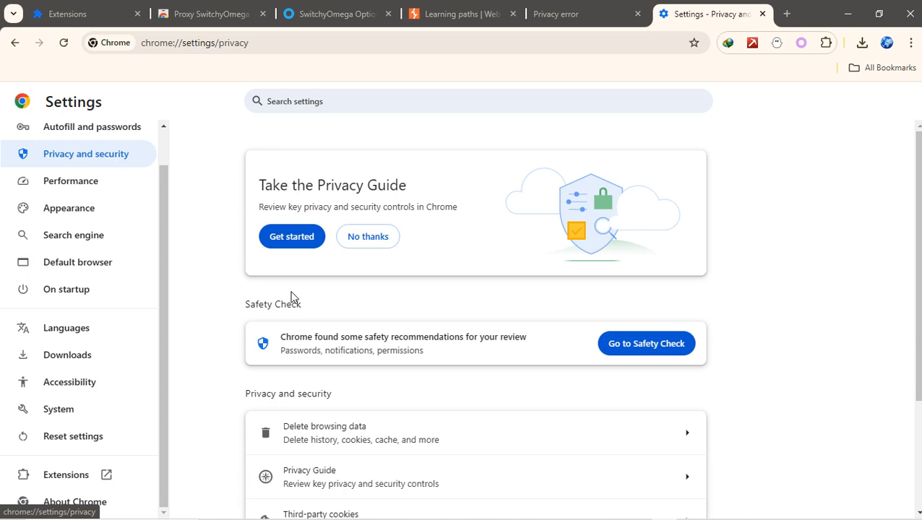
scroll(323, 386, down, 2)
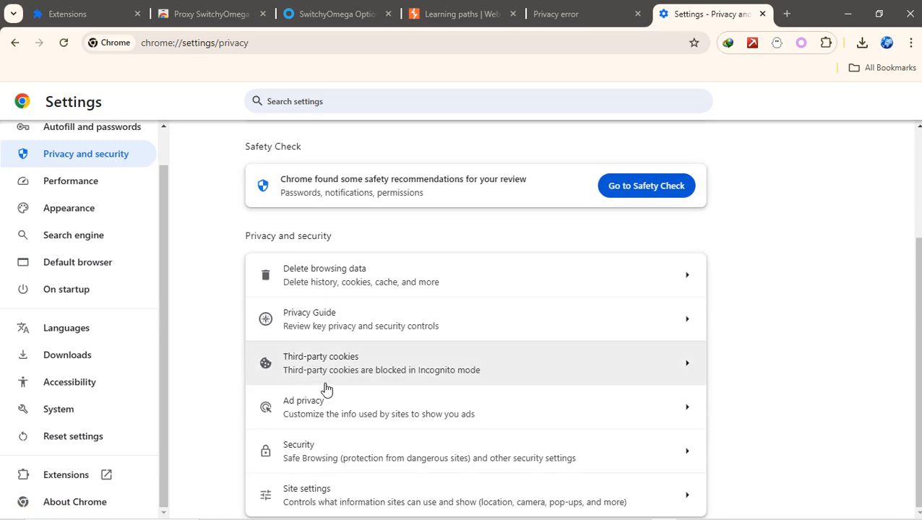
click(335, 453)
scroll(335, 454, down, 5)
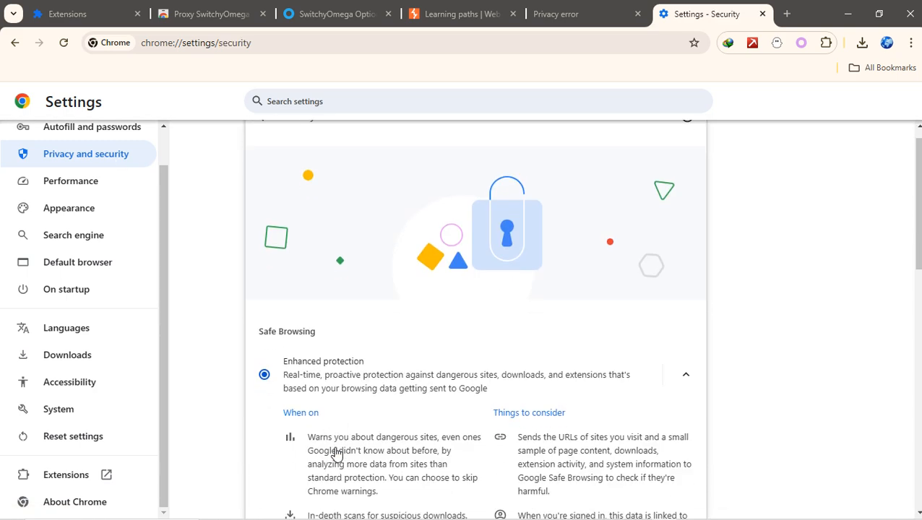
scroll(335, 454, down, 3)
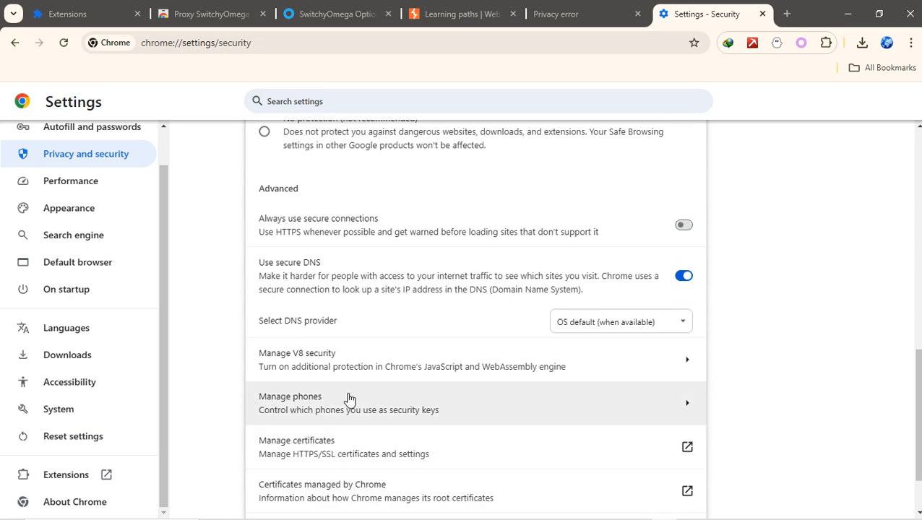
click(341, 455)
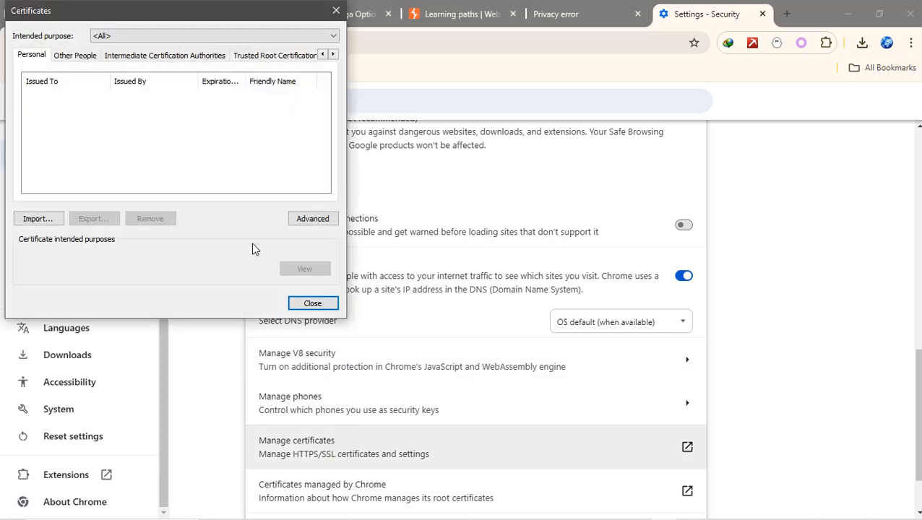
Find and select the PortSwigger CA certificate among the Trusted Root Certification Authorities.
click(236, 57)
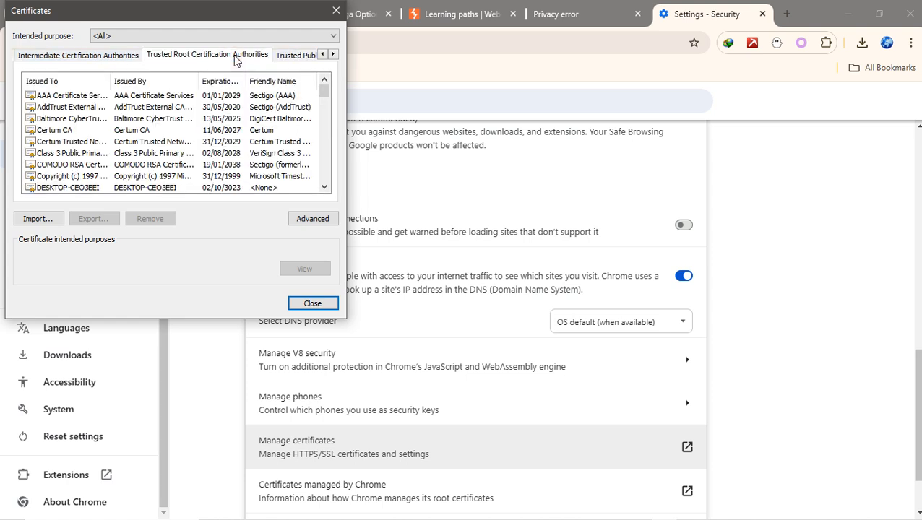
scroll(150, 142, down, 12)
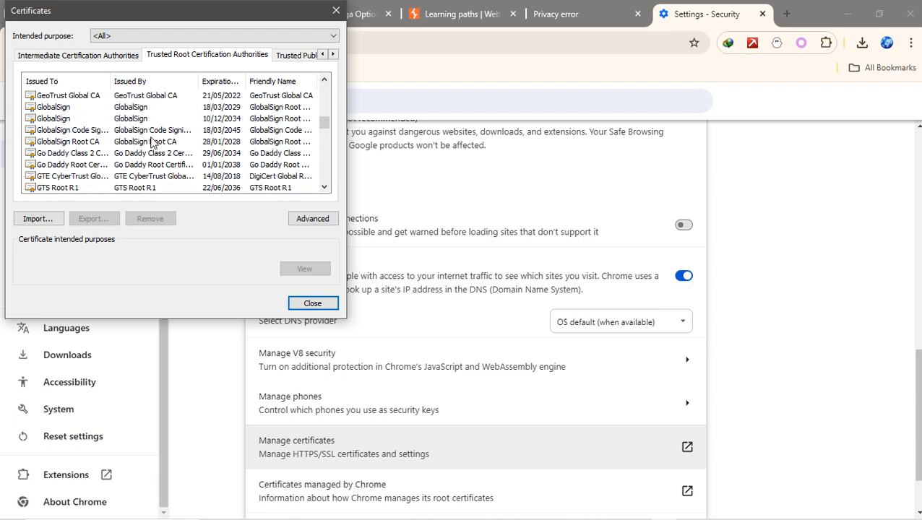
scroll(150, 141, down, 5)
scroll(152, 141, up, 2)
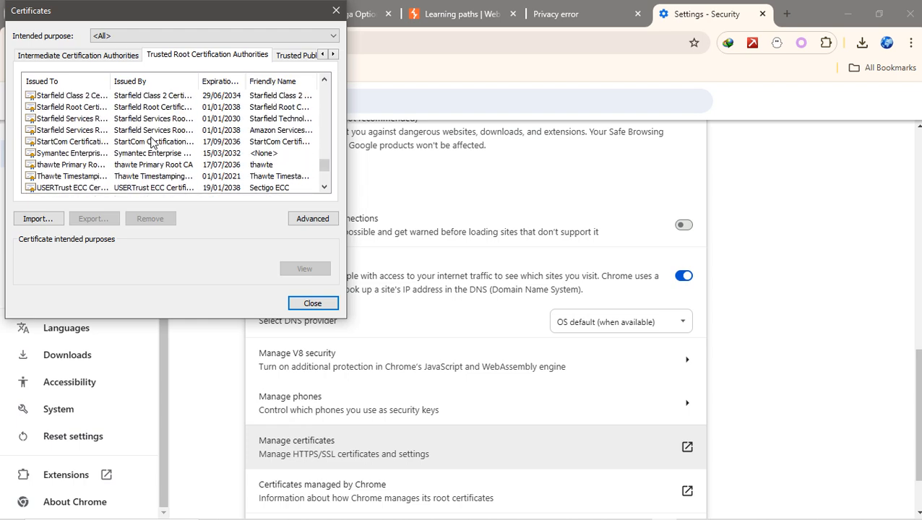
click(151, 142)
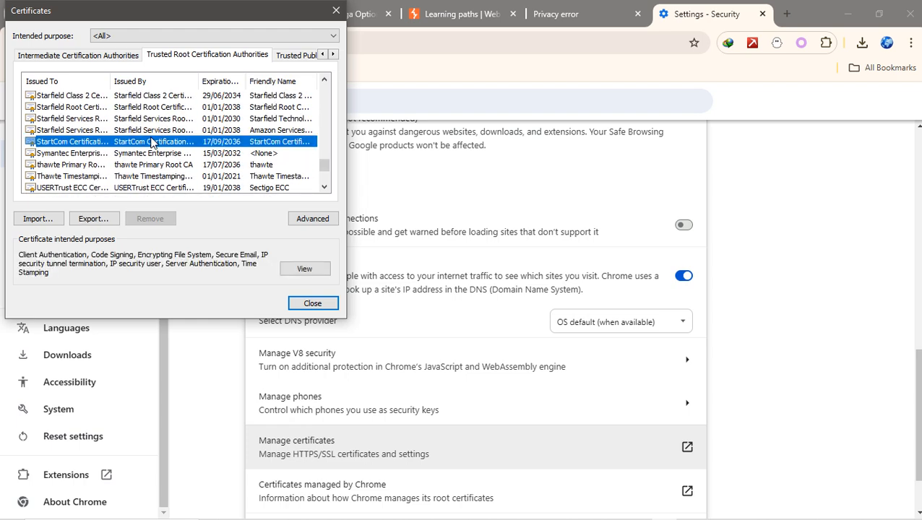
key(p)
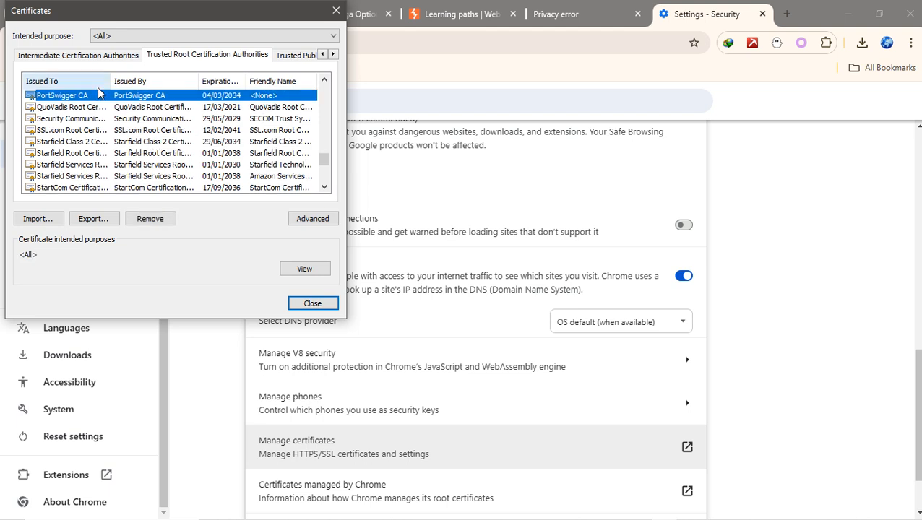
Delete the PortSwigger CA certificate from the Trusted Root Certification Authorities and close the certificate manager.
click(148, 220)
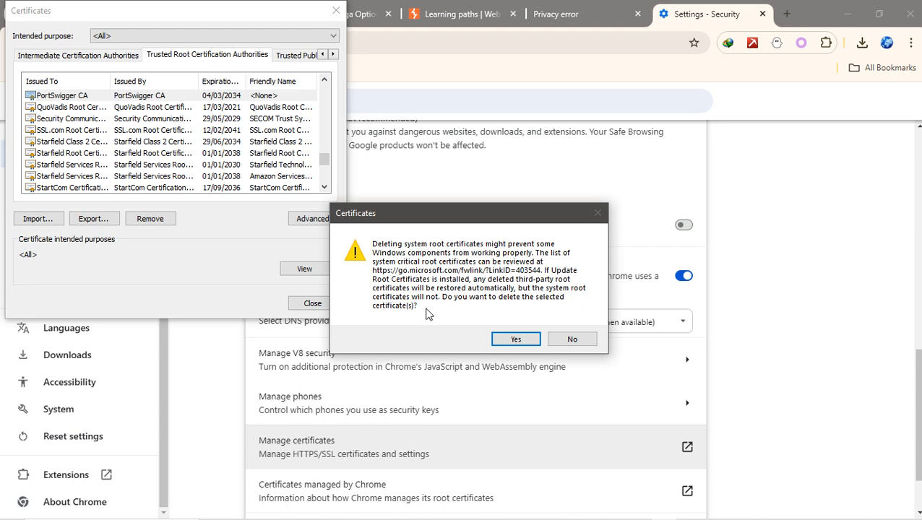
click(512, 339)
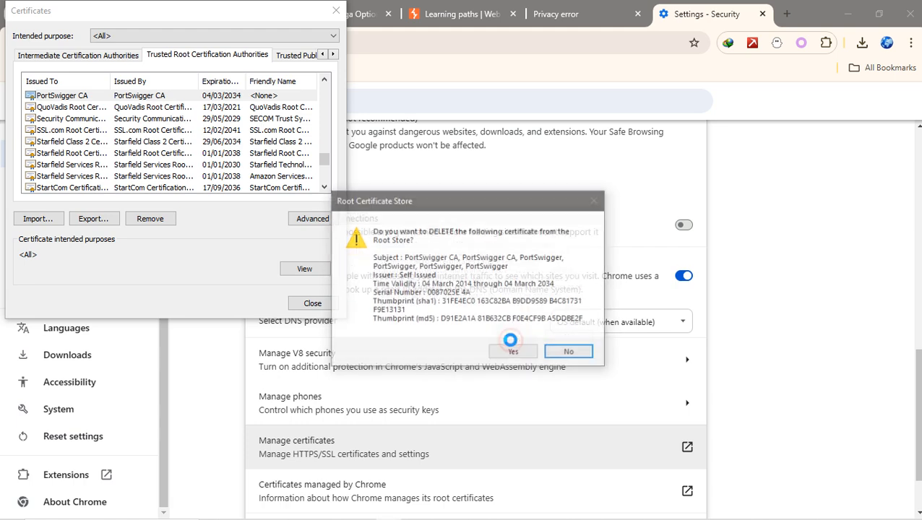
click(521, 353)
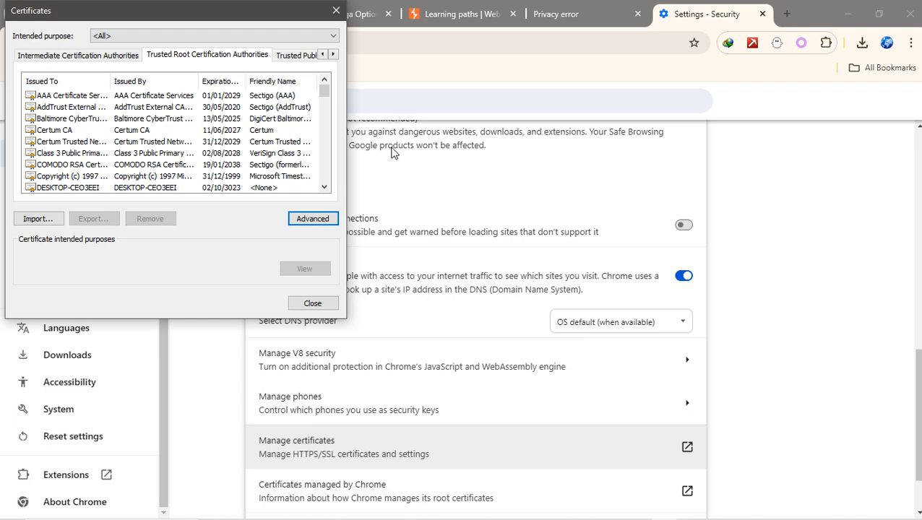
click(336, 10)
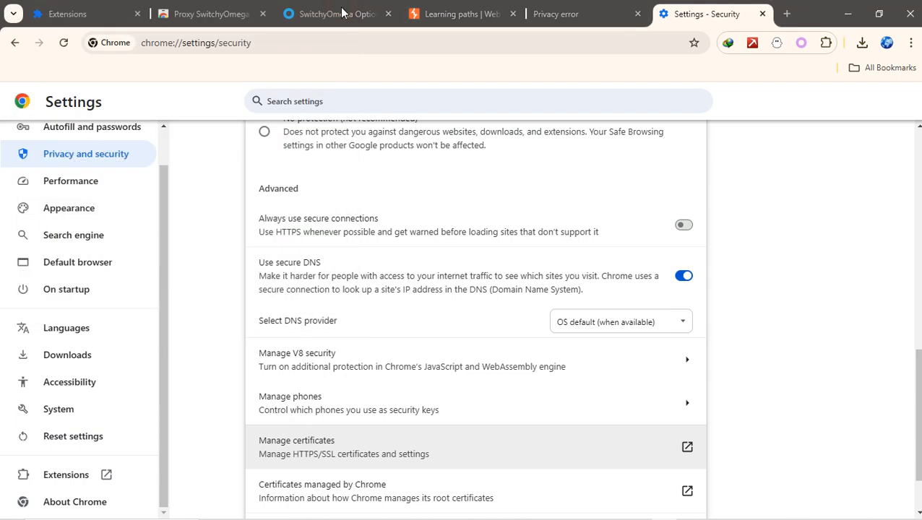
Check the blocked tryhackme.com page, switch to Burp Suite, and exit it completely.
click(542, 13)
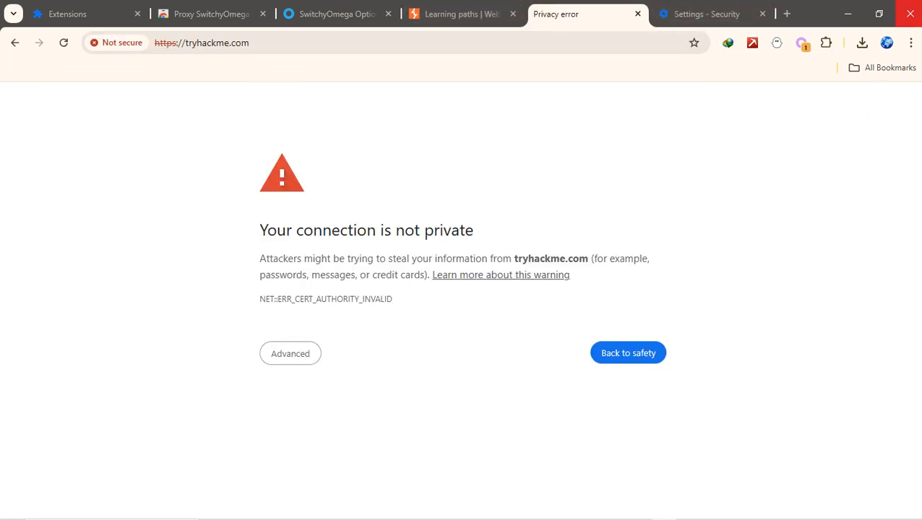
click(690, 510)
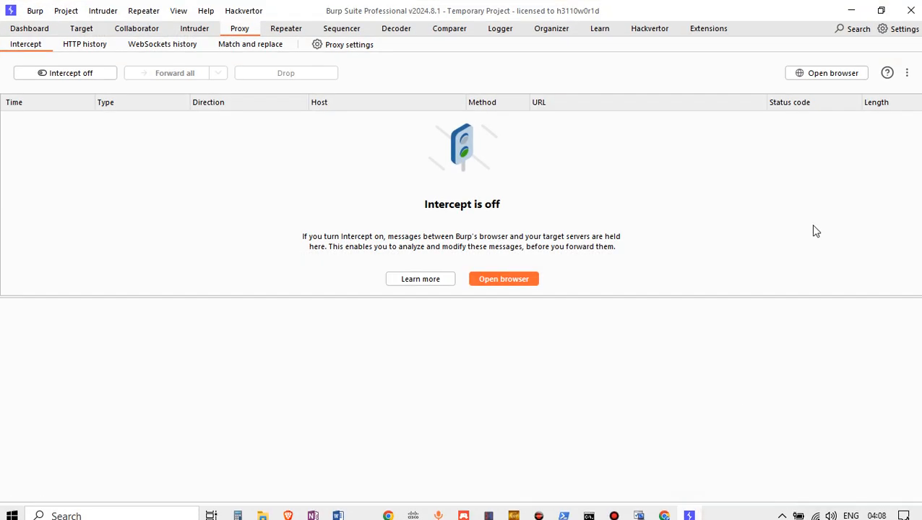
click(911, 10)
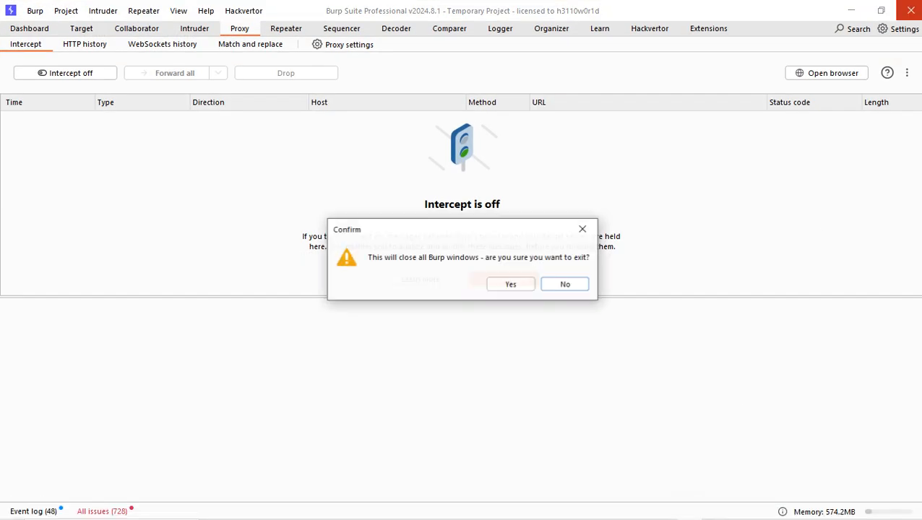
click(507, 284)
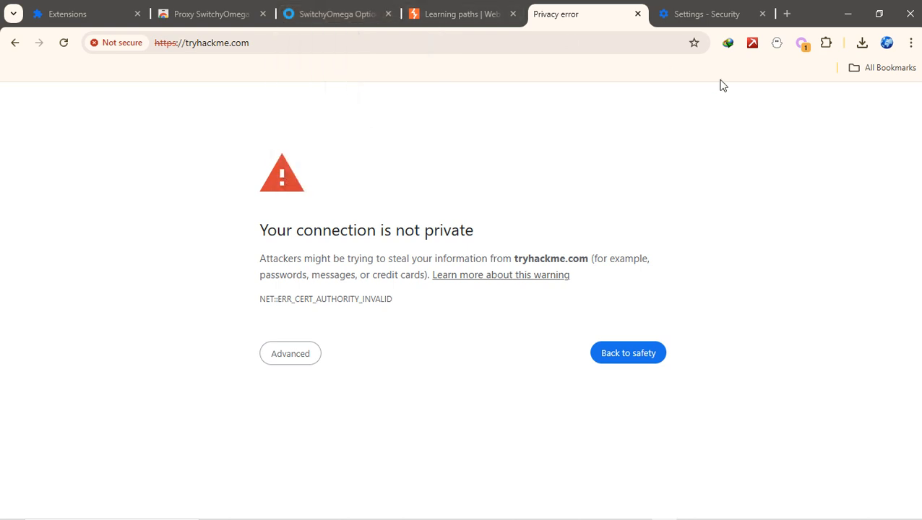
Remove the Proxy SwitchyOmega extension from Chrome.
click(800, 43)
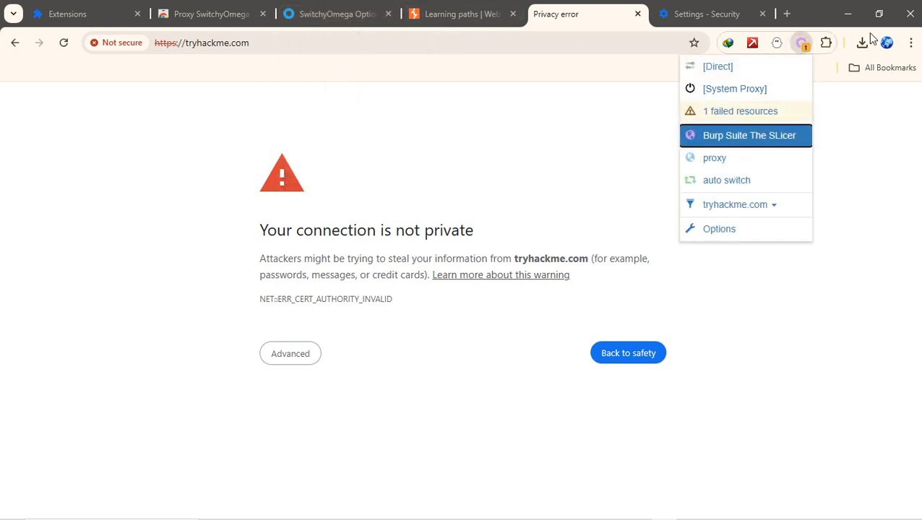
click(826, 43)
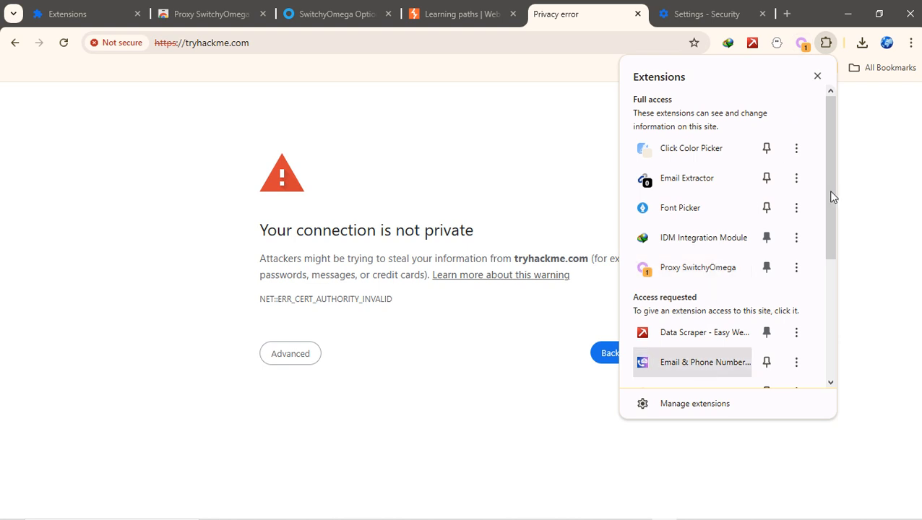
scroll(795, 213, down, 3)
scroll(794, 216, up, 3)
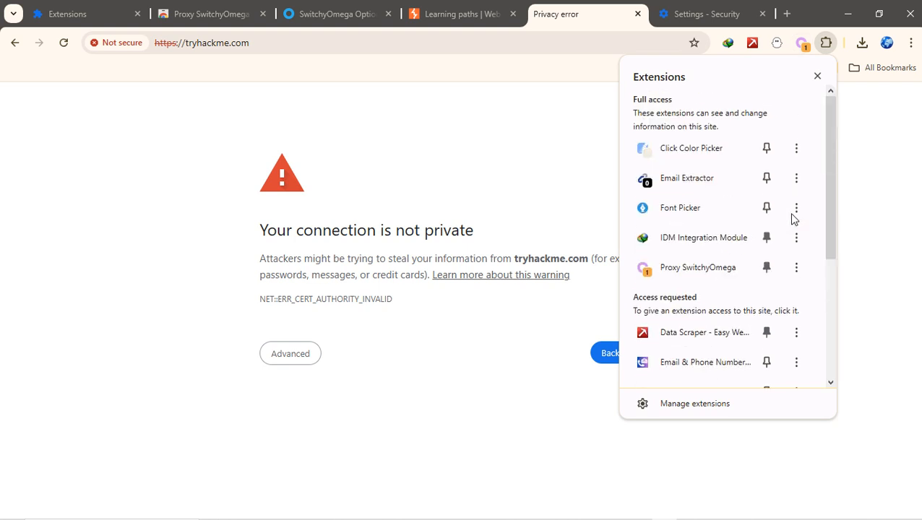
click(798, 267)
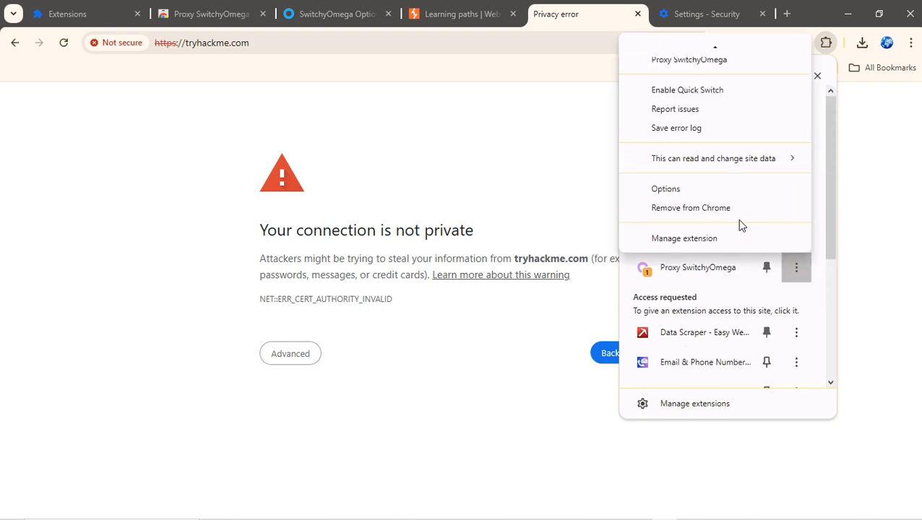
click(719, 209)
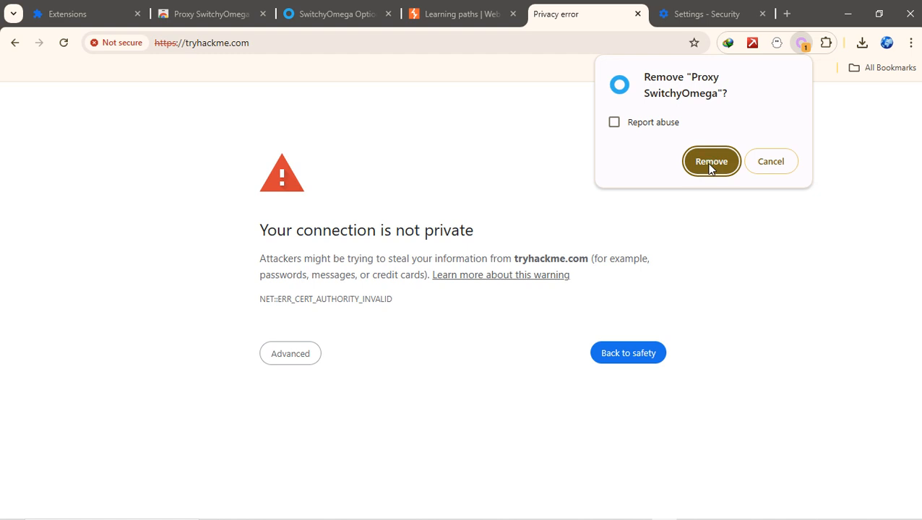
click(710, 164)
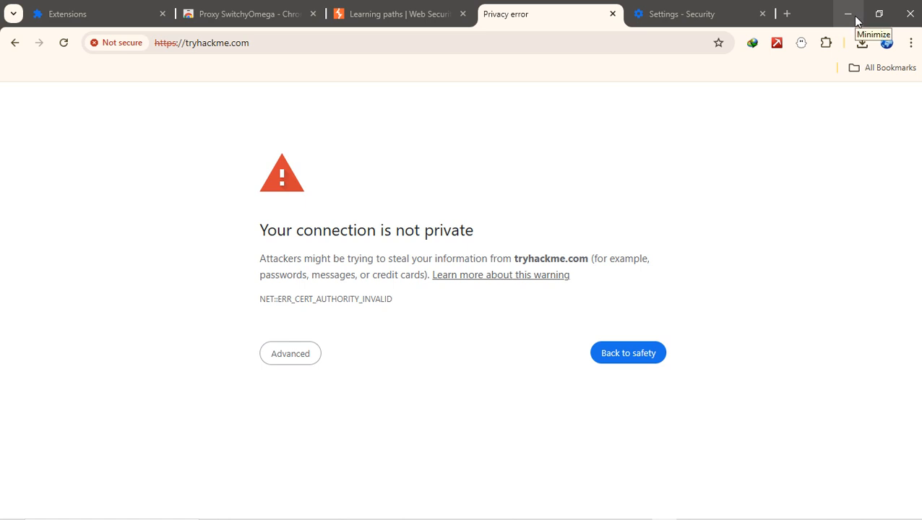
Close Chrome and relaunch both Burp Suite and Chrome.
click(910, 13)
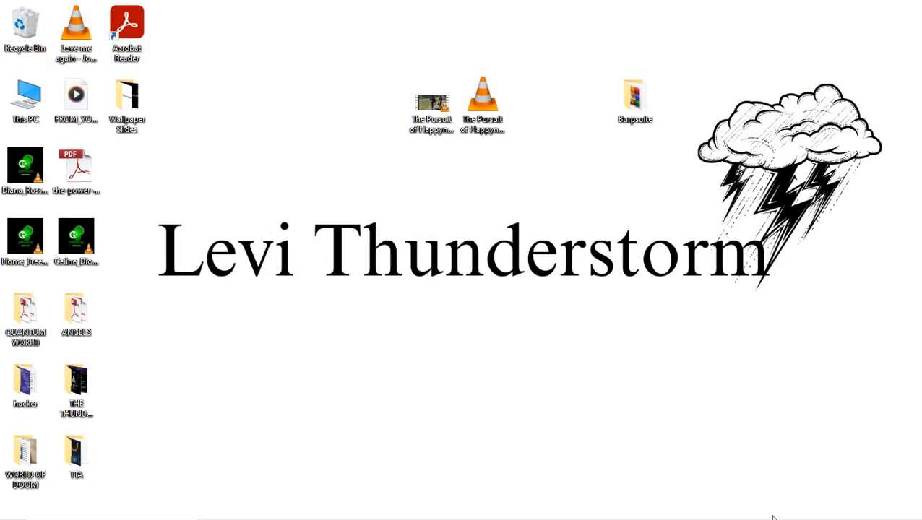
mouse_move(773, 518)
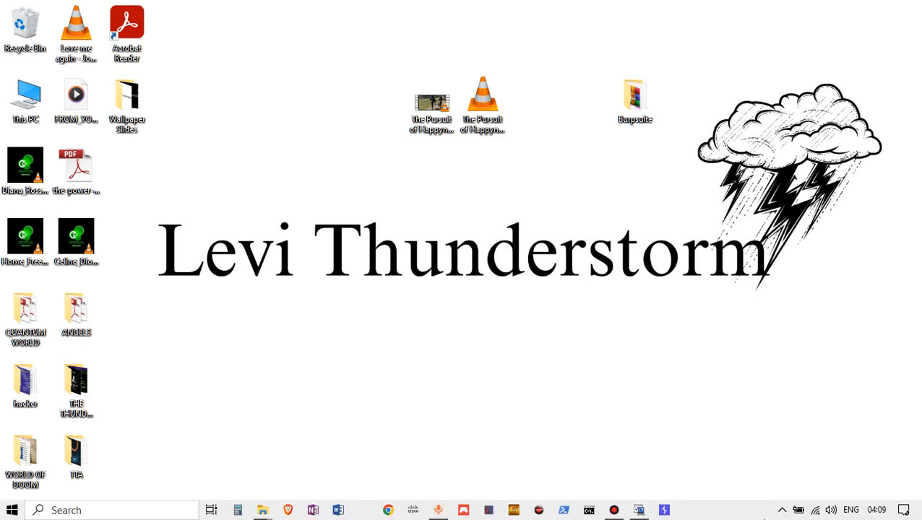
click(660, 516)
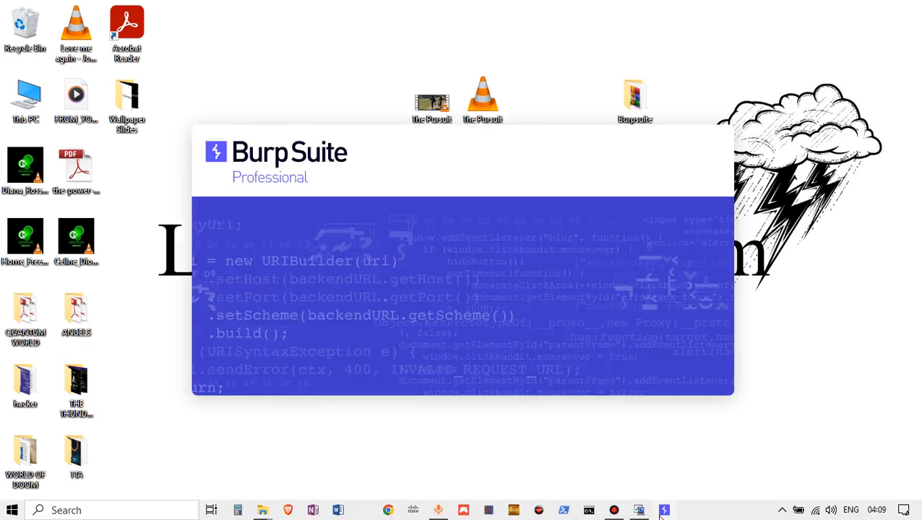
click(389, 510)
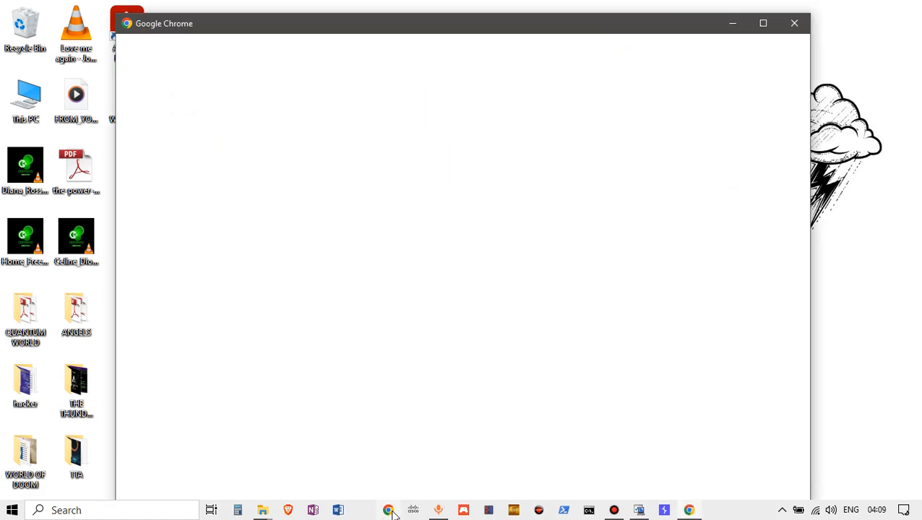
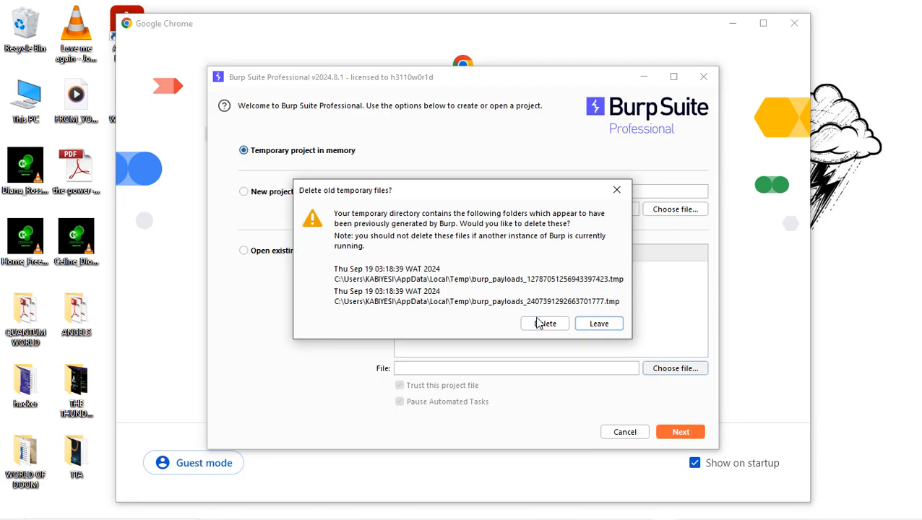
Delete Burp Suite's old temporary files and start a temporary project in memory.
click(538, 323)
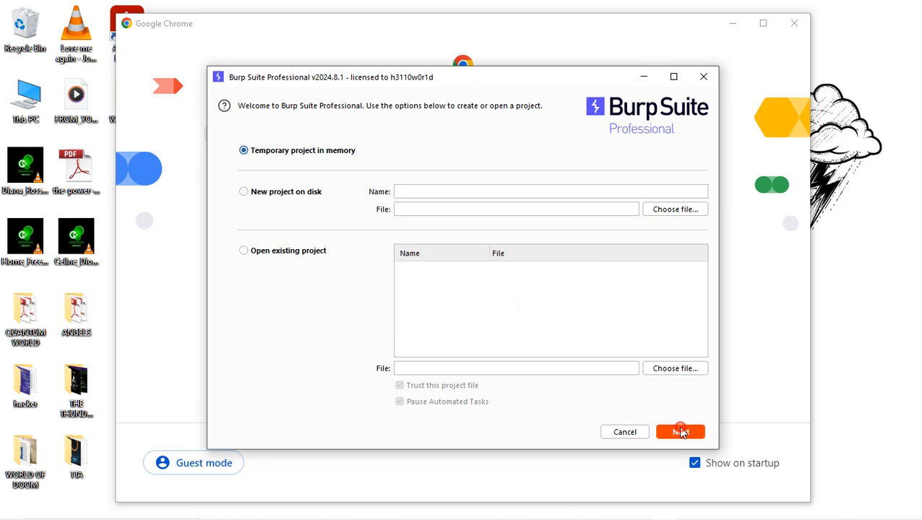
click(682, 432)
click(680, 432)
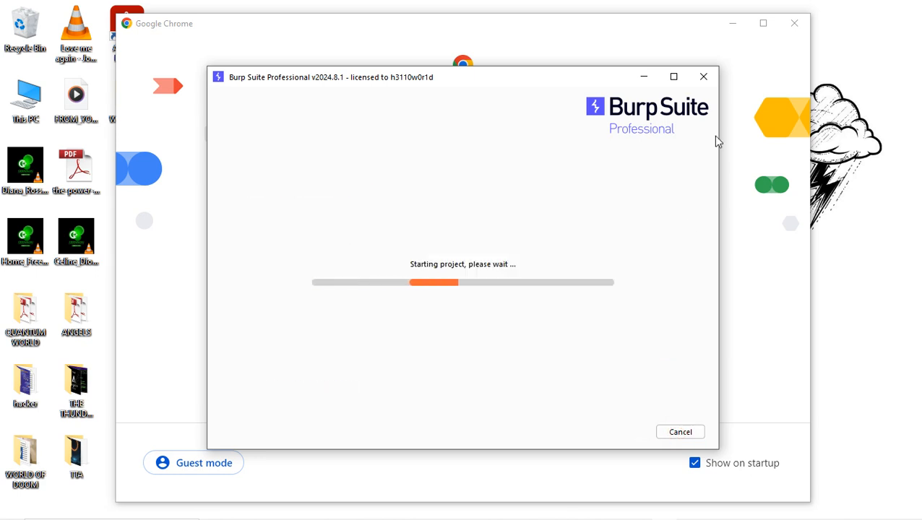
Minimize Burp Suite, open the Chrome profile with the globe picture, and reach the Chrome Web Store from its extensions page.
click(643, 76)
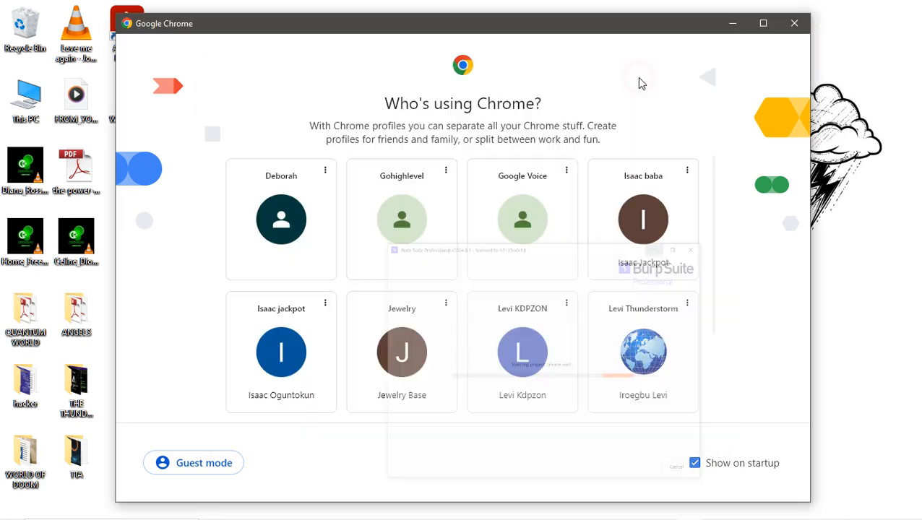
click(661, 366)
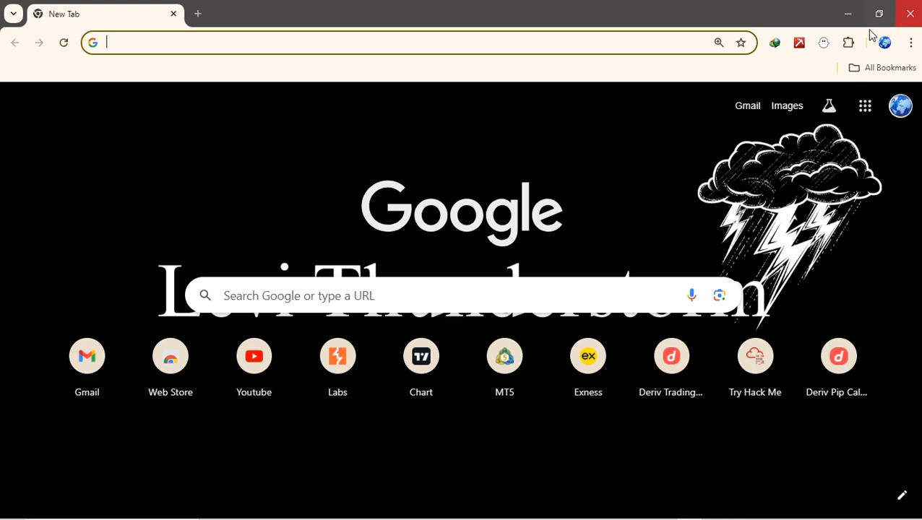
click(850, 44)
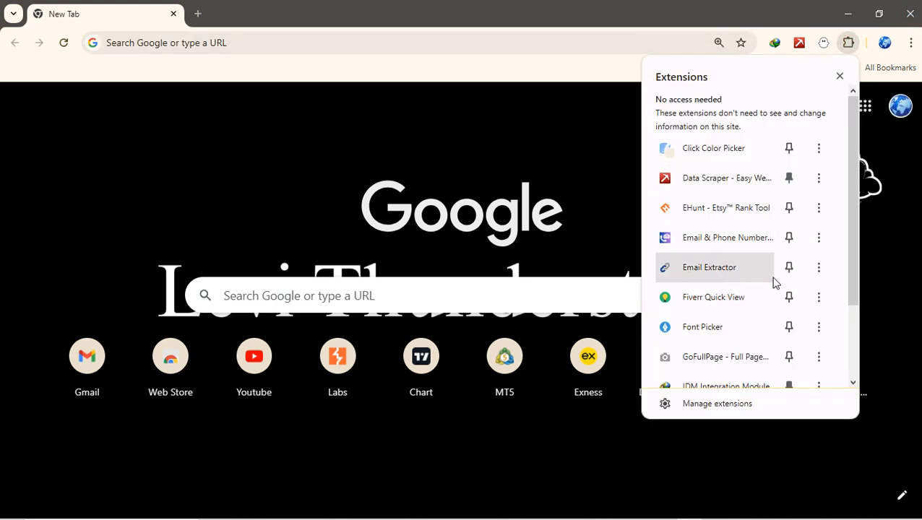
scroll(774, 282, down, 2)
click(679, 404)
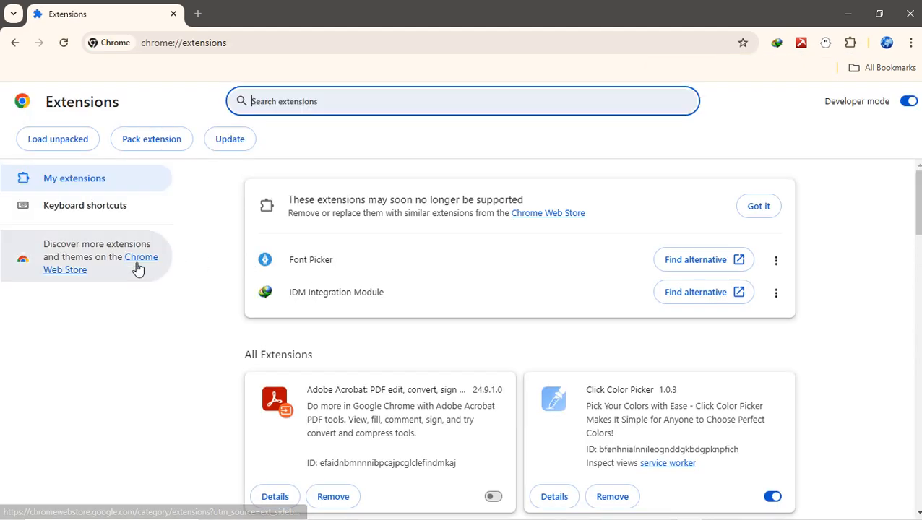
click(139, 266)
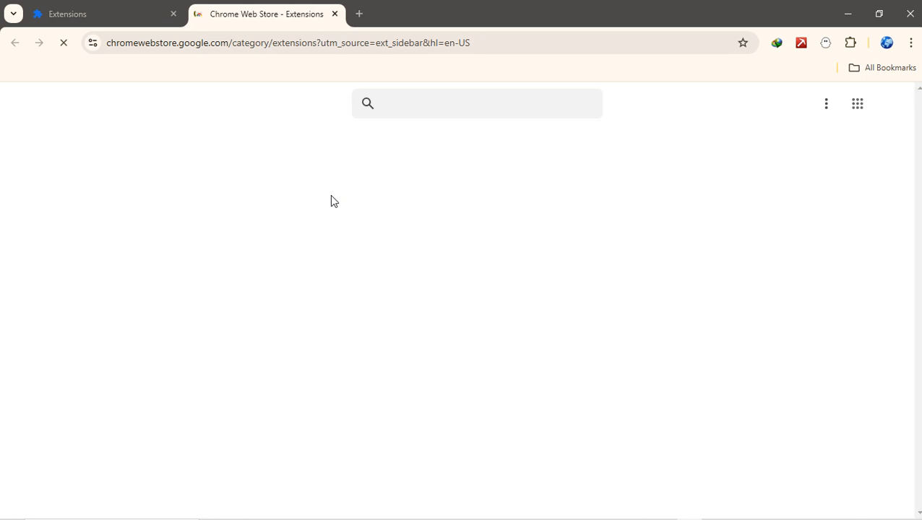
Search the Chrome Web Store for "omega proxy".
click(453, 113)
text(o)
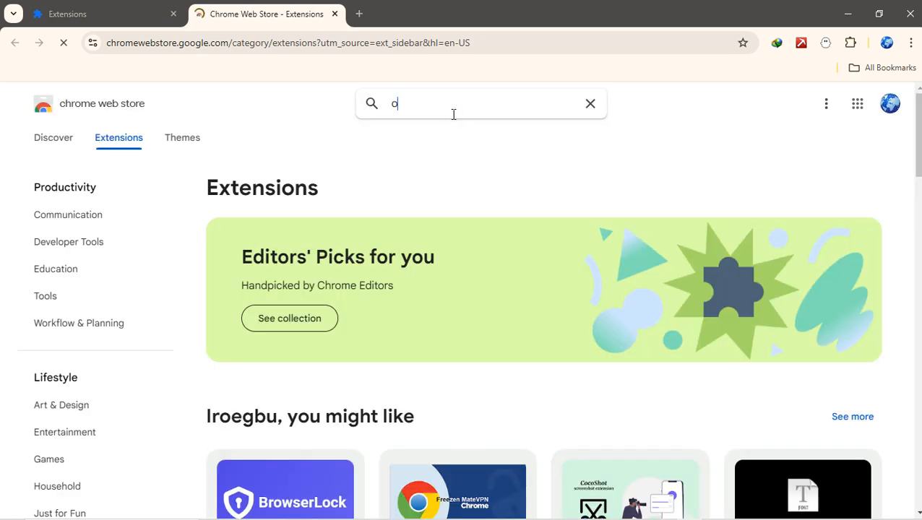
text(mega)
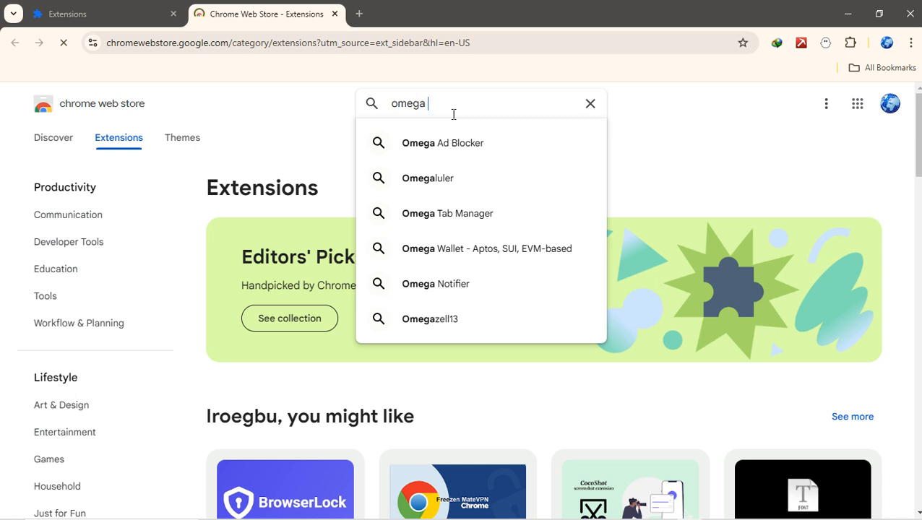
text( prox)
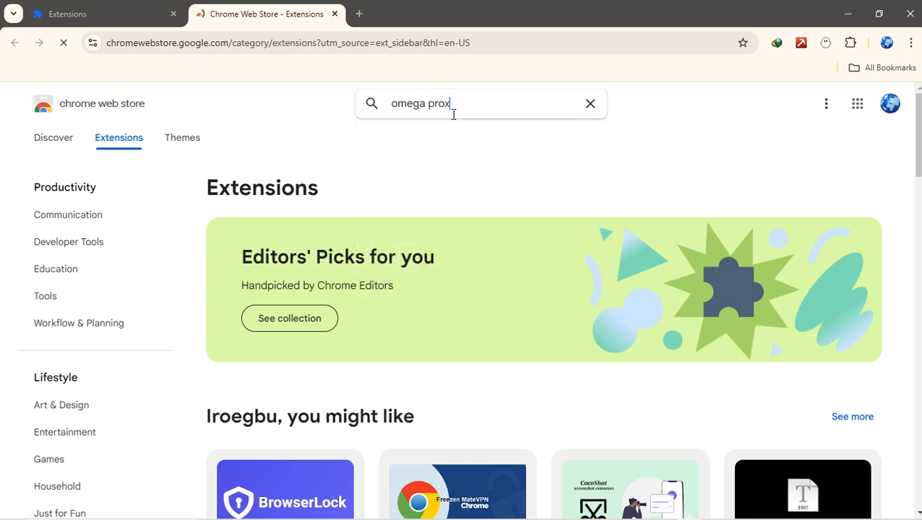
text(y)
key(Return)
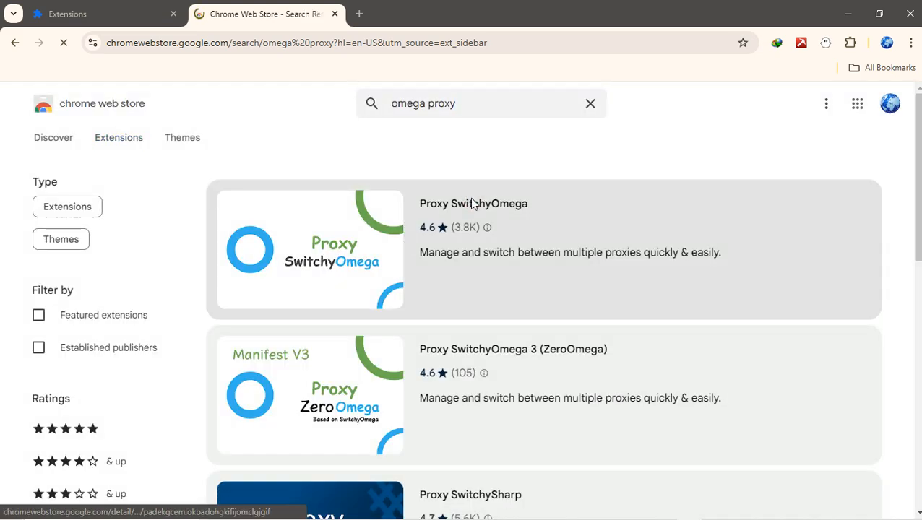
Add the Proxy SwitchyOmega extension to Chrome and skip its welcome guide.
click(474, 204)
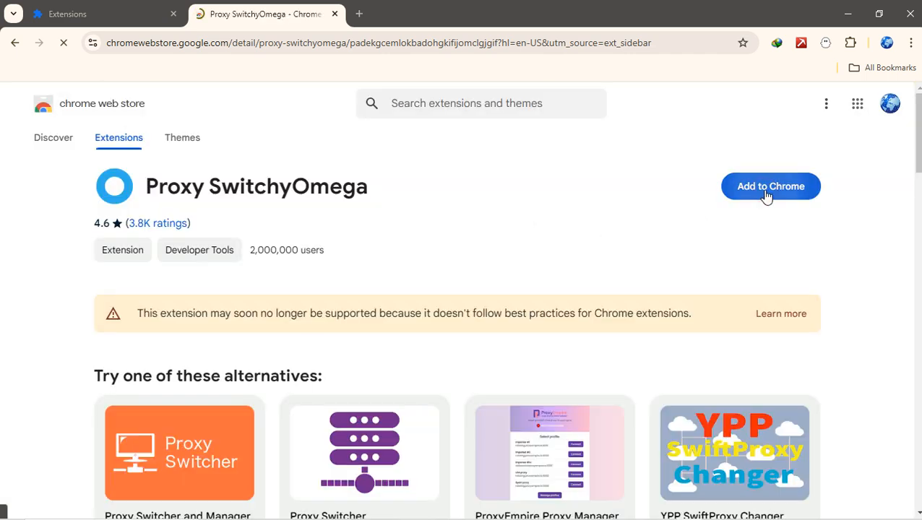
click(766, 195)
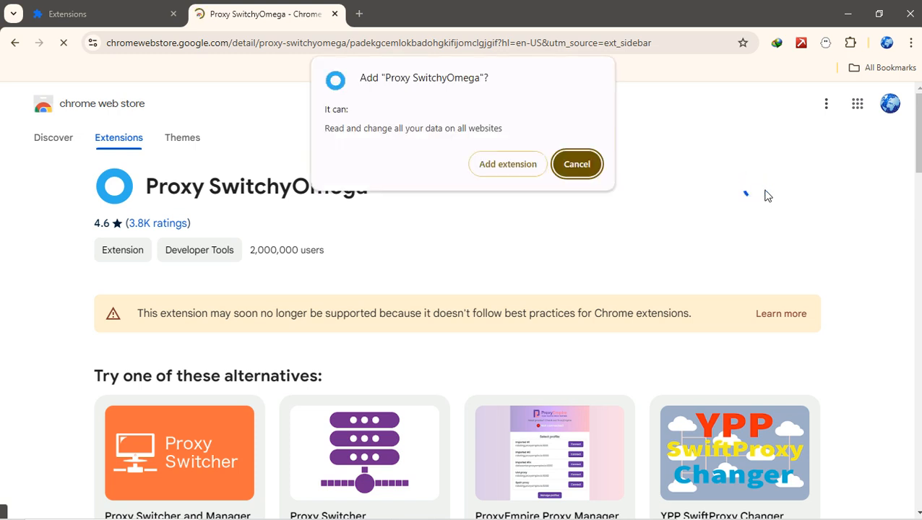
click(507, 161)
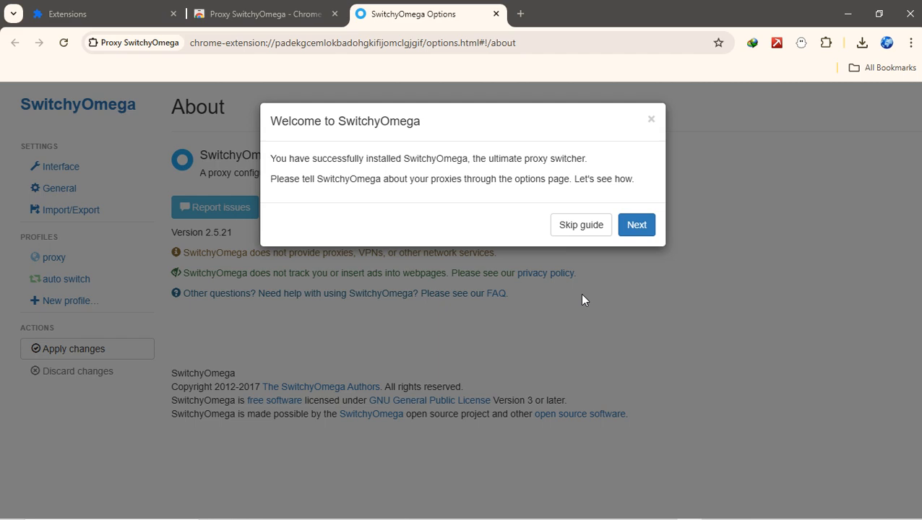
click(584, 225)
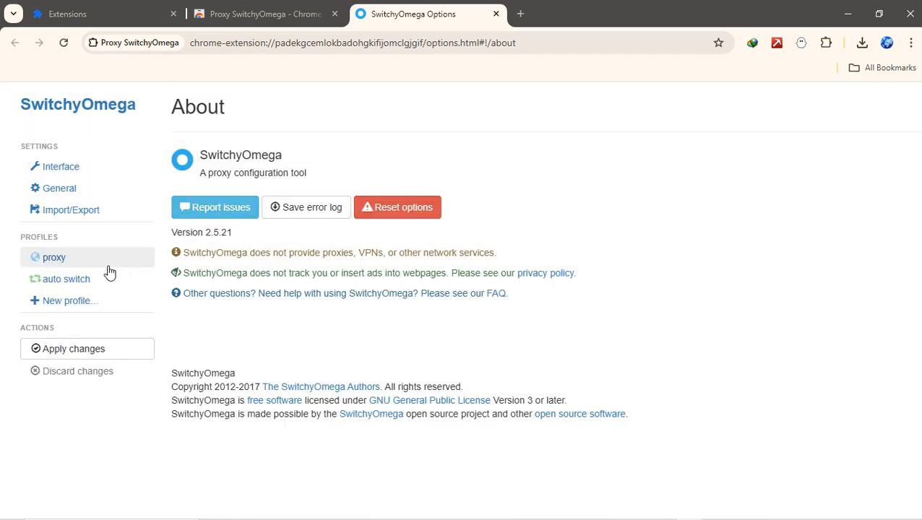
Create a new SwitchyOmega profile of the Proxy Profile type named "burp".
click(76, 306)
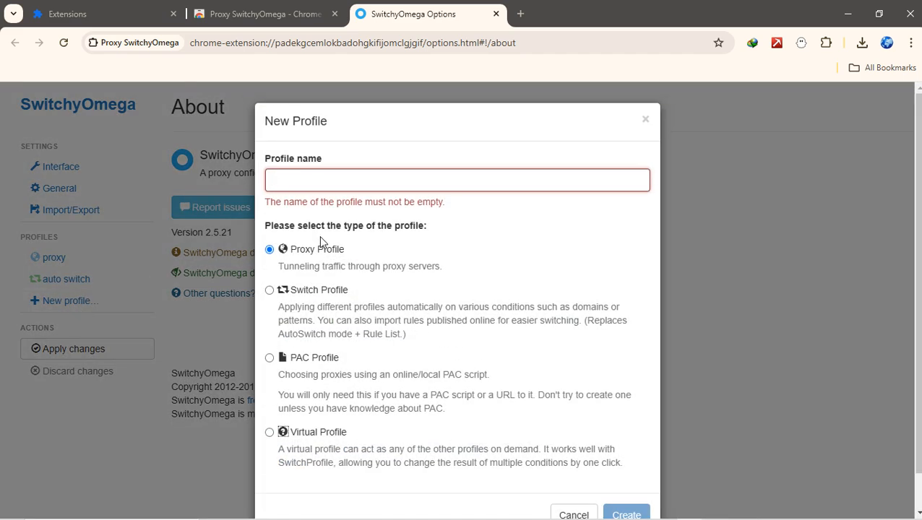
click(352, 189)
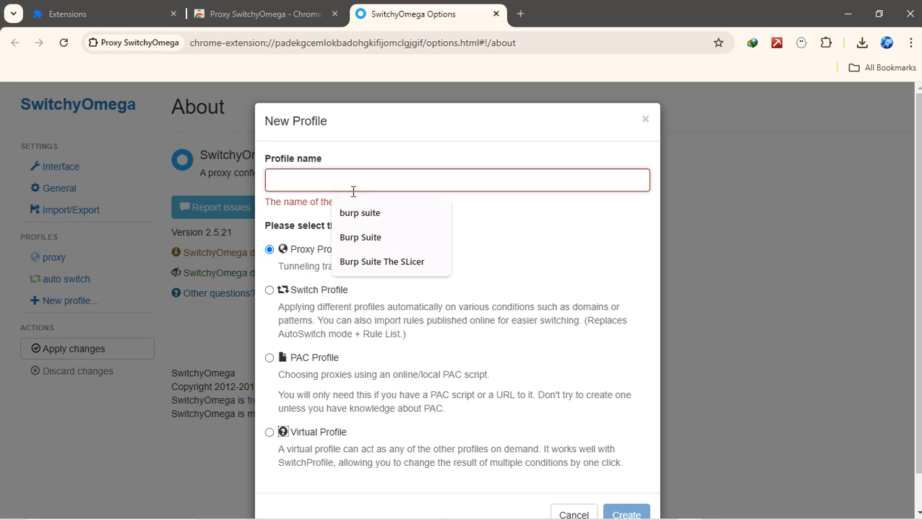
text(burp)
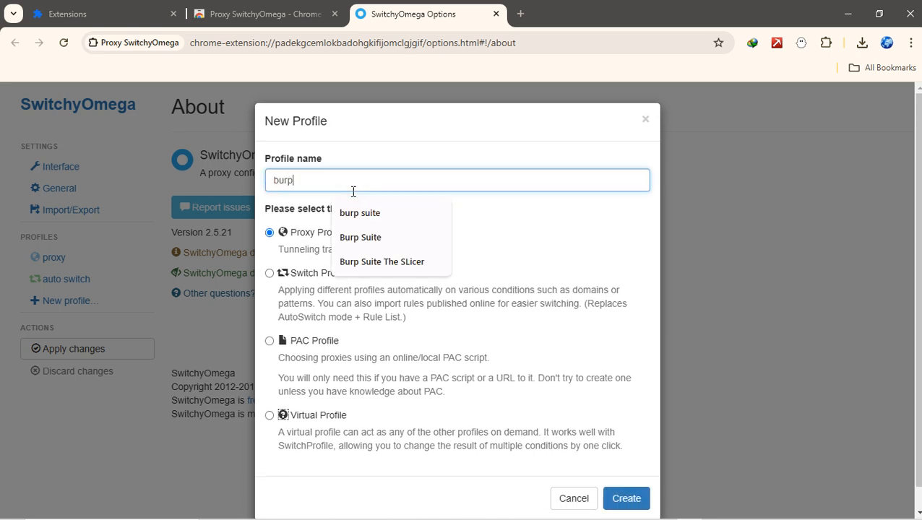
click(648, 498)
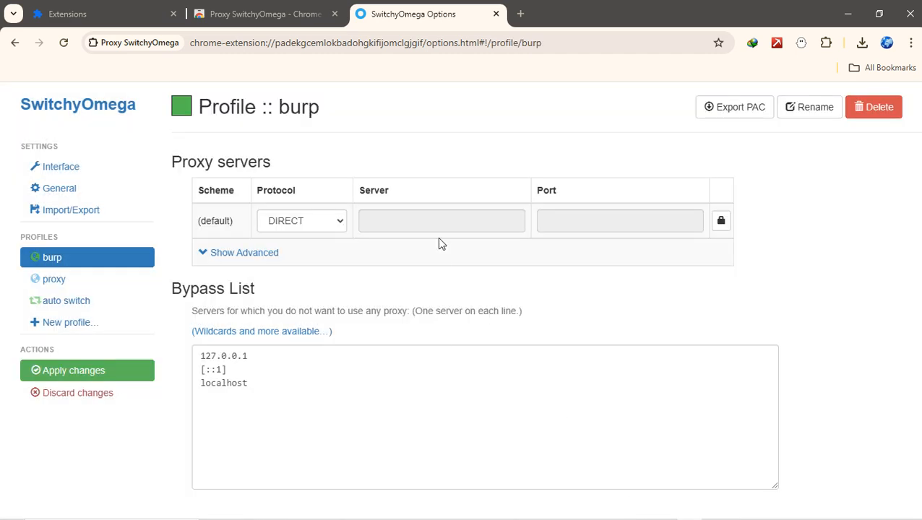
Set the burp profile's default proxy to protocol HTTP, server 127.0.0.1 and port 8080, and apply the changes.
click(340, 222)
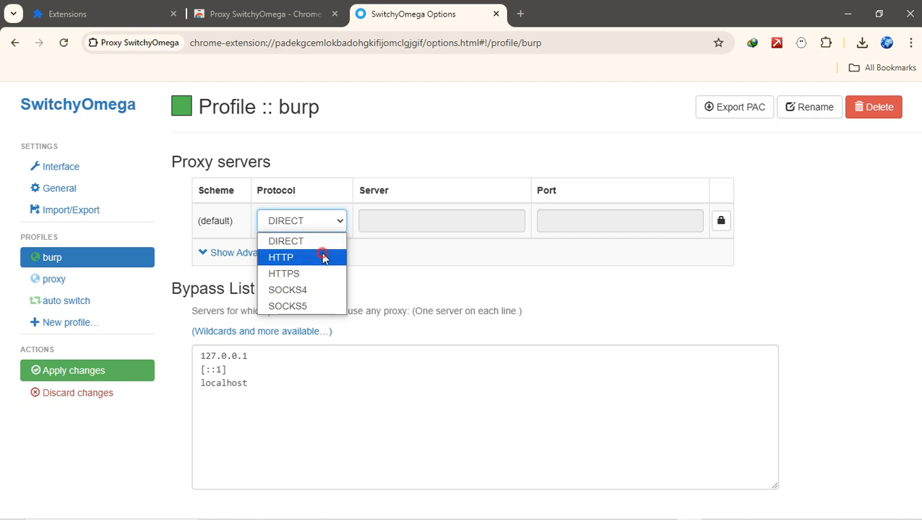
click(323, 257)
click(437, 220)
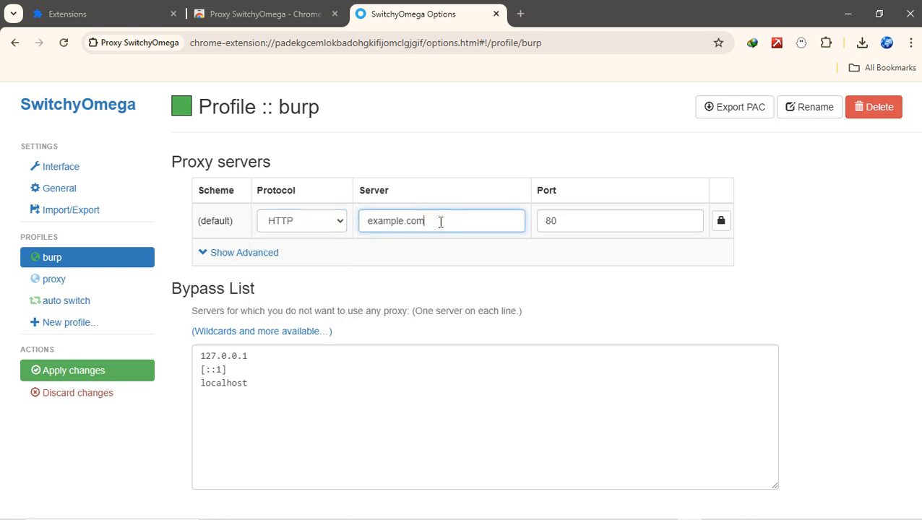
text(127.0.0.1)
click(570, 231)
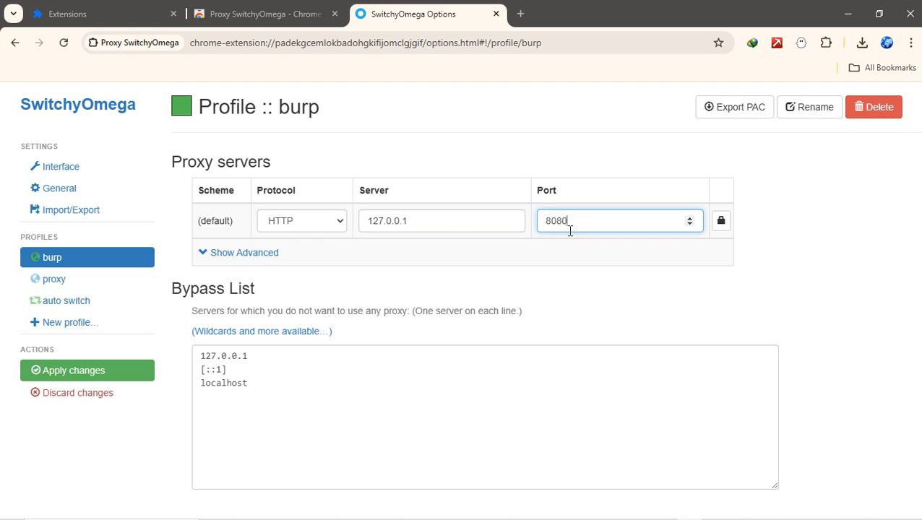
click(134, 373)
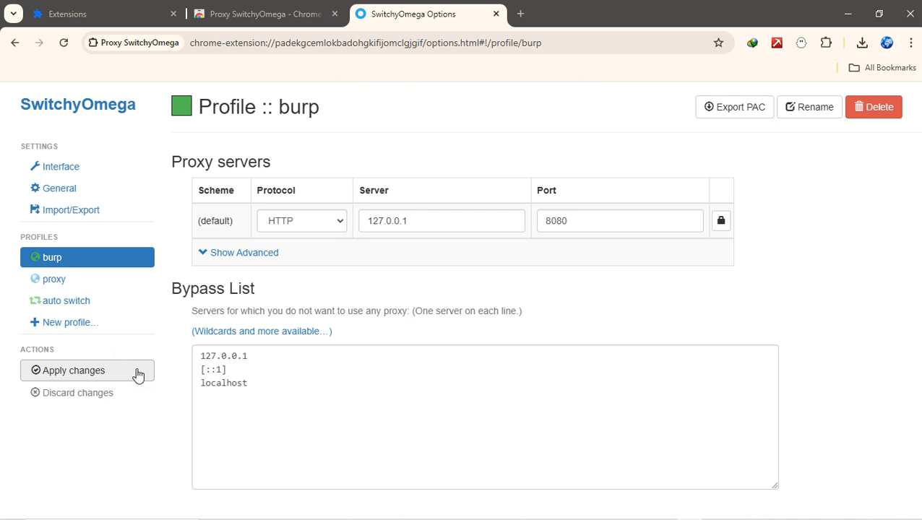
Switch to Burp Suite and check its target site map and the proxy's HTTP history for captured traffic.
click(264, 11)
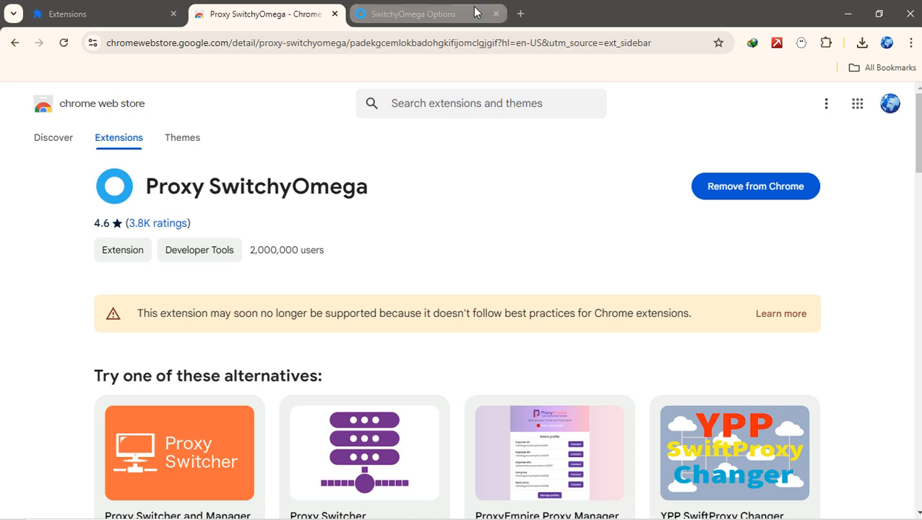
mouse_move(745, 518)
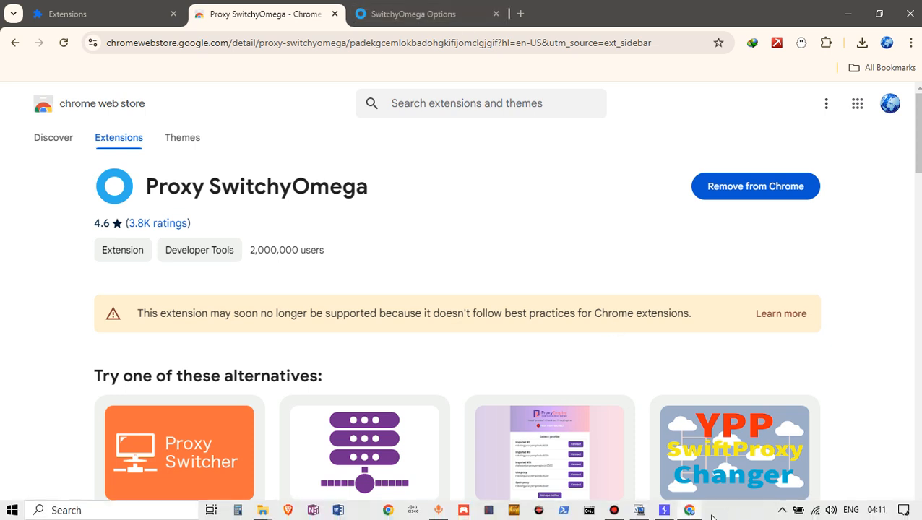
click(664, 510)
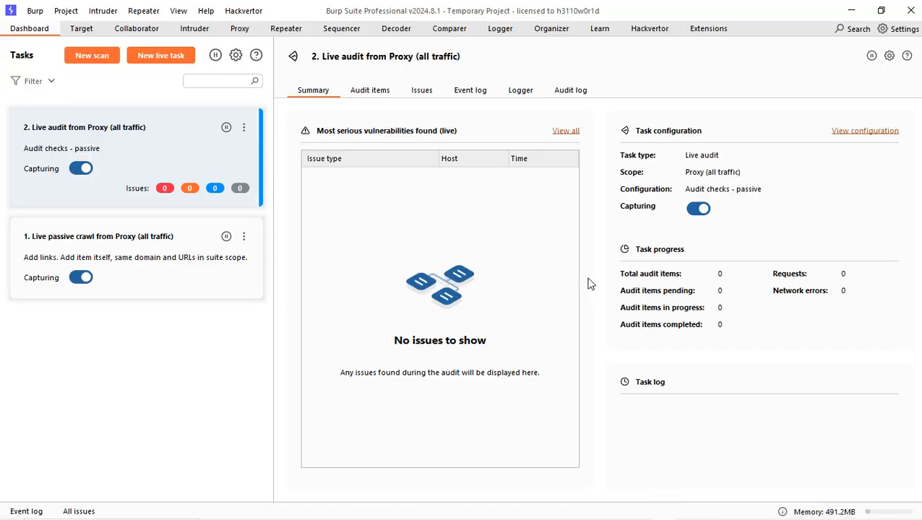
click(76, 28)
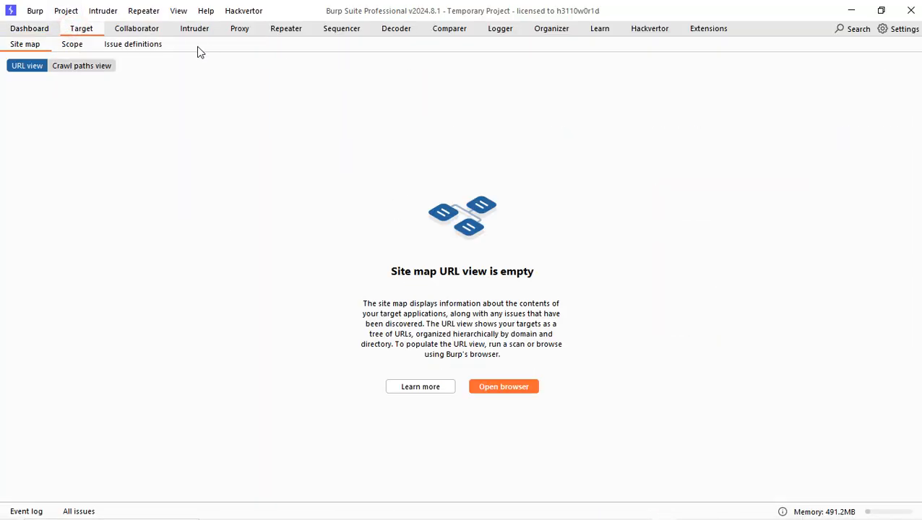
click(239, 31)
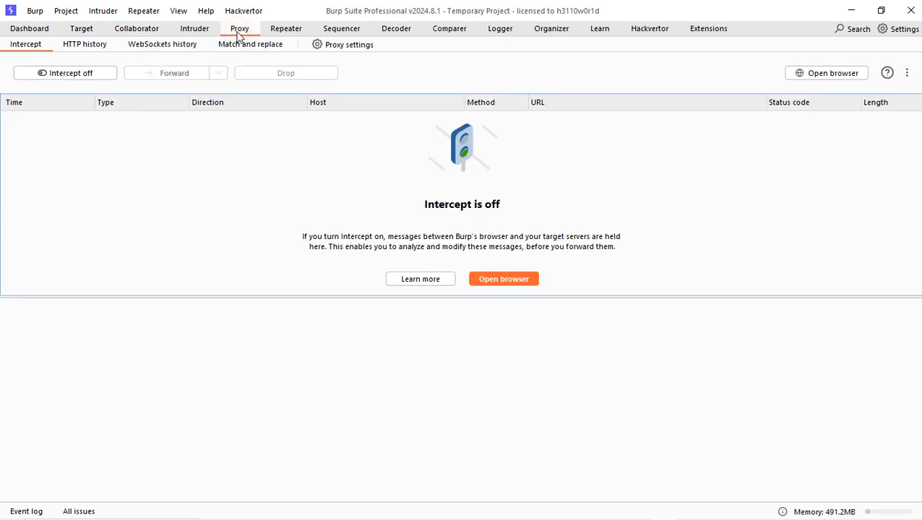
click(84, 45)
mouse_move(761, 518)
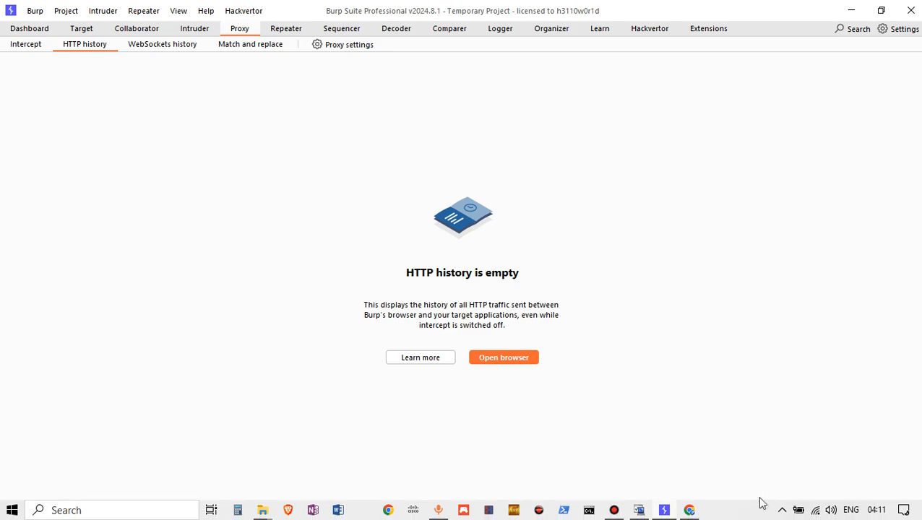
Return to Chrome, replace the SwitchyOmega options tab with a new tab, and pin Proxy SwitchyOmega to the toolbar.
click(688, 510)
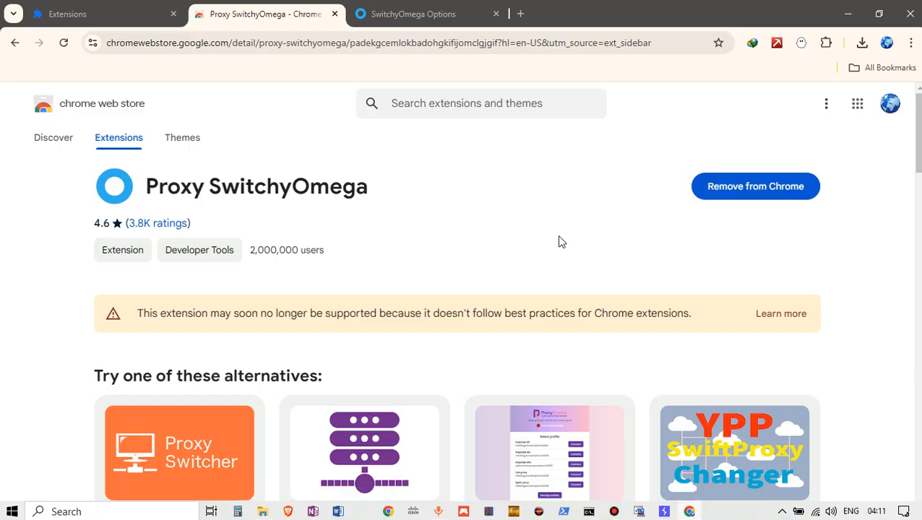
click(409, 21)
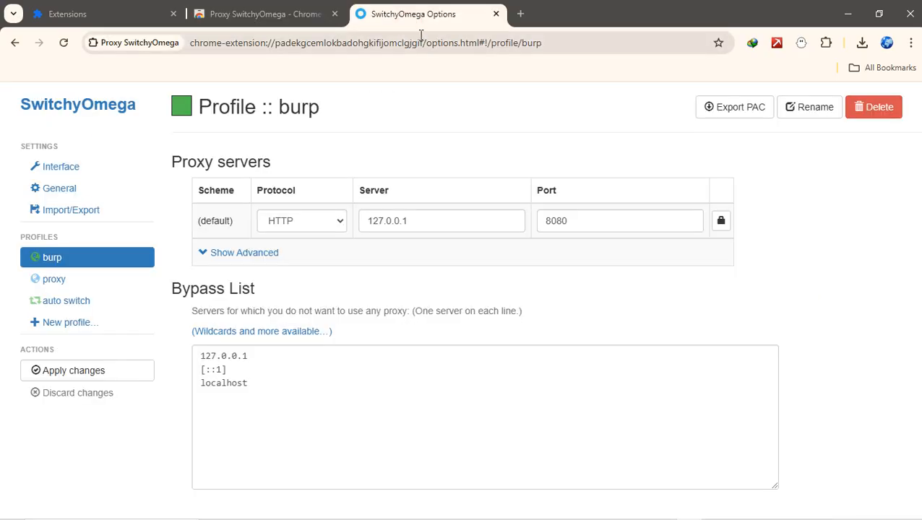
click(496, 14)
click(356, 14)
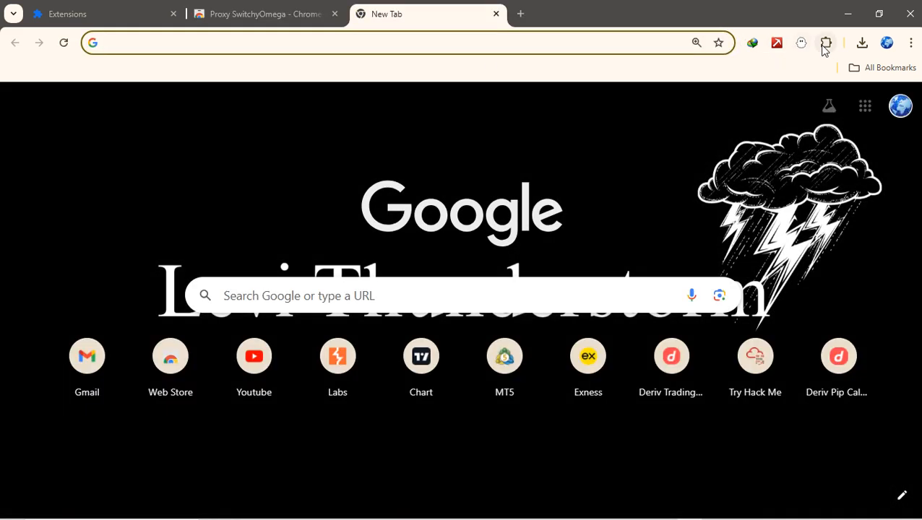
click(826, 43)
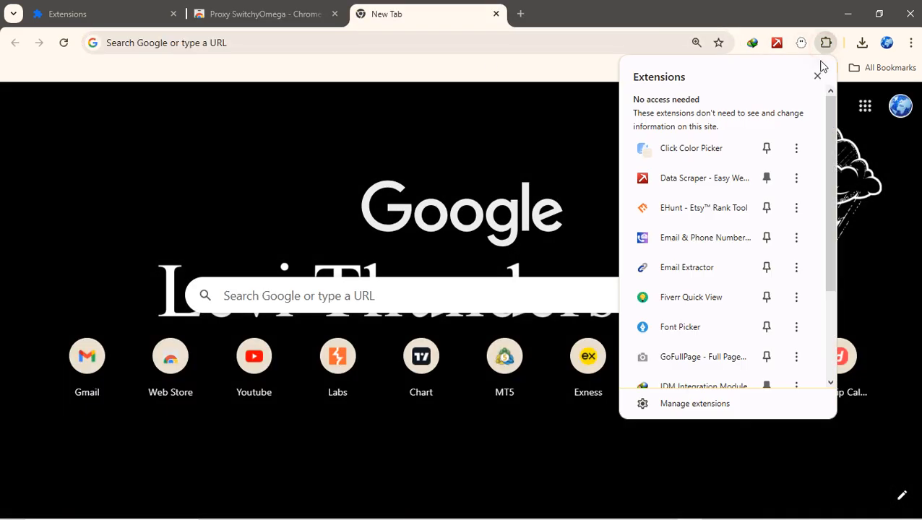
scroll(753, 305, down, 1)
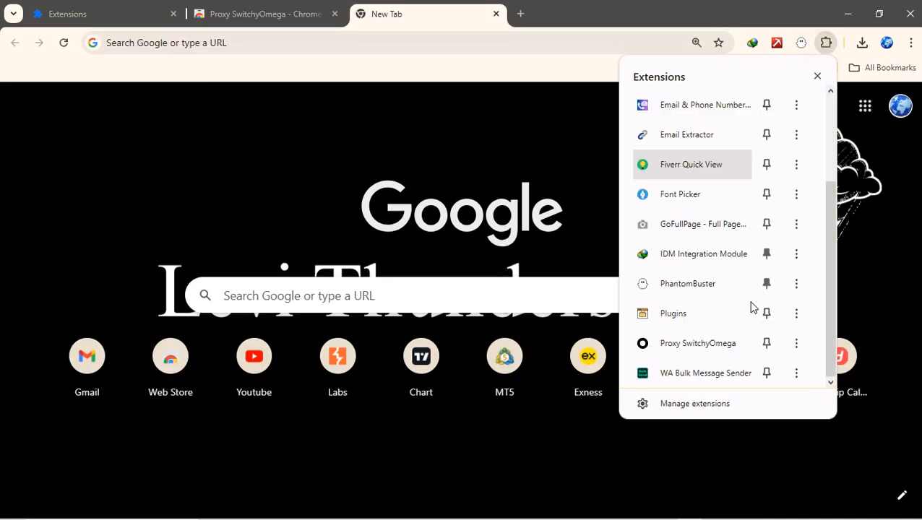
click(771, 348)
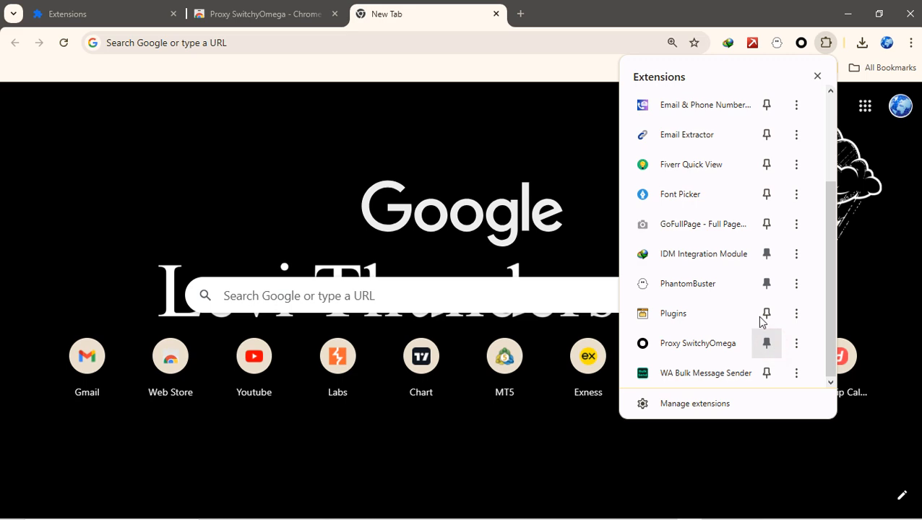
click(474, 179)
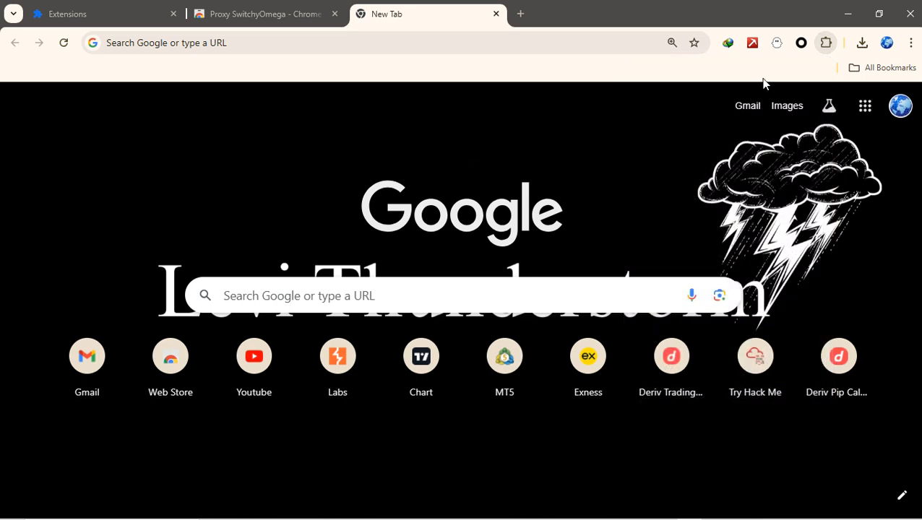
Check SwitchyOmega's active profile, load tryhackme.com with System Proxy still selected, and close that tab.
click(806, 48)
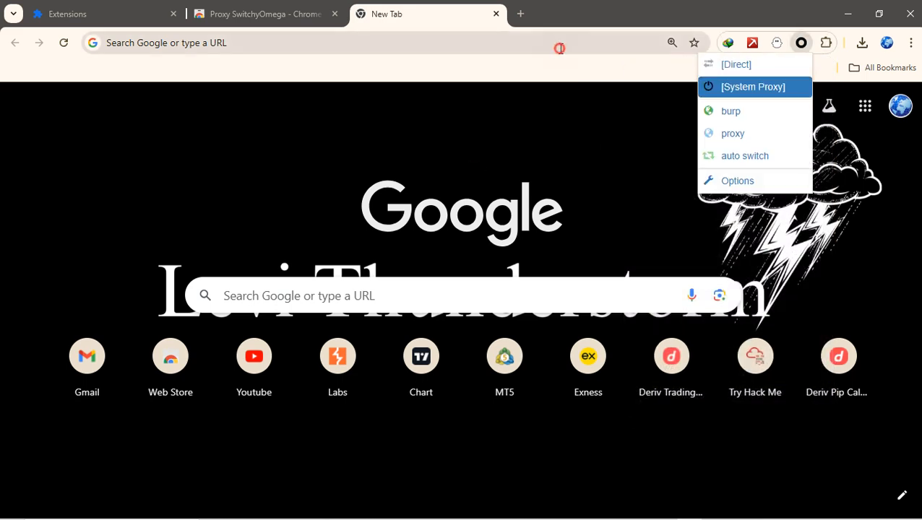
click(560, 47)
text(try)
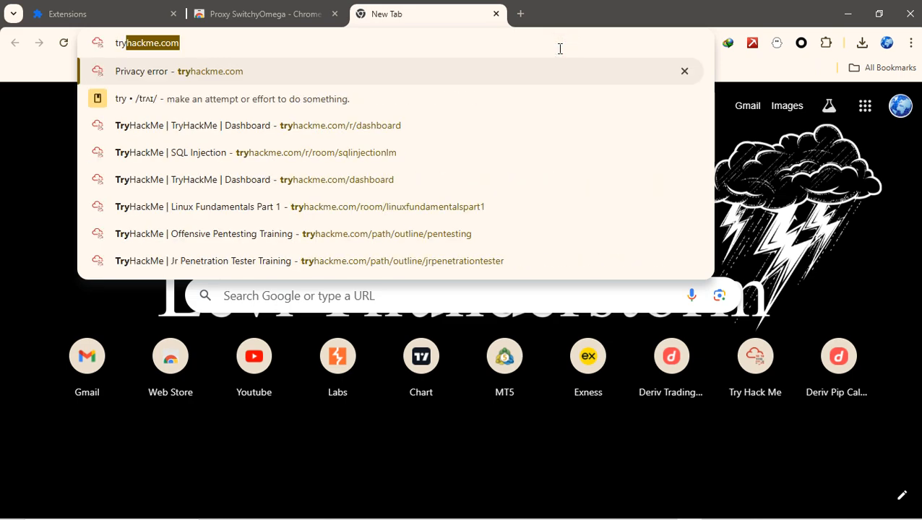
key(Return)
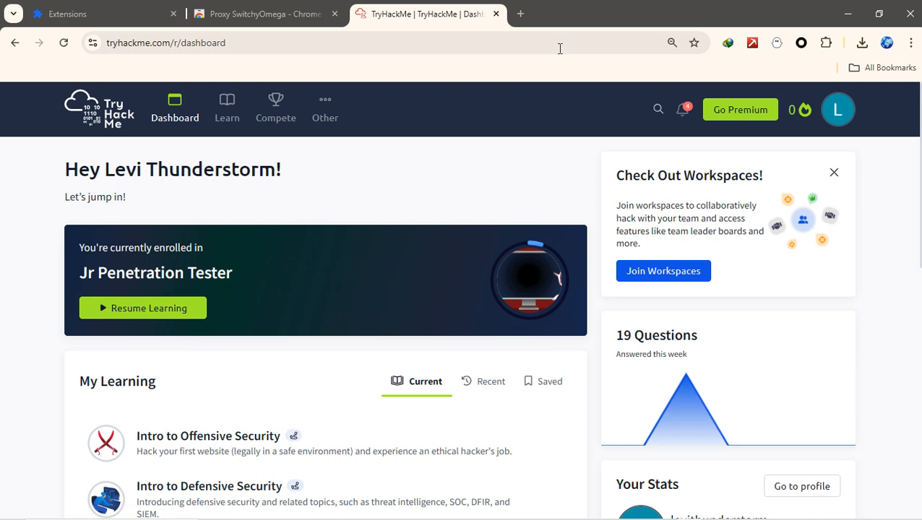
click(800, 48)
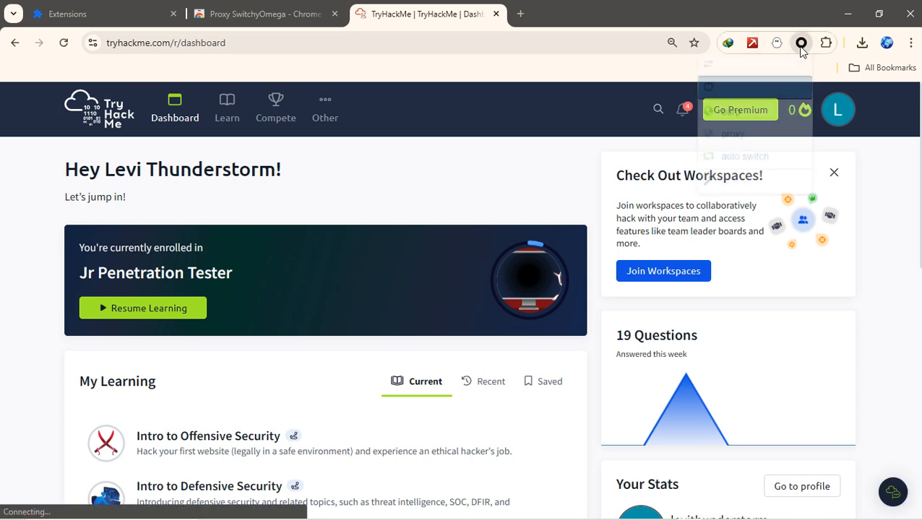
click(496, 14)
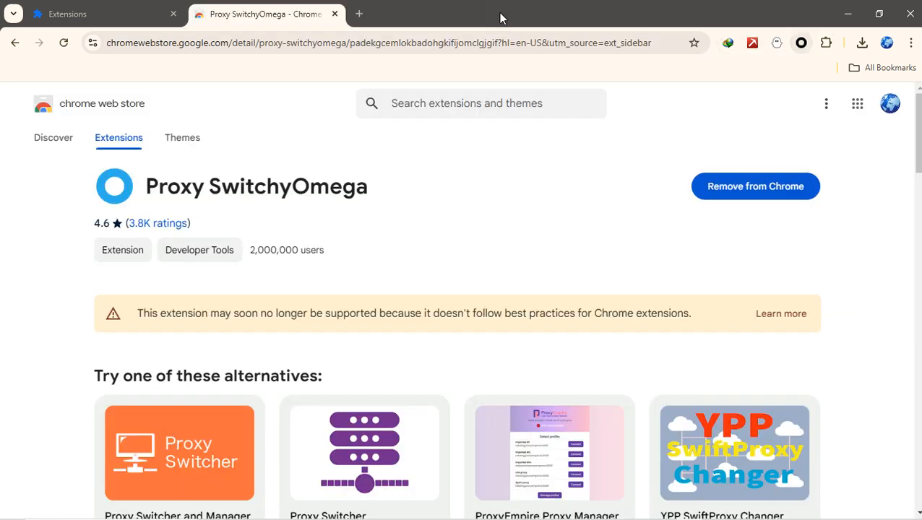
Open a new tab and switch SwitchyOmega from System Proxy to the burp profile.
click(360, 14)
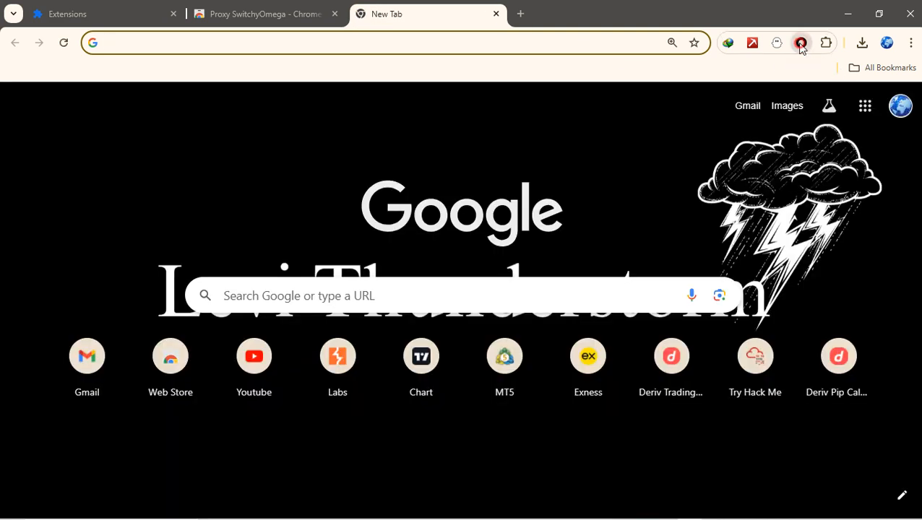
click(801, 43)
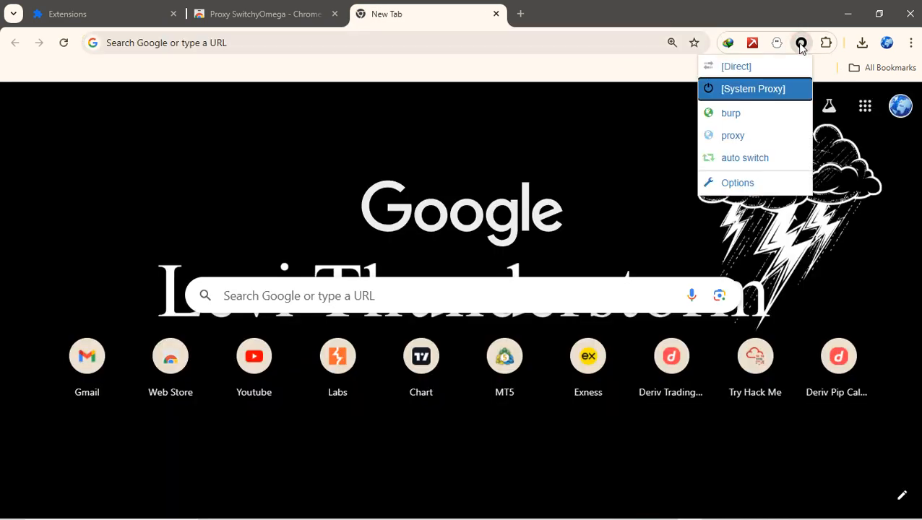
click(732, 114)
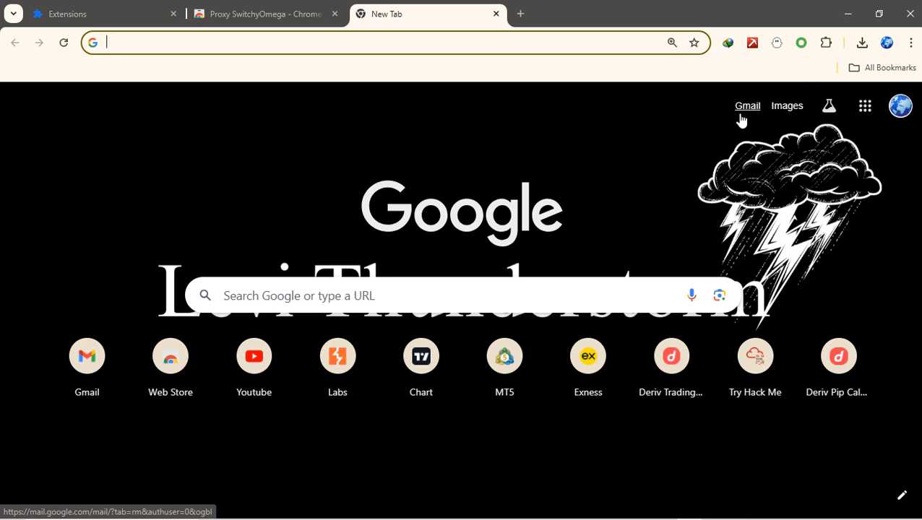
Load tryhackme.com through the burp proxy and expand the advanced details of the privacy error.
click(299, 44)
text(try)
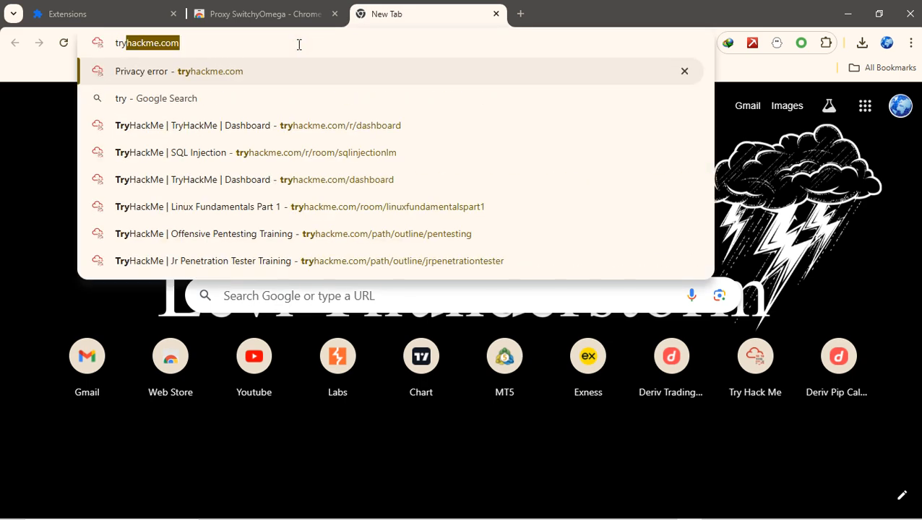
key(Return)
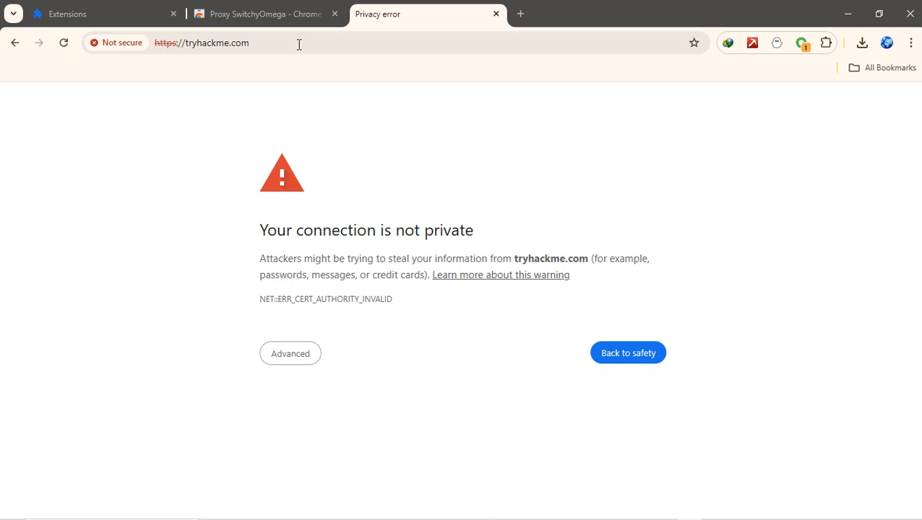
click(289, 364)
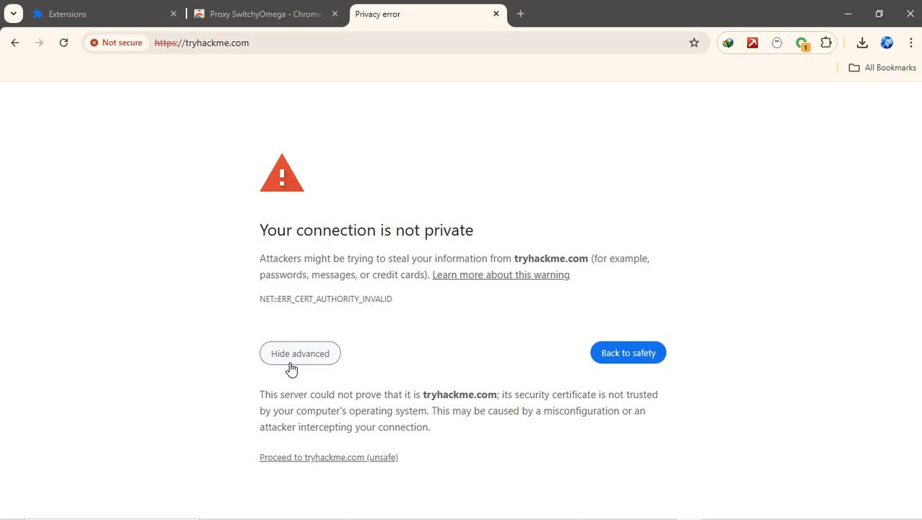
Load Burp's local burpsuite page through the proxy and download its CA certificate, keeping the blocked file cacert (3).der.
click(248, 45)
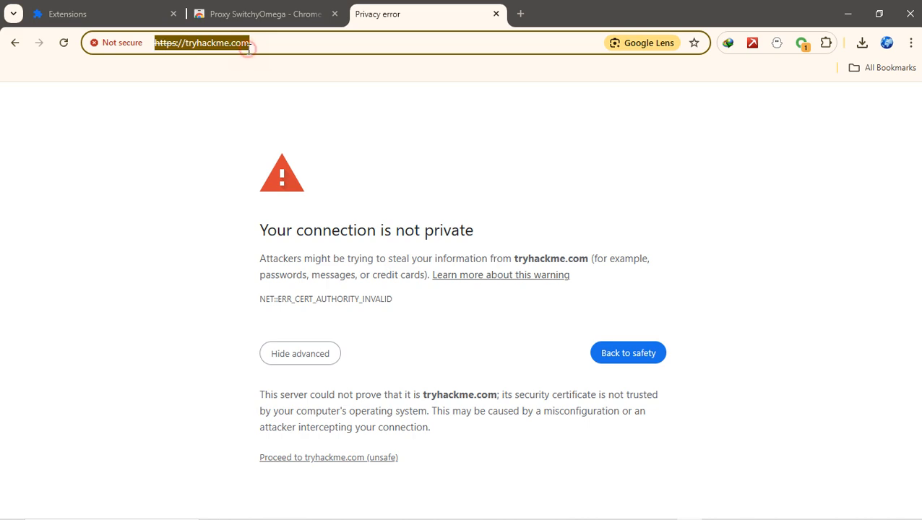
text(br)
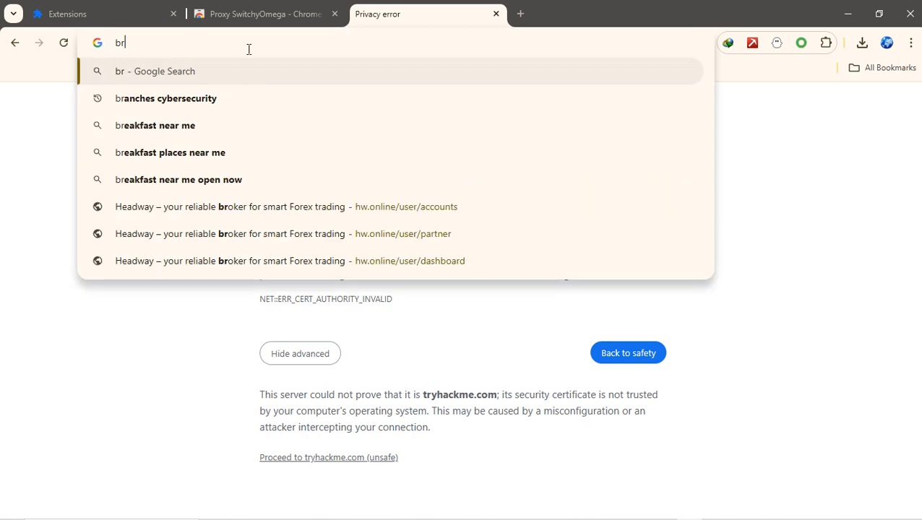
key(BackSpace)
text(urp)
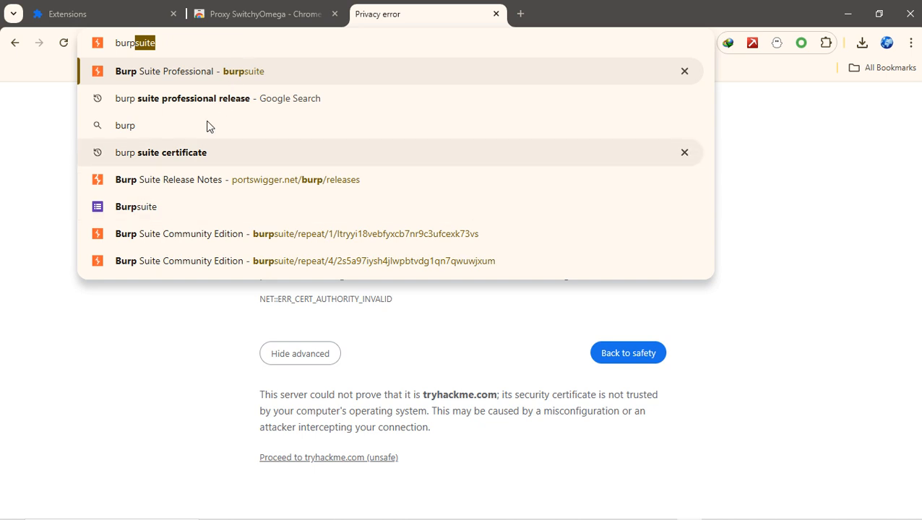
click(219, 82)
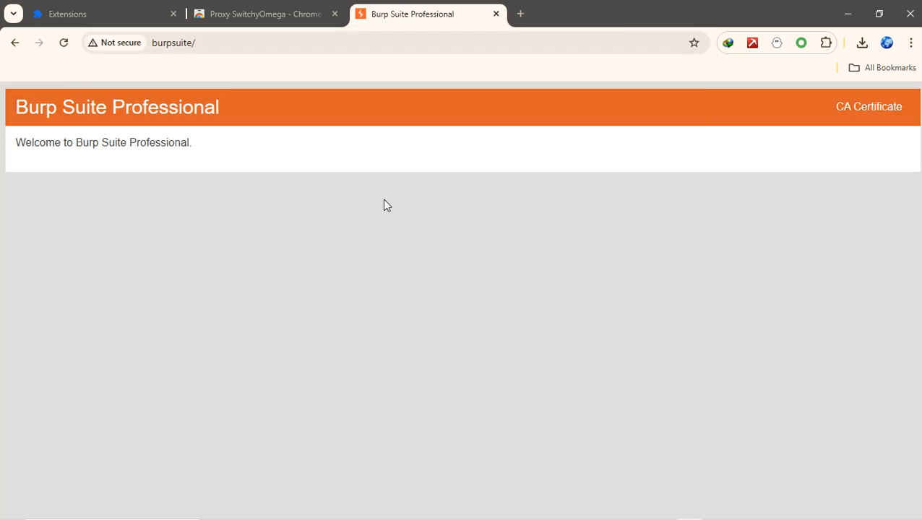
click(867, 118)
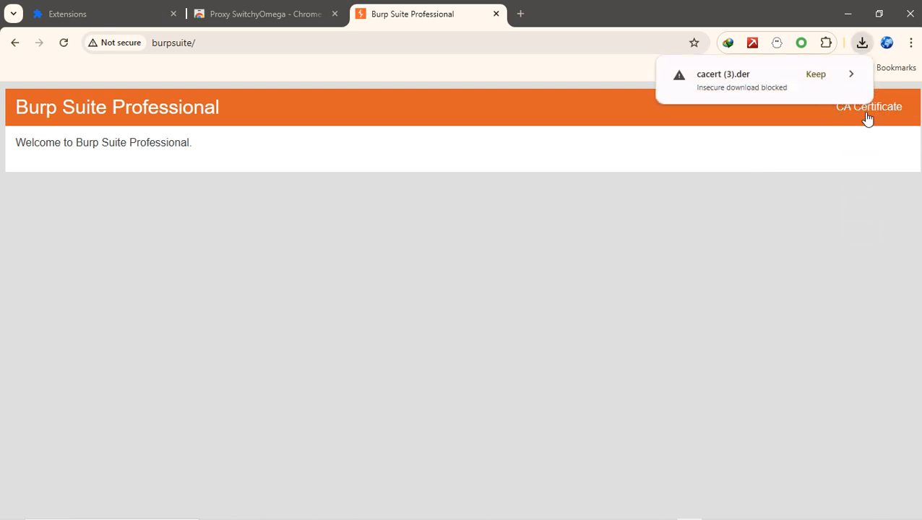
click(818, 75)
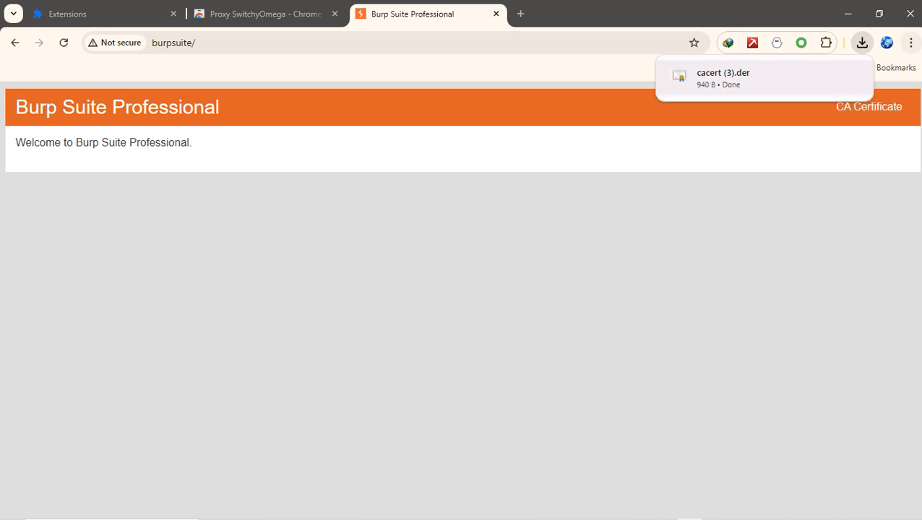
Open the certificate manager from Chrome's Privacy and security settings.
click(912, 43)
scroll(747, 450, down, 1)
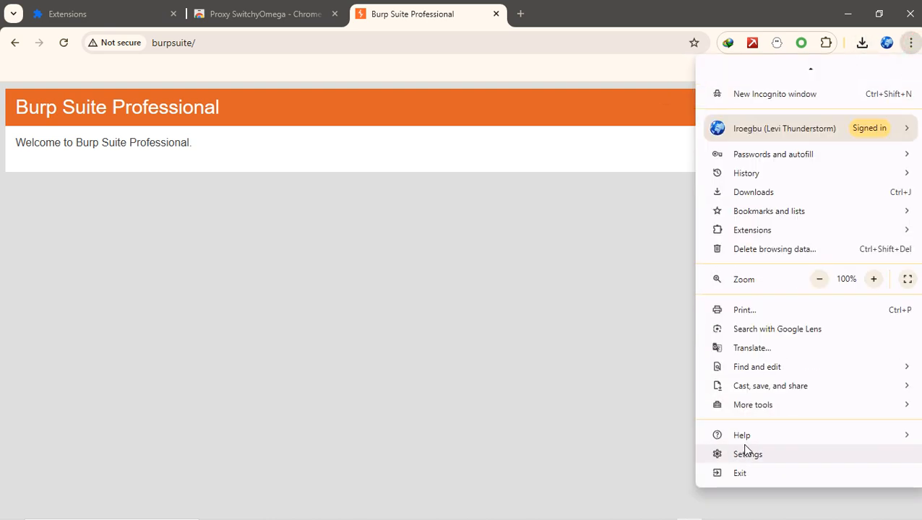
click(744, 454)
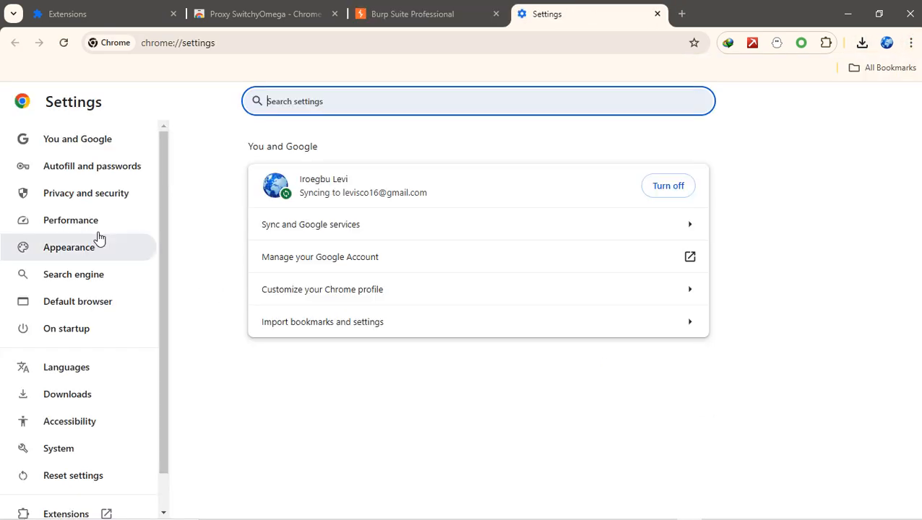
click(78, 202)
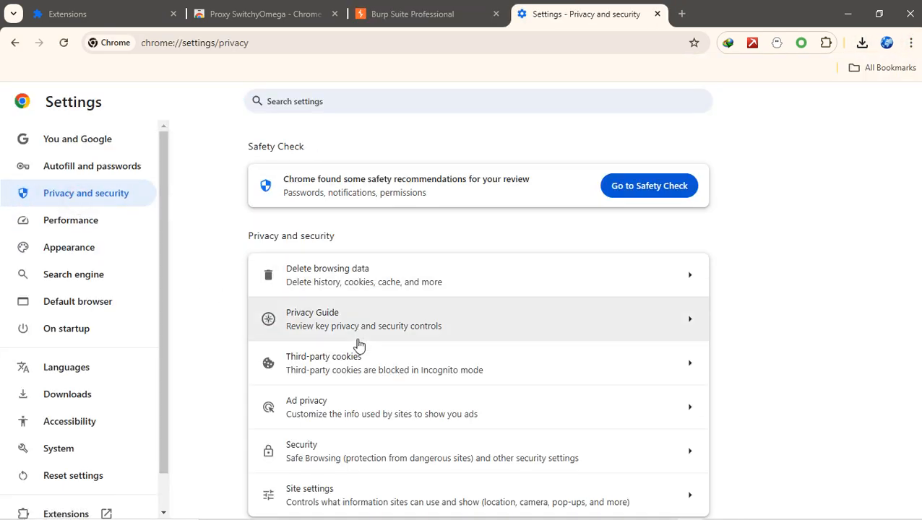
click(325, 462)
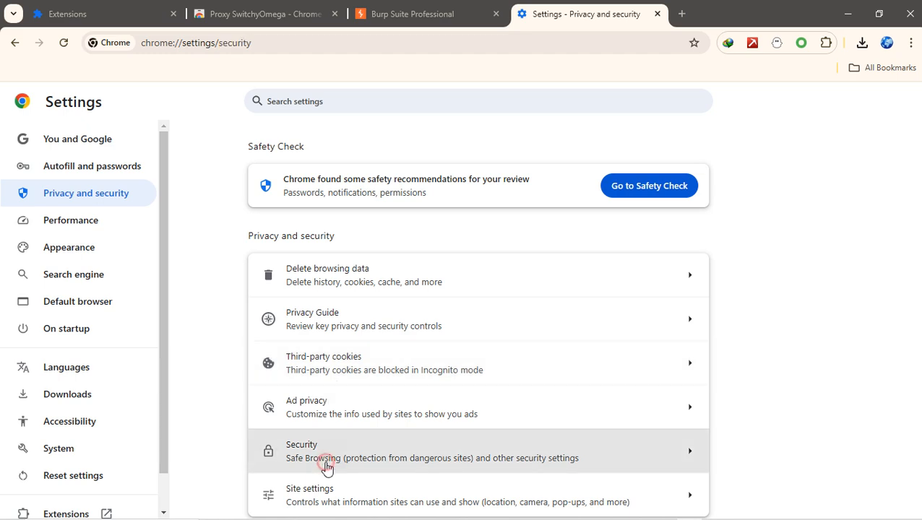
scroll(328, 430, down, 6)
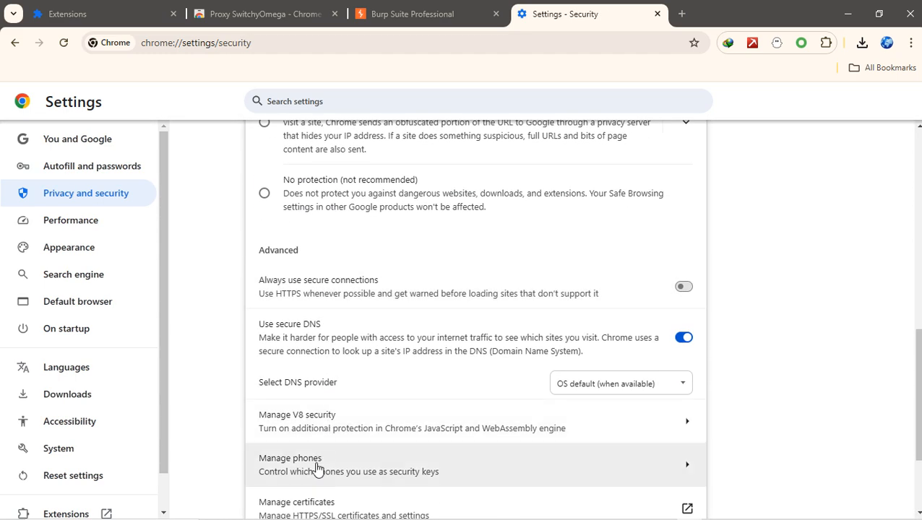
scroll(319, 469, down, 1)
click(325, 412)
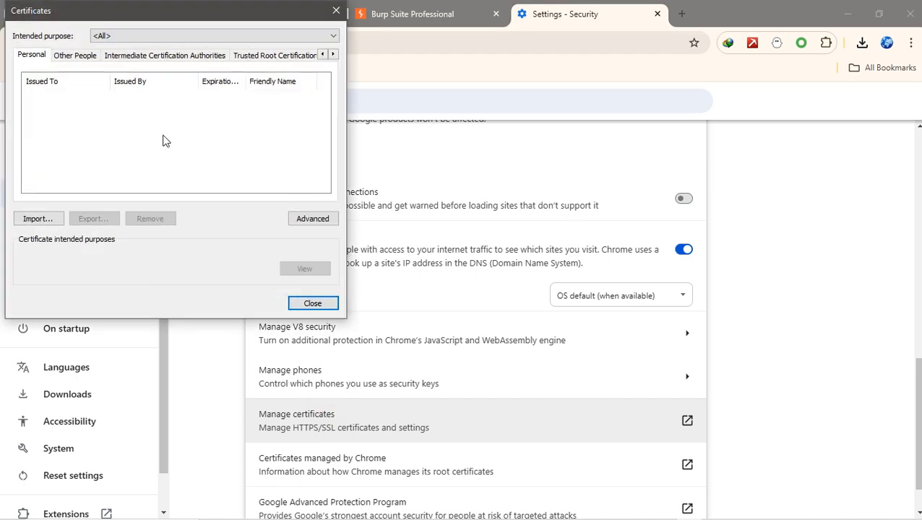
Start a certificate import into Trusted Root Certification Authorities and choose cacert (3).der from Downloads, showing All Files.
click(49, 223)
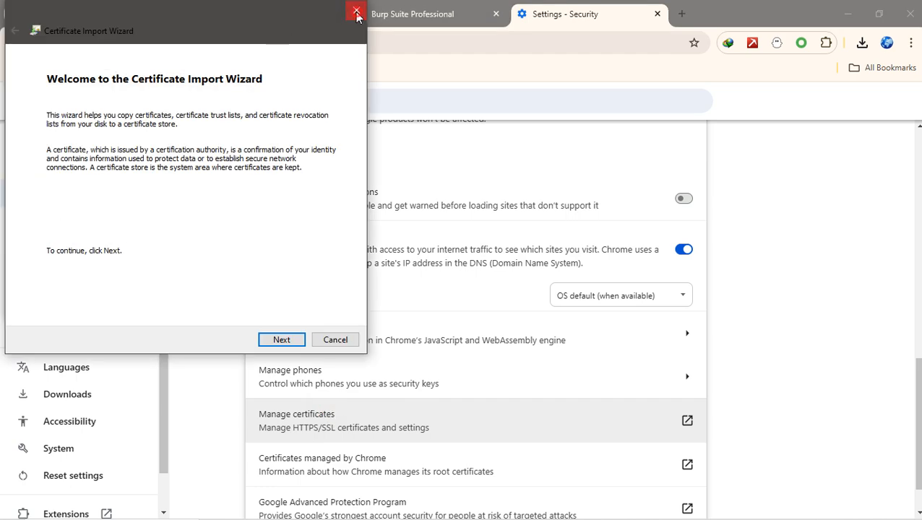
click(356, 10)
click(249, 57)
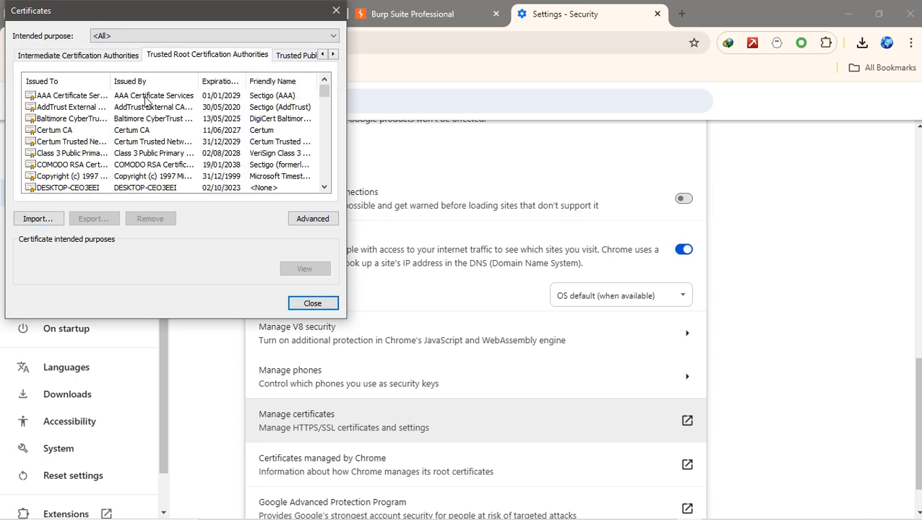
click(50, 221)
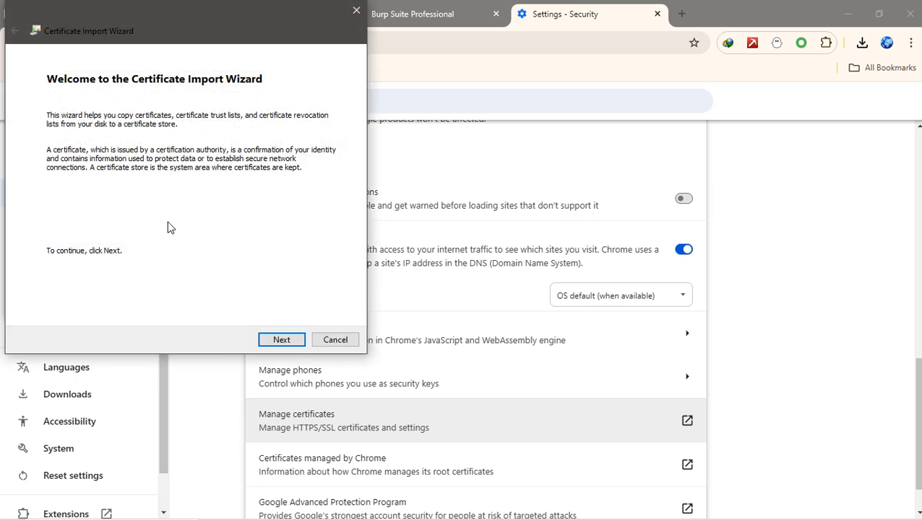
click(287, 340)
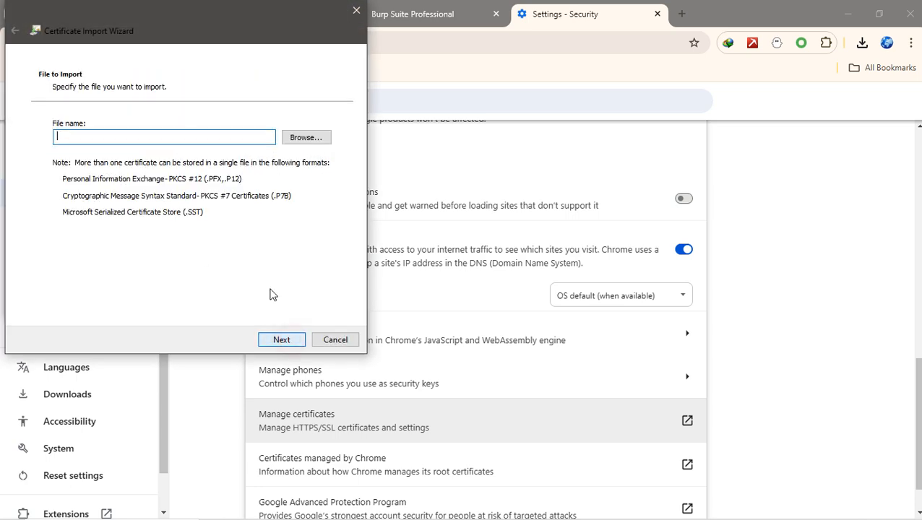
click(291, 142)
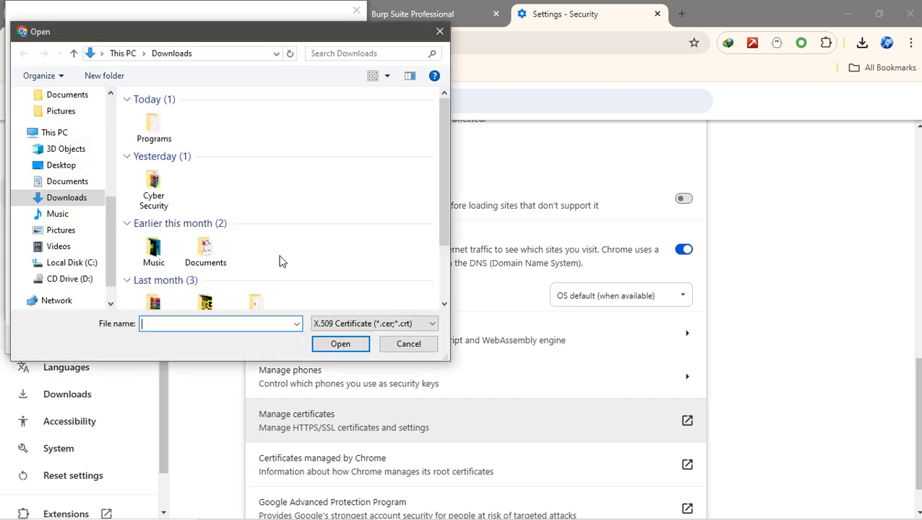
click(376, 325)
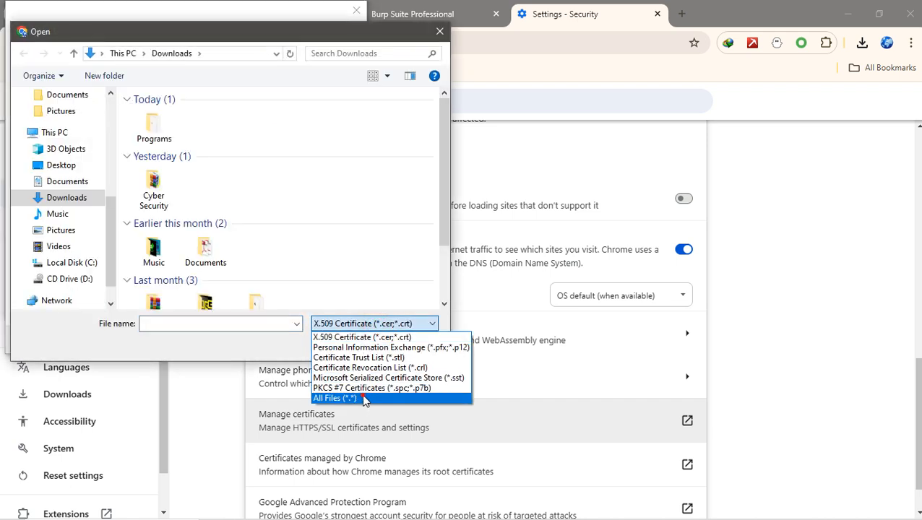
click(365, 400)
click(154, 125)
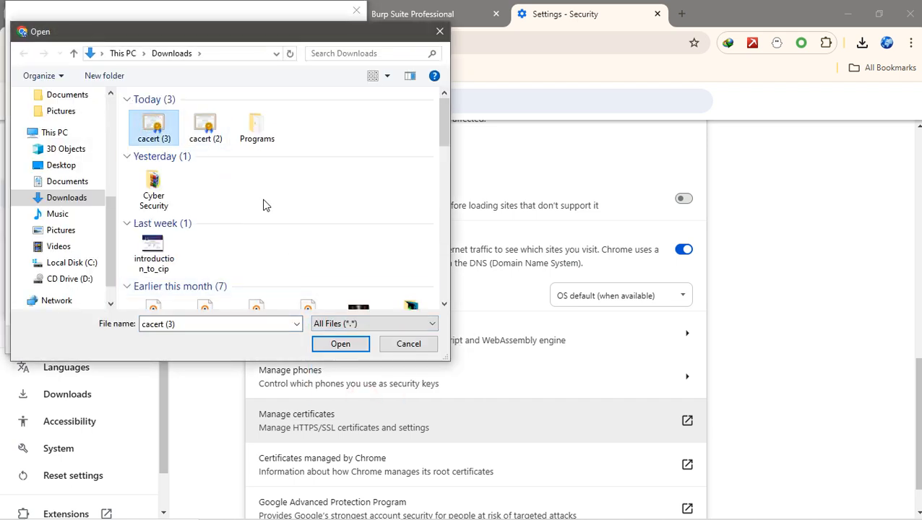
click(334, 344)
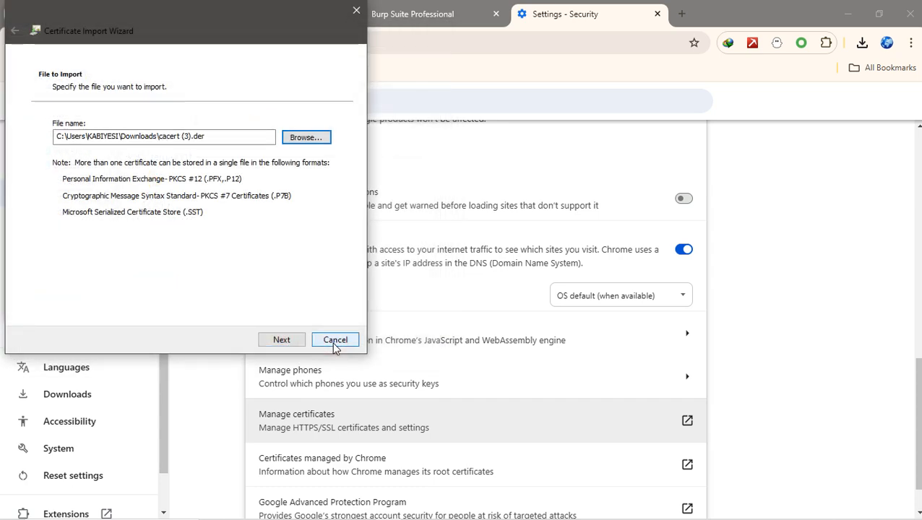
Complete the import of the Burp certificate into the trusted root store and close the certificate manager.
click(298, 342)
click(298, 341)
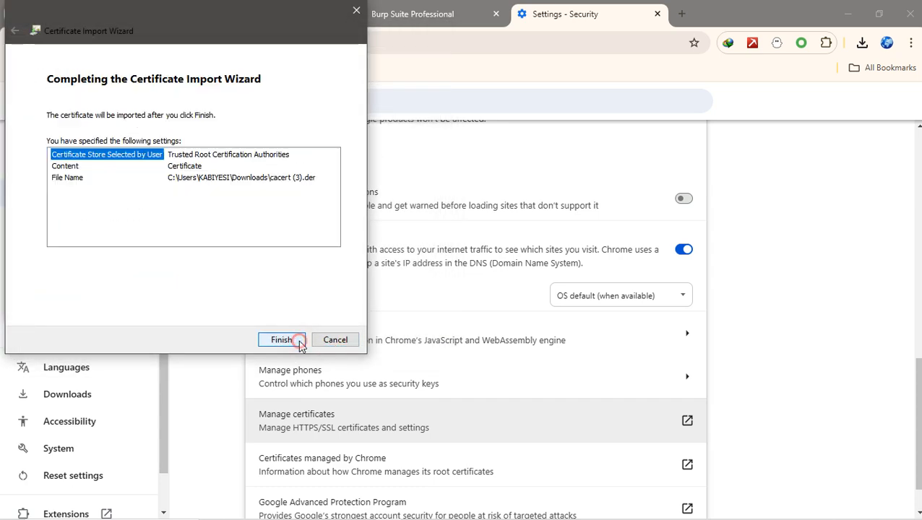
click(299, 342)
click(530, 393)
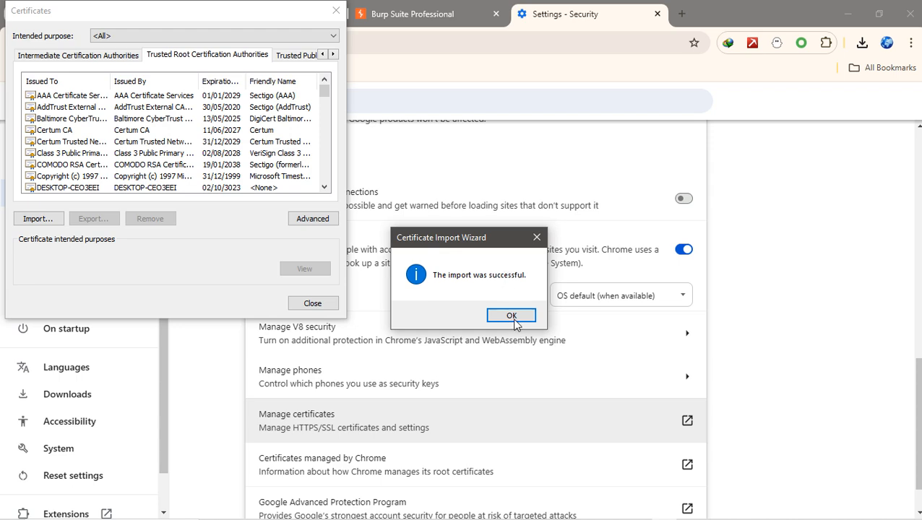
click(512, 318)
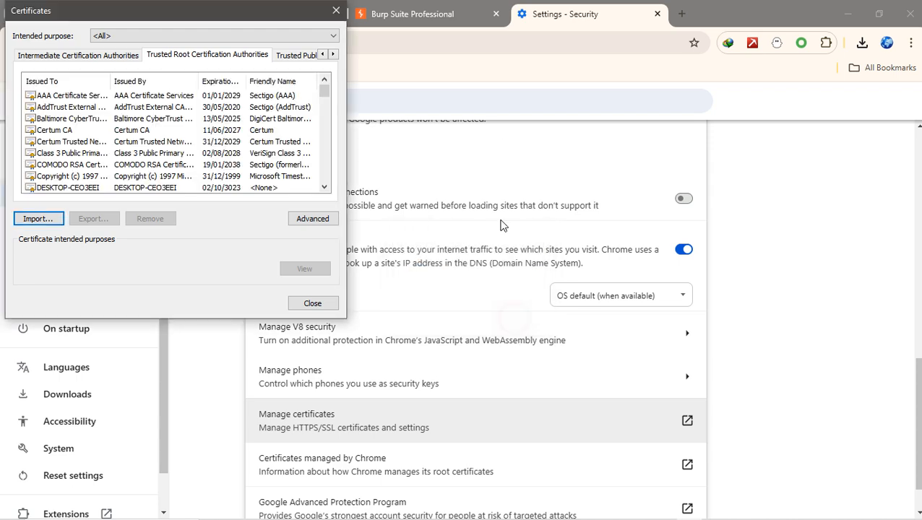
click(336, 10)
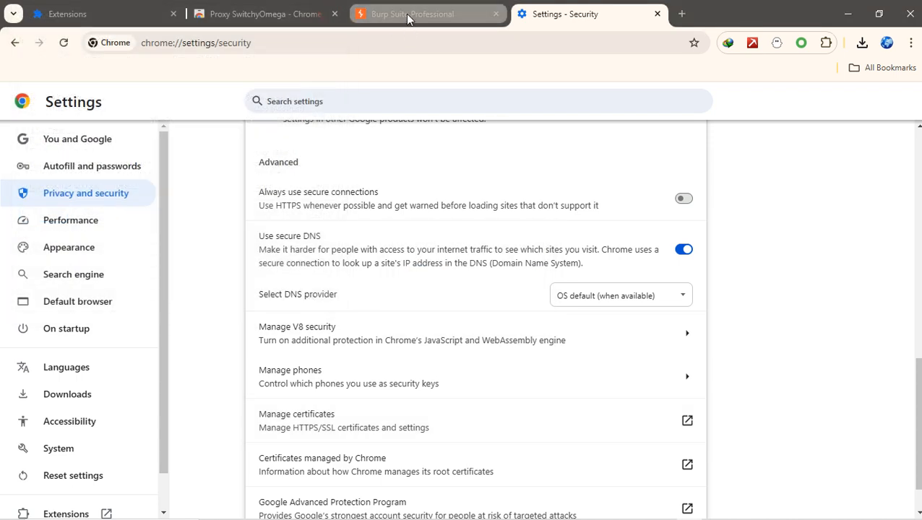
Load portswigger.net/web-security/learning-paths in a new tab through the burp proxy.
click(680, 14)
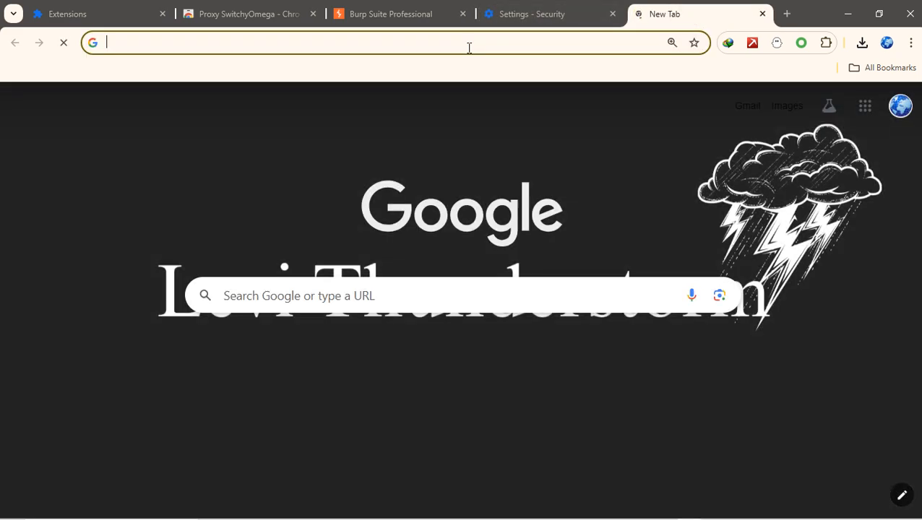
click(470, 48)
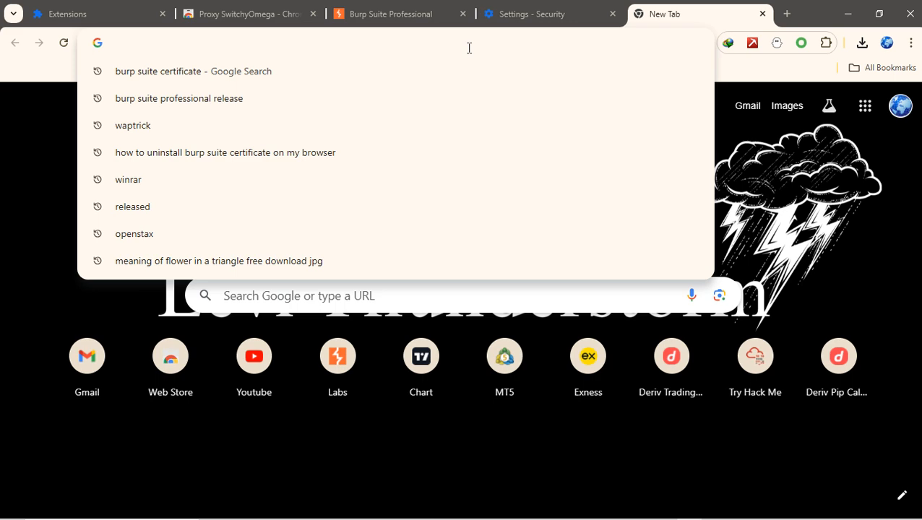
text(ppoer)
key(BackSpace)
key(BackSpace)
key(BackSpace)
key(BackSpace)
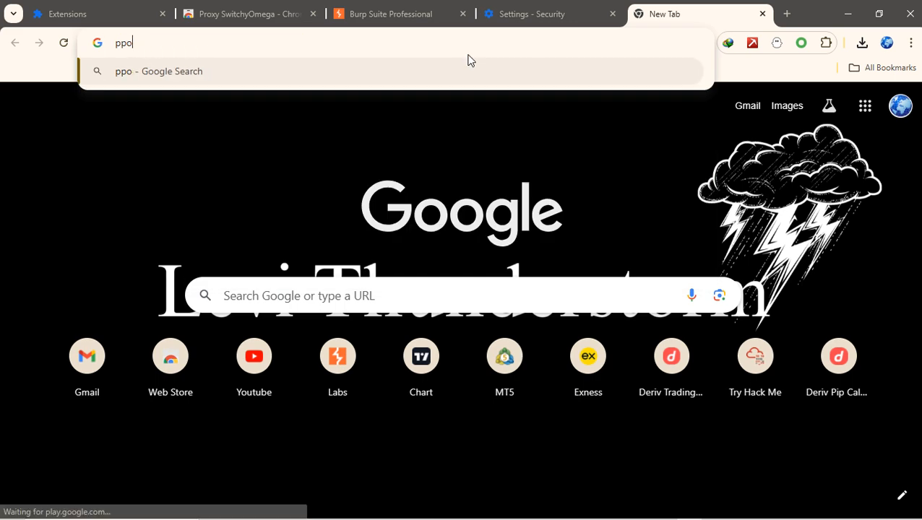
text(or)
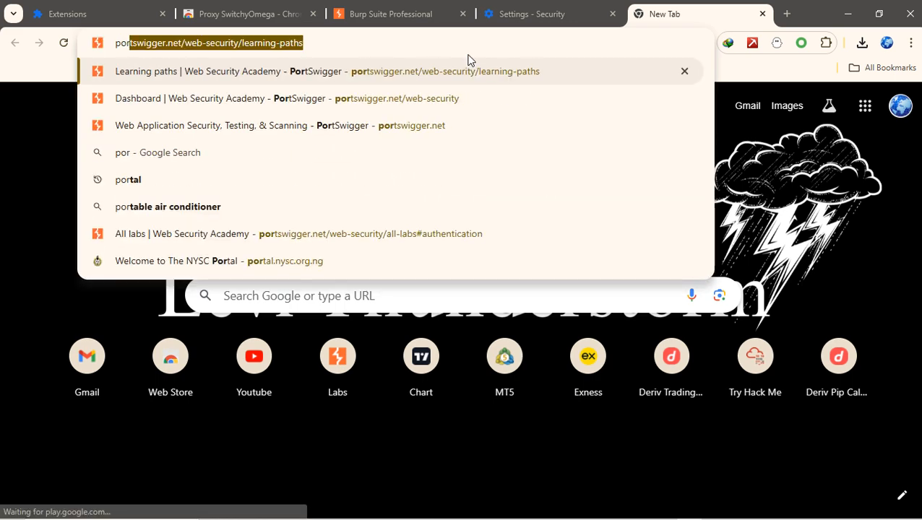
click(806, 49)
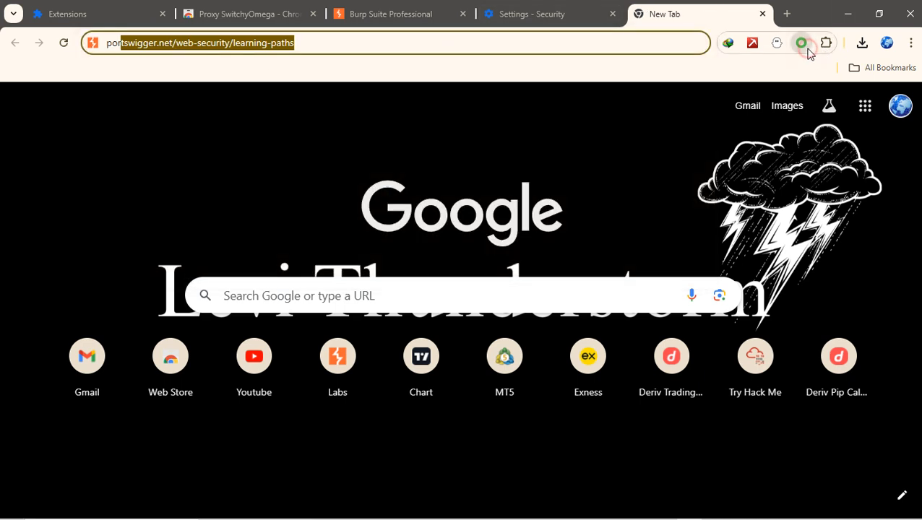
click(394, 51)
key(Return)
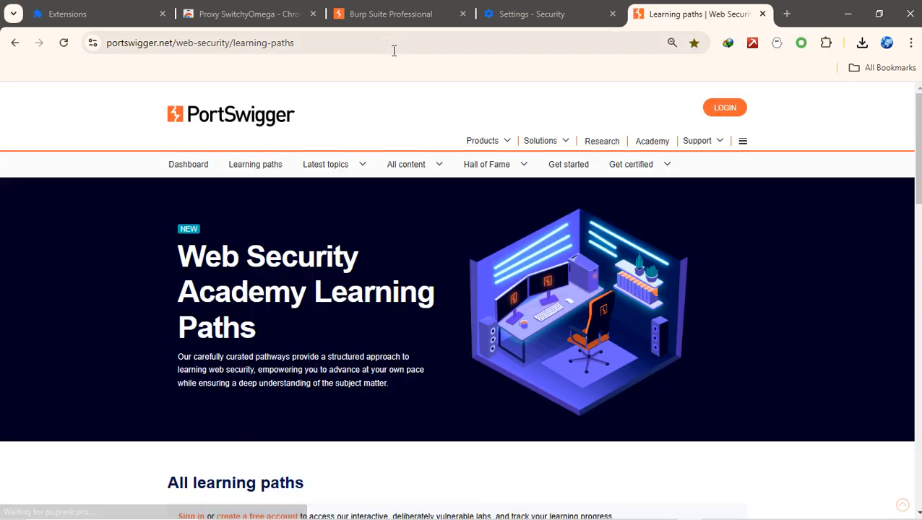
Start the WebSockets vulnerabilities learning path and examine the captured portswigger.net requests in Burp Suite's HTTP history.
scroll(347, 293, down, 20)
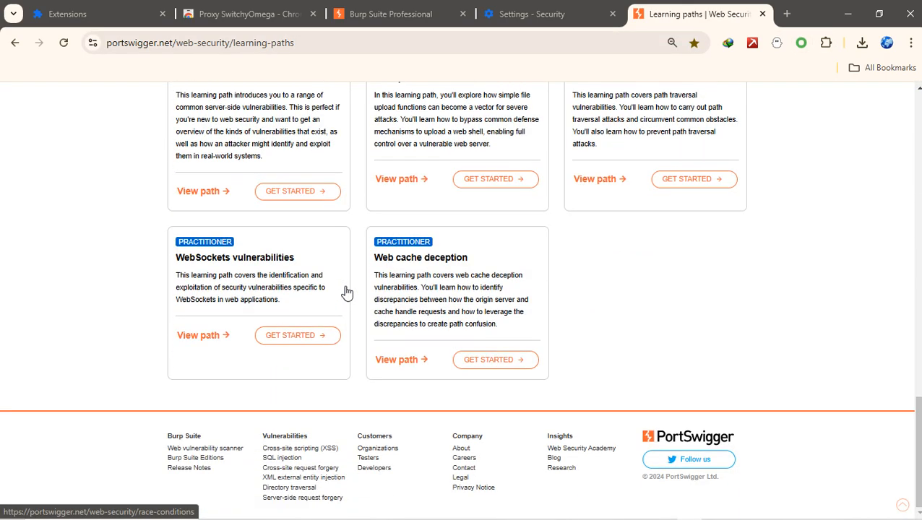
click(306, 336)
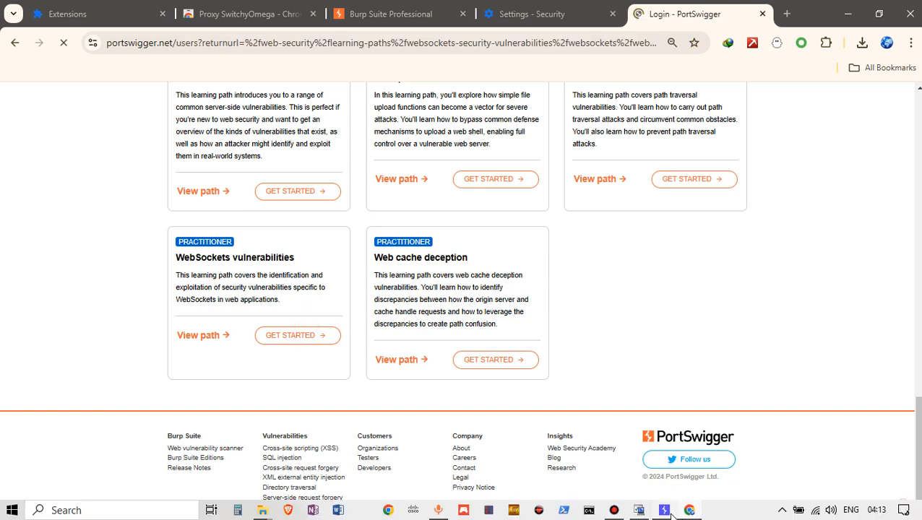
click(664, 510)
click(330, 208)
scroll(330, 207, down, 4)
click(329, 210)
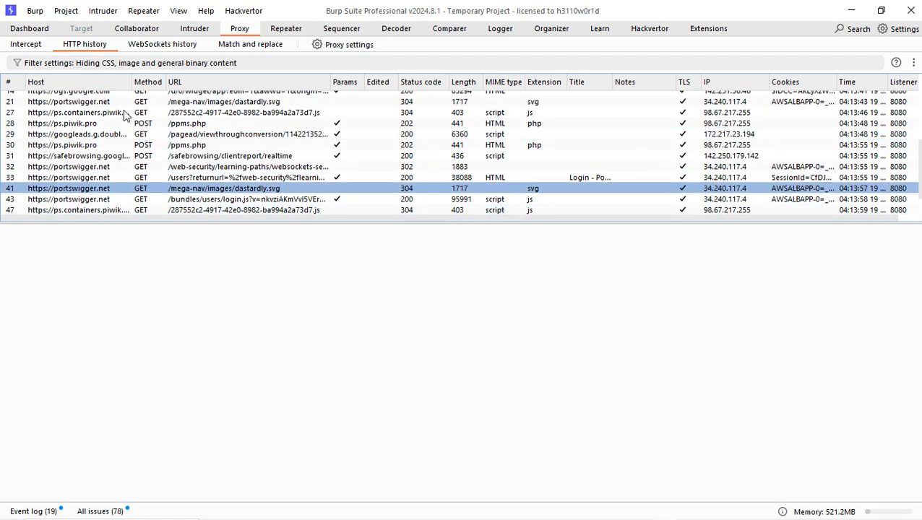
click(852, 10)
Try to load tryhackme.com in a new Chrome tab through the burp proxy.
click(787, 14)
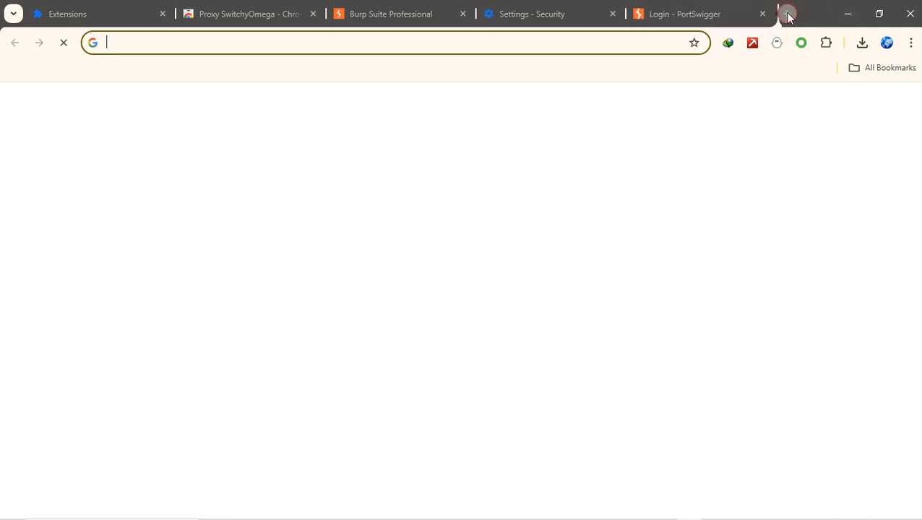
click(604, 42)
text(tryhackme.com)
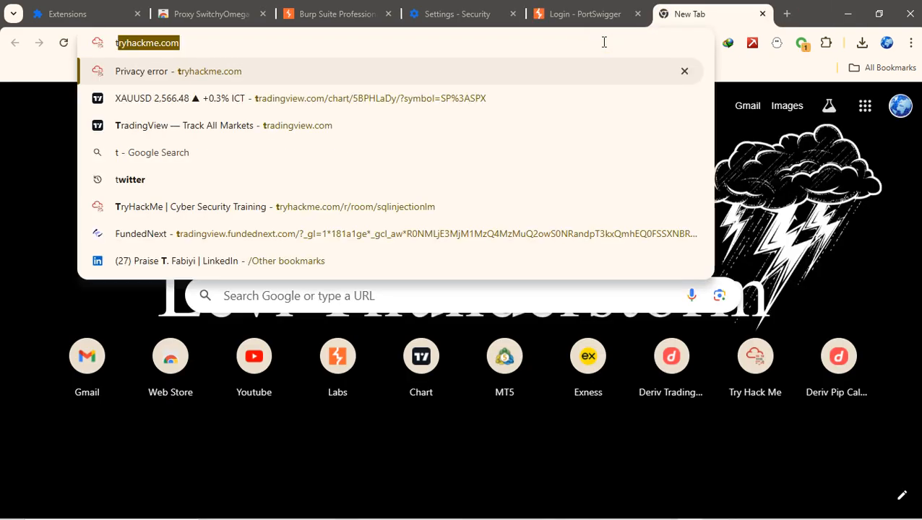
key(Return)
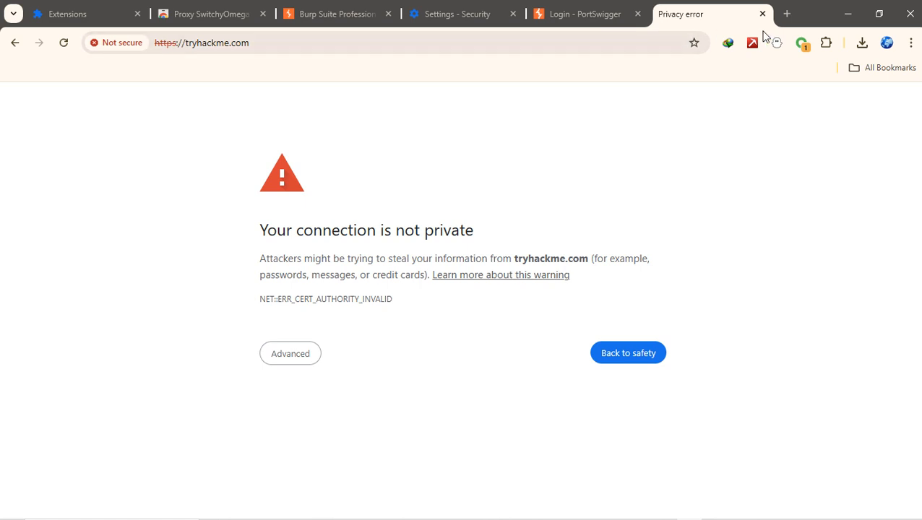
Switch SwitchyOmega to the Direct profile and let the TryHackMe page load without a proxy.
click(802, 43)
click(771, 68)
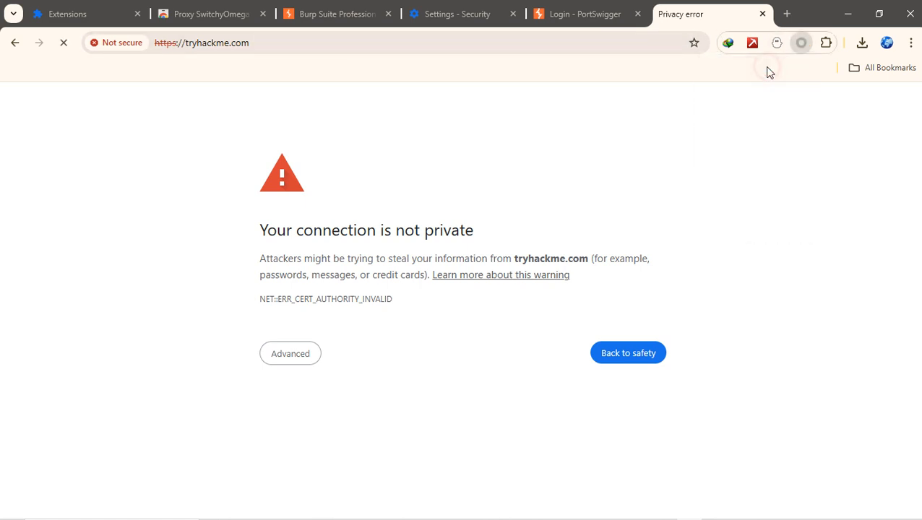
click(532, 46)
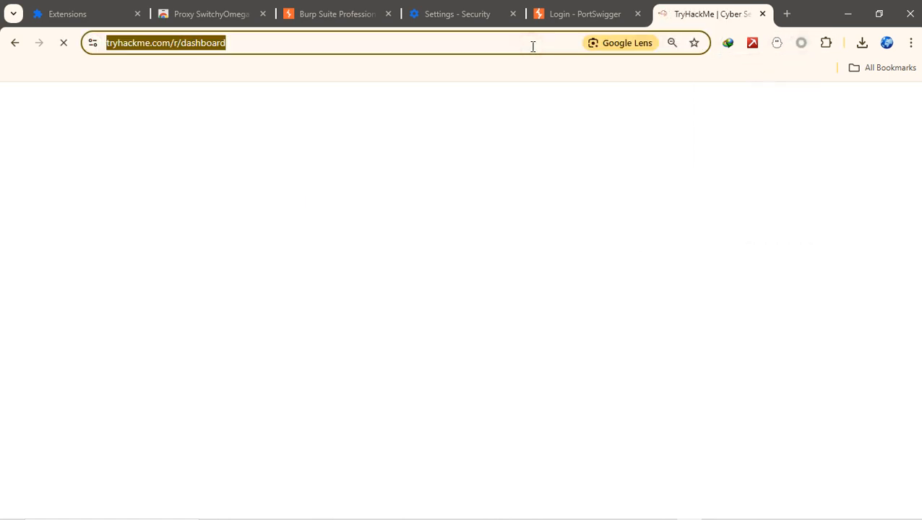
text(try)
key(Escape)
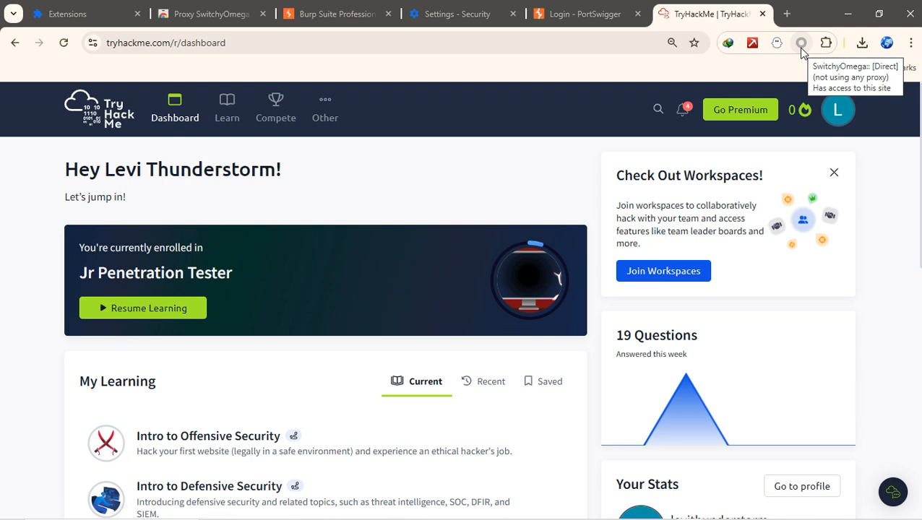
Load portswigger.net/web-security/learning-paths in the same tab and switch SwitchyOmega back to the burp profile.
click(528, 34)
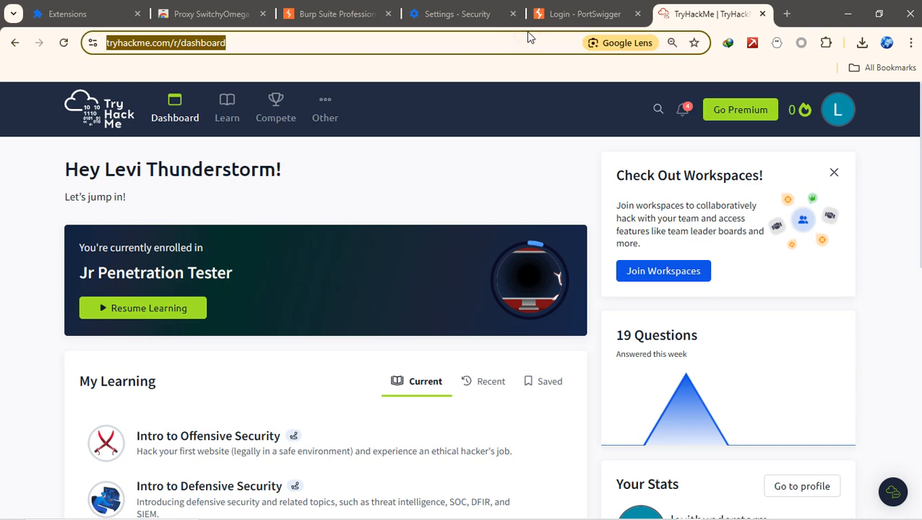
text(port)
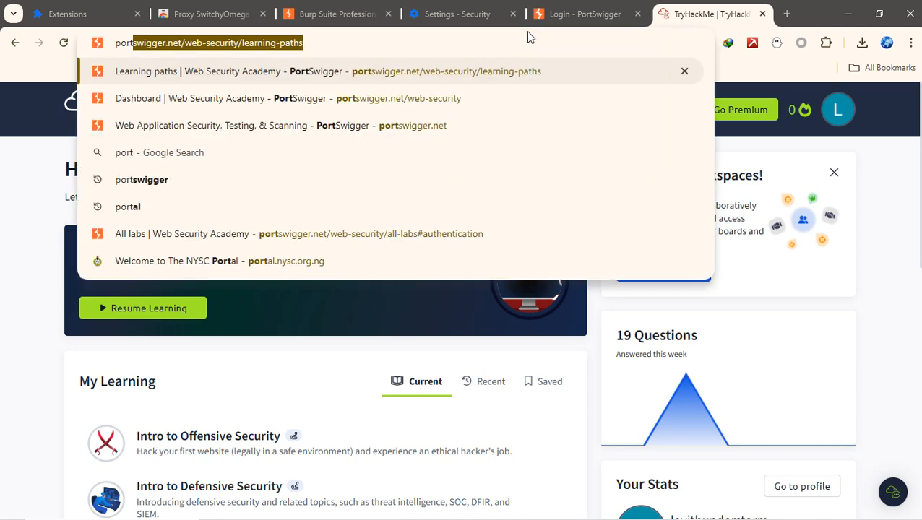
key(Return)
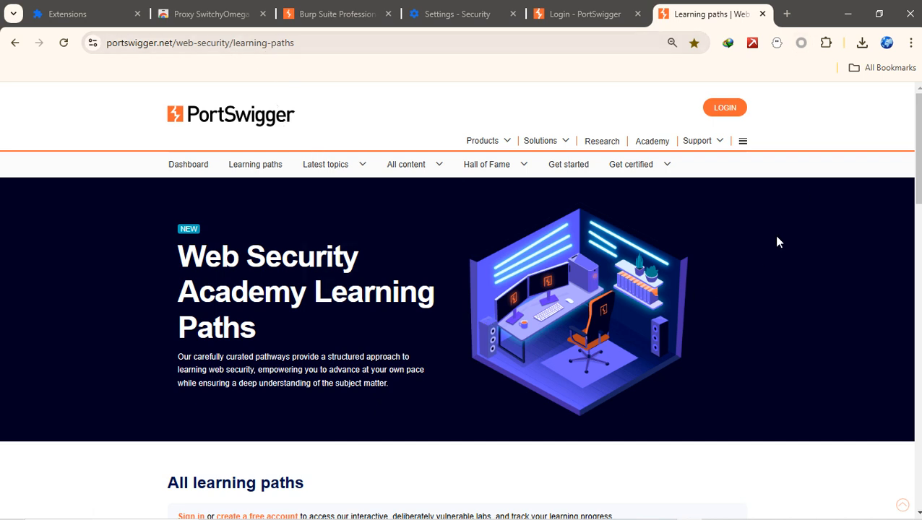
click(801, 43)
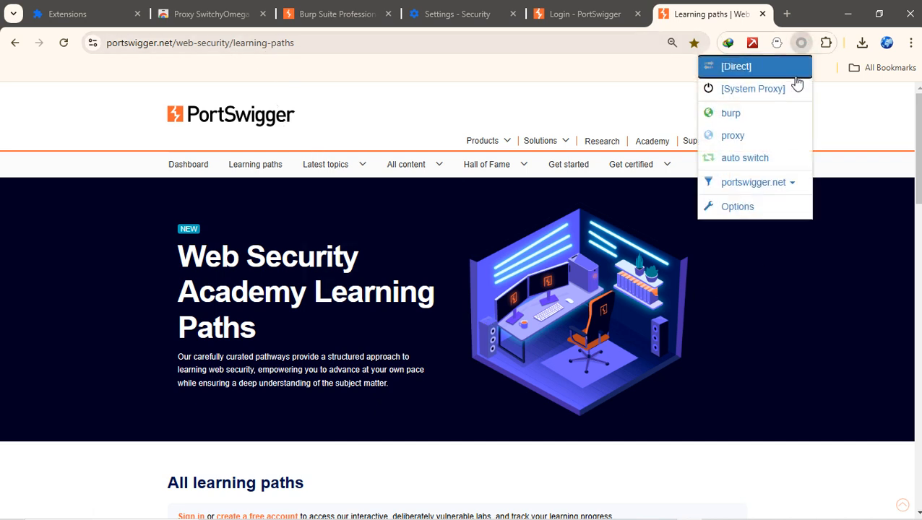
click(775, 115)
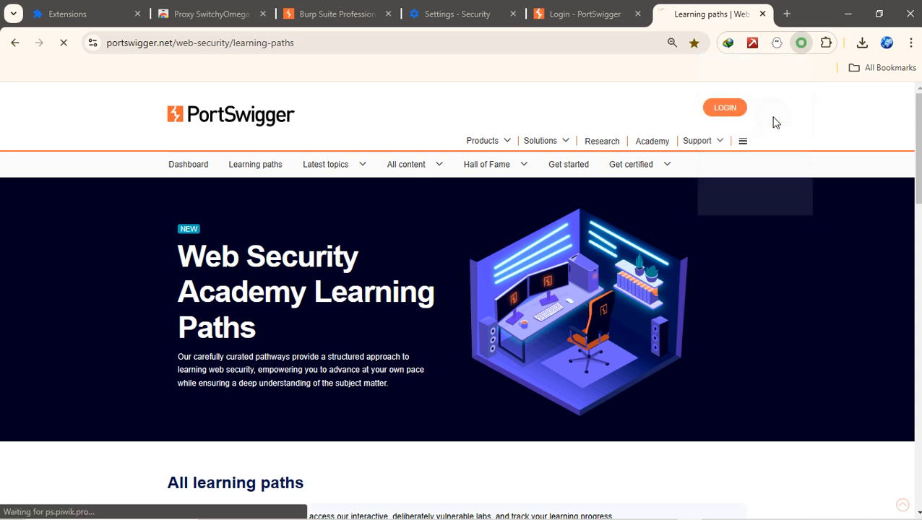